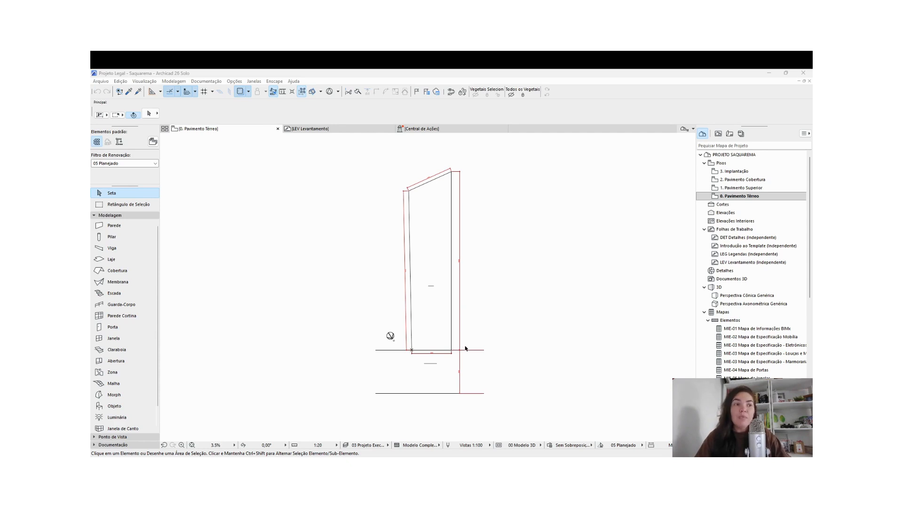
Review the ground floor plan, the 3D view and the LEV Levantamento worksheet, ending on the ground floor plan
{"action": "left_click", "coordinate": [507, 335]}
{"action": "mouse_move", "coordinate": [437, 332]}
{"action": "middle_mouse_down"}
{"action": "mouse_move", "coordinate": [461, 324]}
{"action": "mouse_move", "coordinate": [400, 329]}
{"action": "mouse_move", "coordinate": [431, 341]}
{"action": "middle_mouse_up"}
{"action": "scroll", "coordinate": [461, 325], "scroll_direction": "up", "scroll_amount": 1}
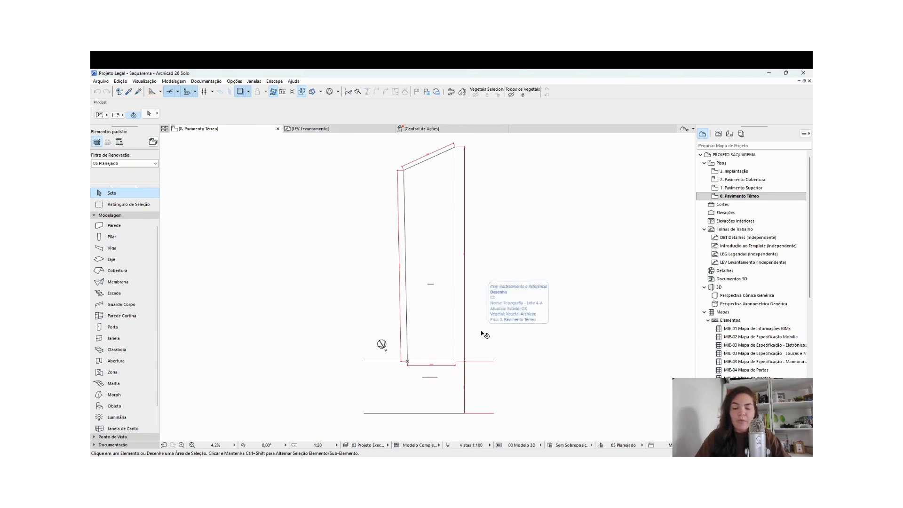
{"action": "key", "text": "F3"}
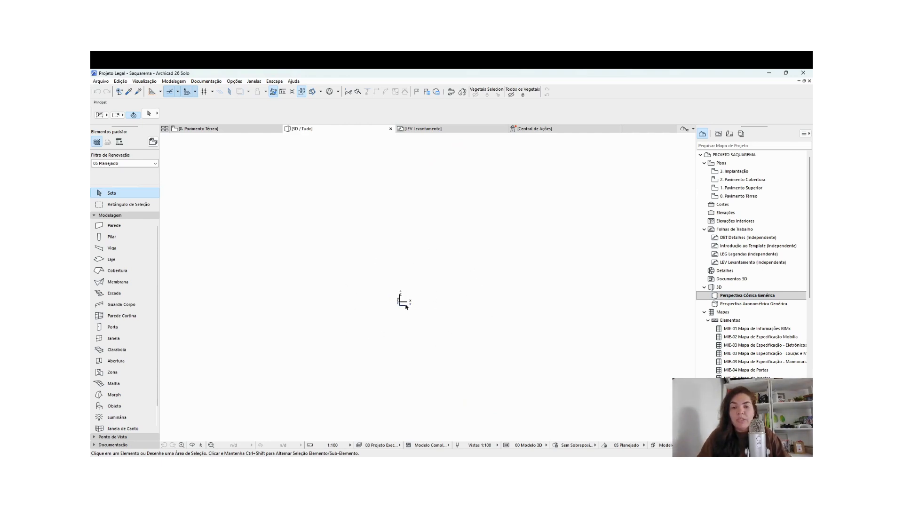
{"action": "left_click", "coordinate": [264, 131]}
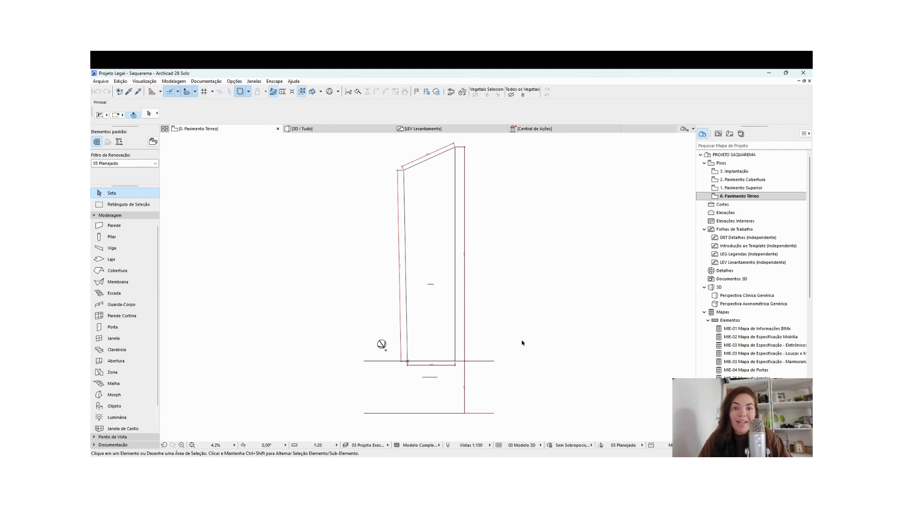
{"action": "left_click", "coordinate": [417, 131]}
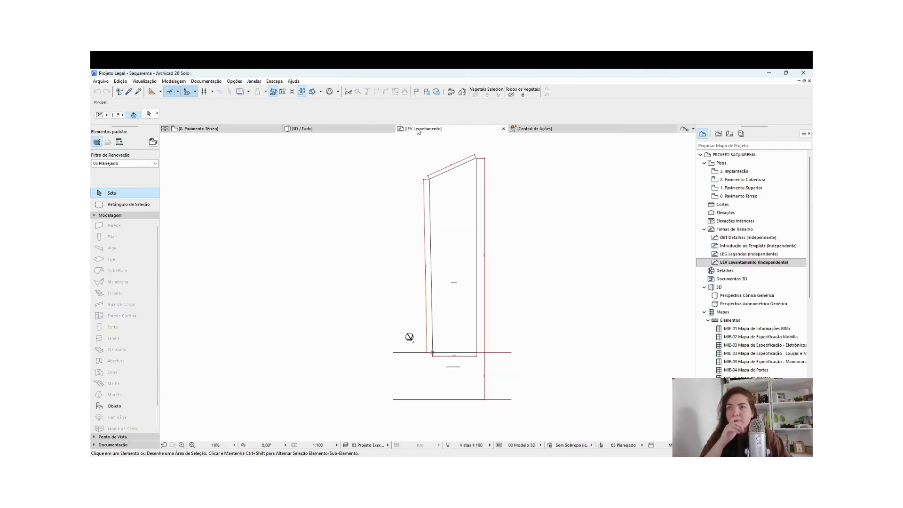
{"action": "left_click", "coordinate": [236, 131]}
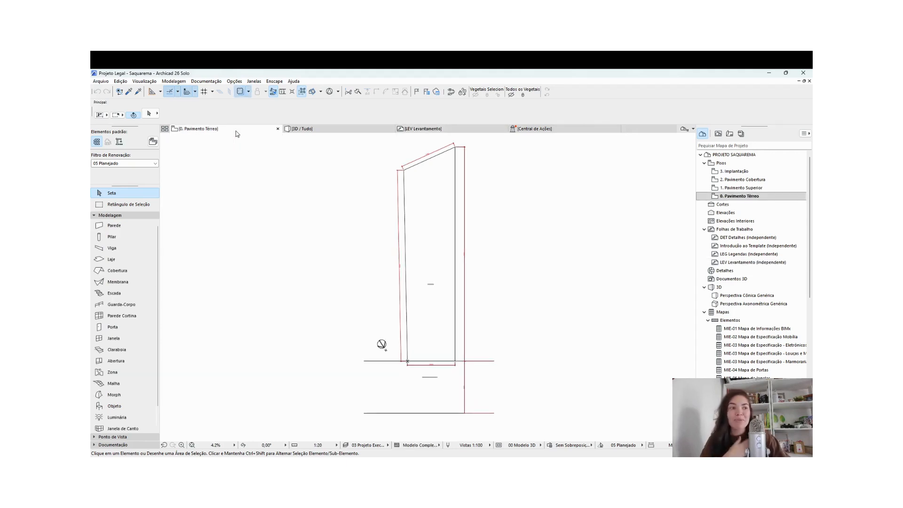
In the trace reference settings, give the LEV Levantamento reference a uniform colour and show the active floor plan in its original colours
{"action": "left_click", "coordinate": [249, 93]}
{"action": "left_click", "coordinate": [284, 215]}
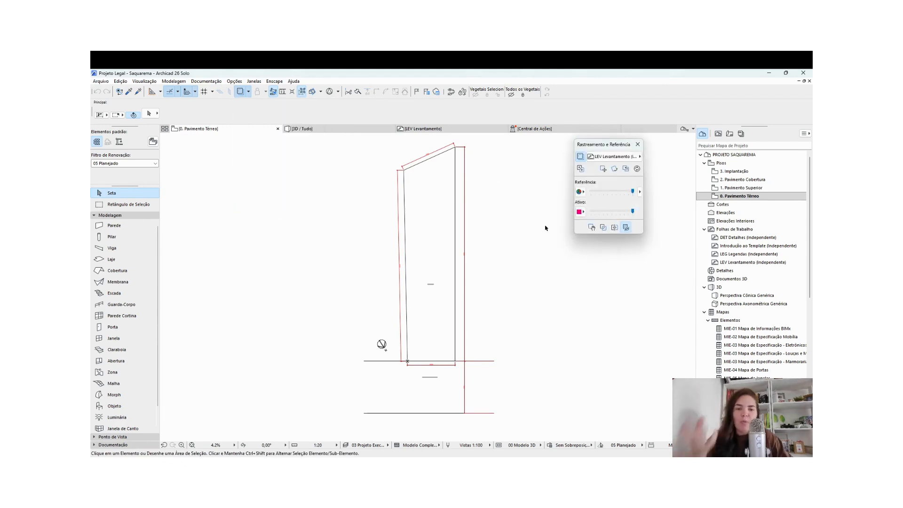
{"action": "left_click", "coordinate": [583, 192]}
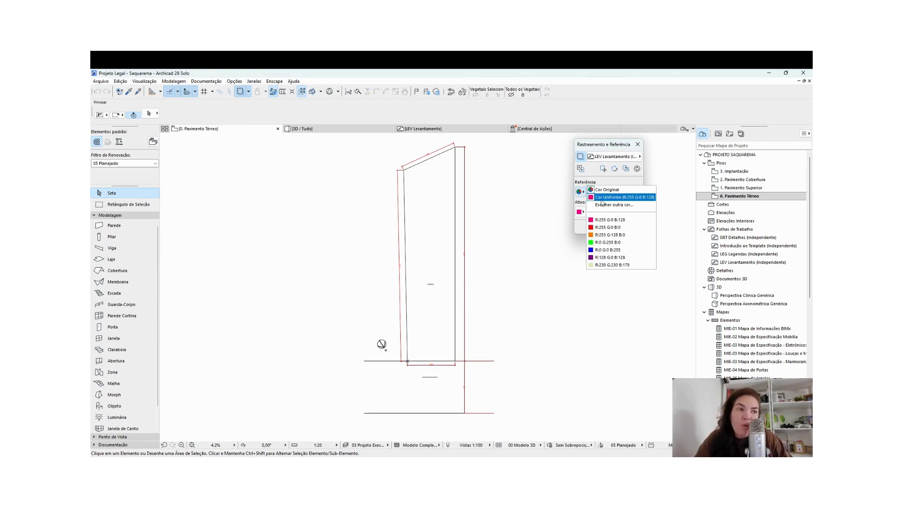
{"action": "left_click", "coordinate": [603, 198]}
{"action": "left_click", "coordinate": [581, 211]}
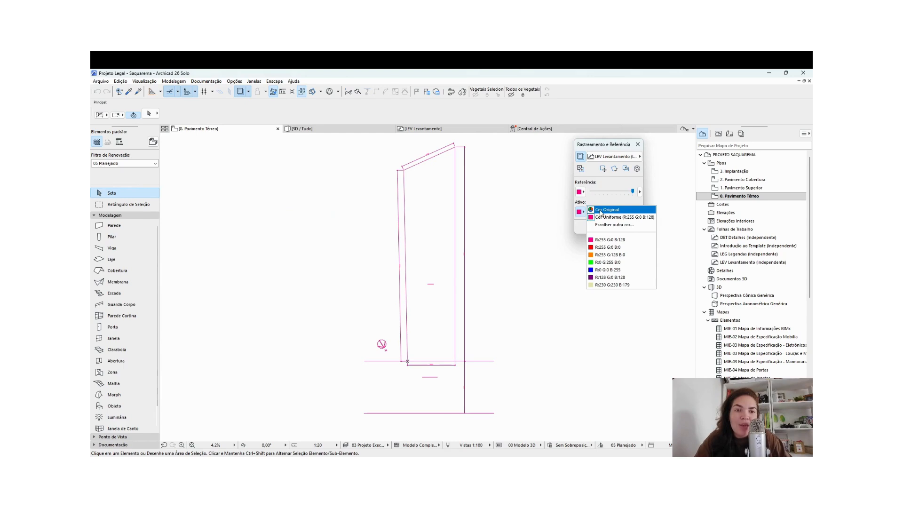
{"action": "left_click", "coordinate": [601, 212]}
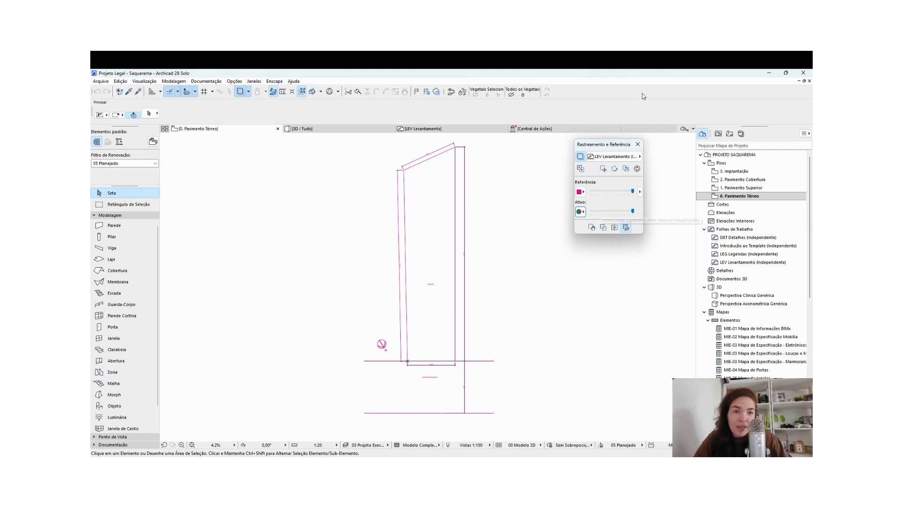
{"action": "left_click", "coordinate": [638, 145]}
Examine the traced survey's lot boundaries, dimensions and road frontage on the ground floor plan
{"action": "scroll", "coordinate": [441, 181], "scroll_direction": "up", "scroll_amount": 5}
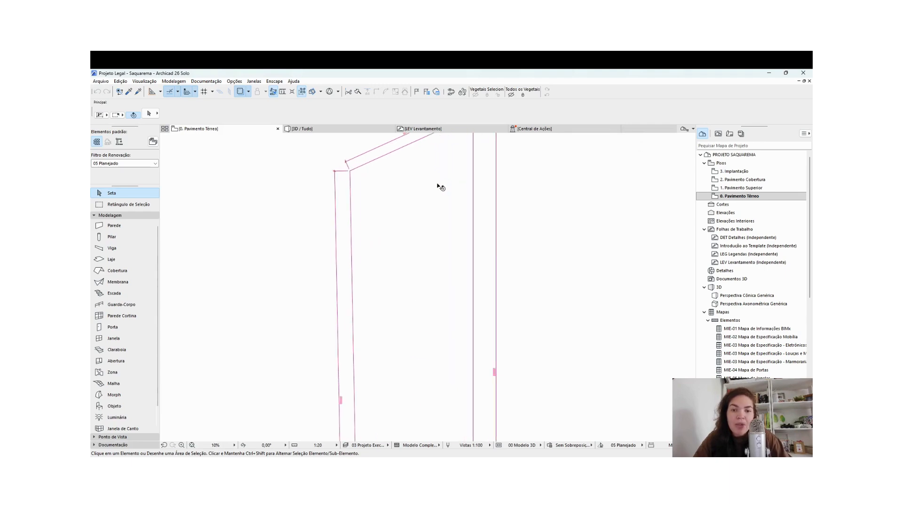
{"action": "scroll", "coordinate": [440, 185], "scroll_direction": "down", "scroll_amount": 6}
{"action": "scroll", "coordinate": [434, 389], "scroll_direction": "up", "scroll_amount": 5}
{"action": "scroll", "coordinate": [459, 360], "scroll_direction": "up", "scroll_amount": 2}
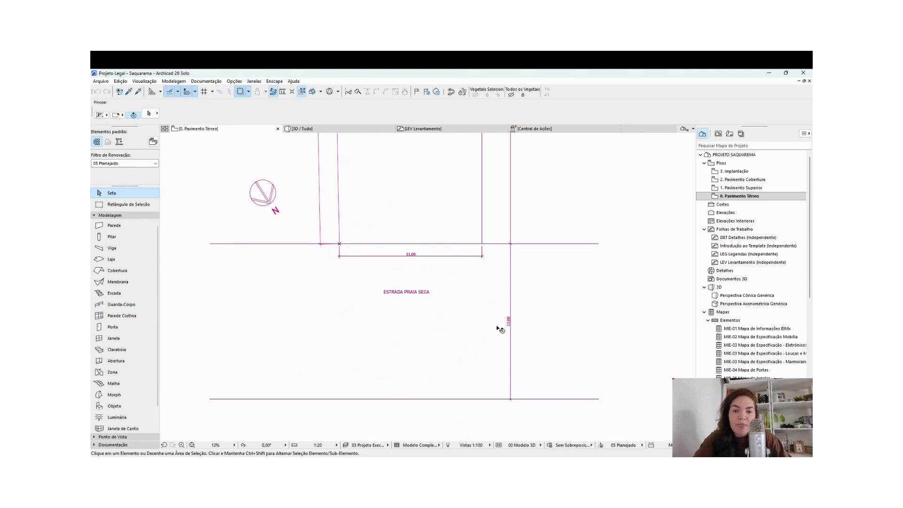
{"action": "scroll", "coordinate": [452, 252], "scroll_direction": "down", "scroll_amount": 4}
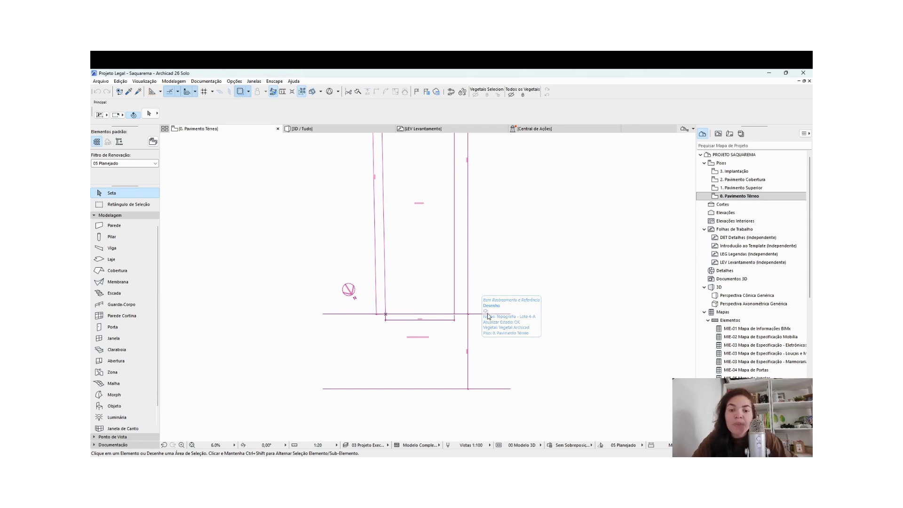
{"action": "mouse_move", "coordinate": [455, 260]}
{"action": "middle_mouse_down"}
{"action": "mouse_move", "coordinate": [445, 339]}
{"action": "mouse_move", "coordinate": [433, 310]}
{"action": "middle_mouse_up"}
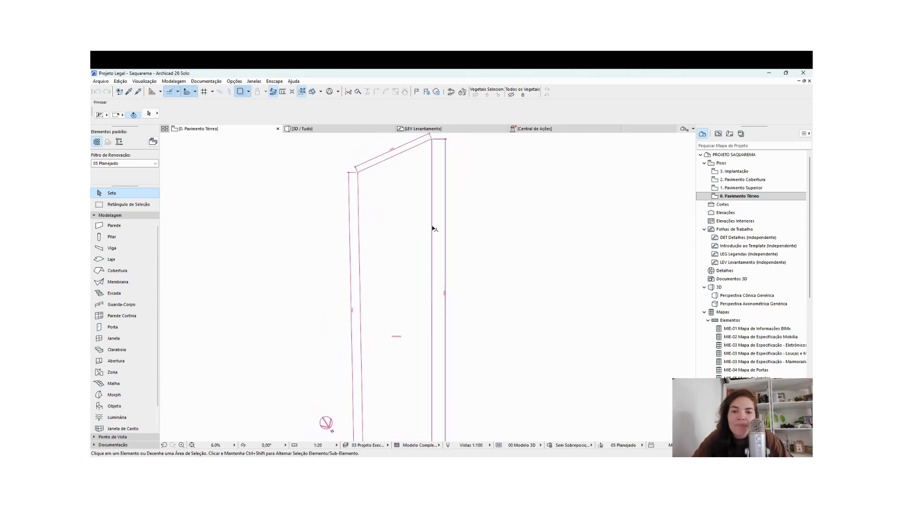
{"action": "middle_click_drag", "start_coordinate": [433, 228], "coordinate": [418, 283]}
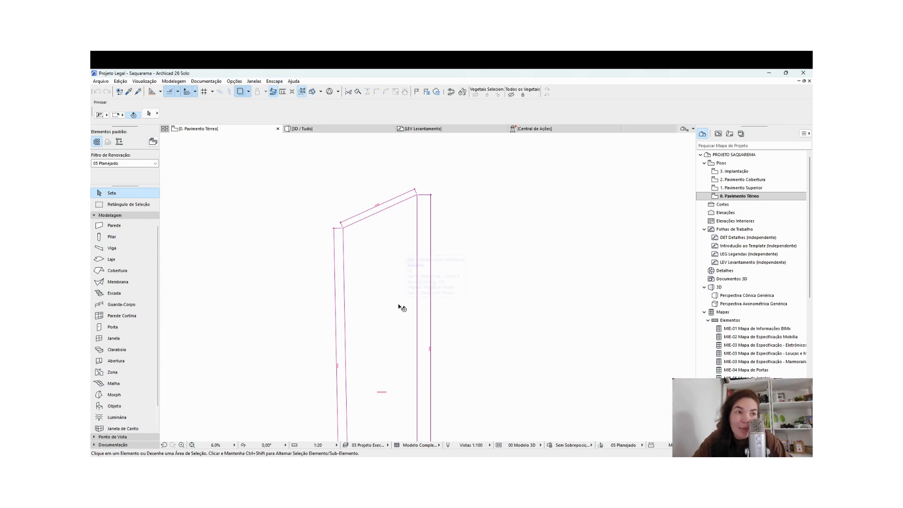
{"action": "middle_click_drag", "start_coordinate": [401, 323], "coordinate": [437, 259]}
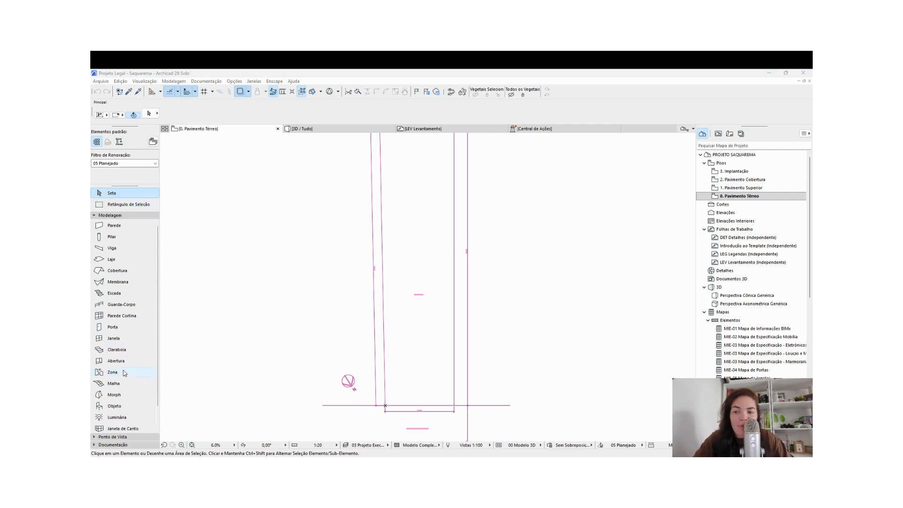
Draw a rectangular Terreno Solo mesh about 12.04 by 44.19 over the traced lot, between the right front corner and left rear corner
{"action": "left_click", "coordinate": [155, 385]}
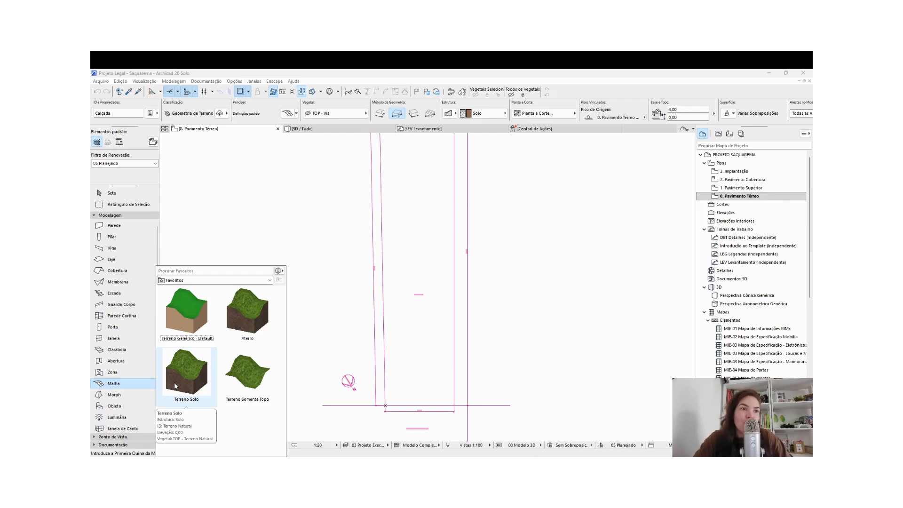
{"action": "left_click", "coordinate": [176, 383]}
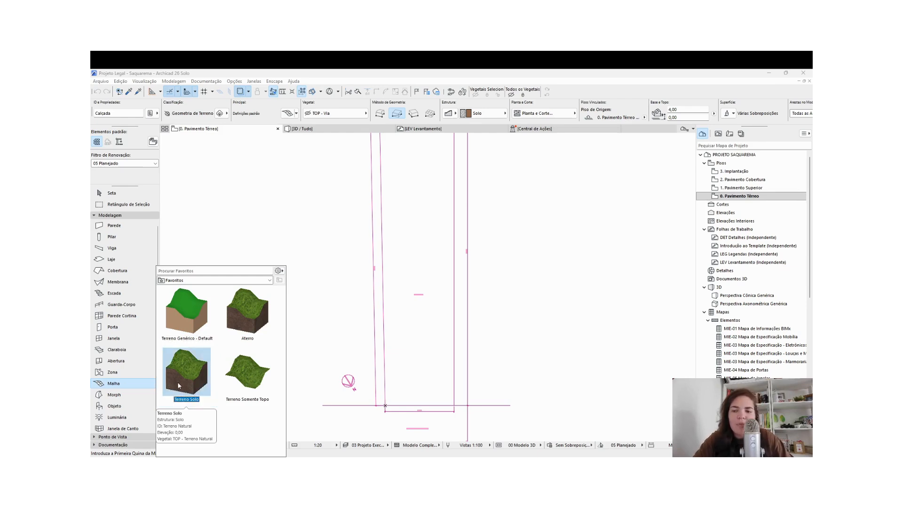
{"action": "double_click", "coordinate": [177, 382]}
{"action": "scroll", "coordinate": [428, 325], "scroll_direction": "down", "scroll_amount": 3}
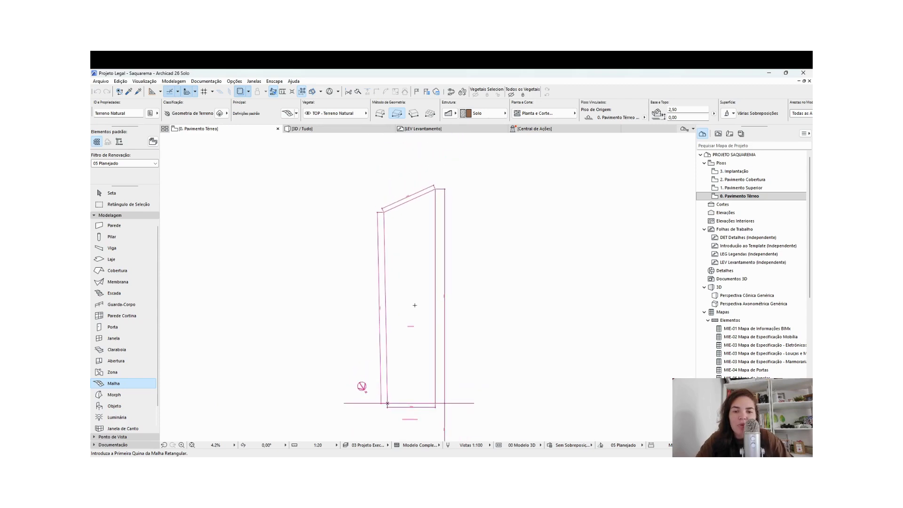
{"action": "left_click", "coordinate": [435, 206]}
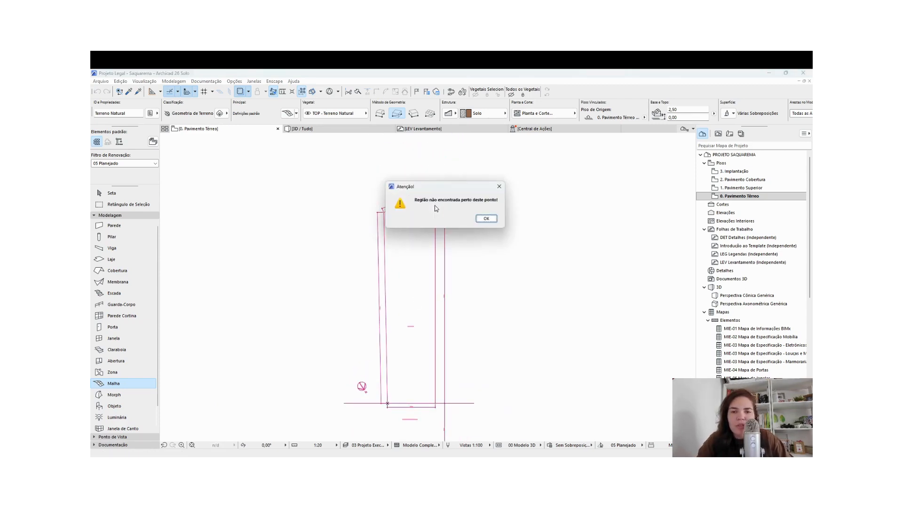
{"action": "left_click", "coordinate": [487, 218]}
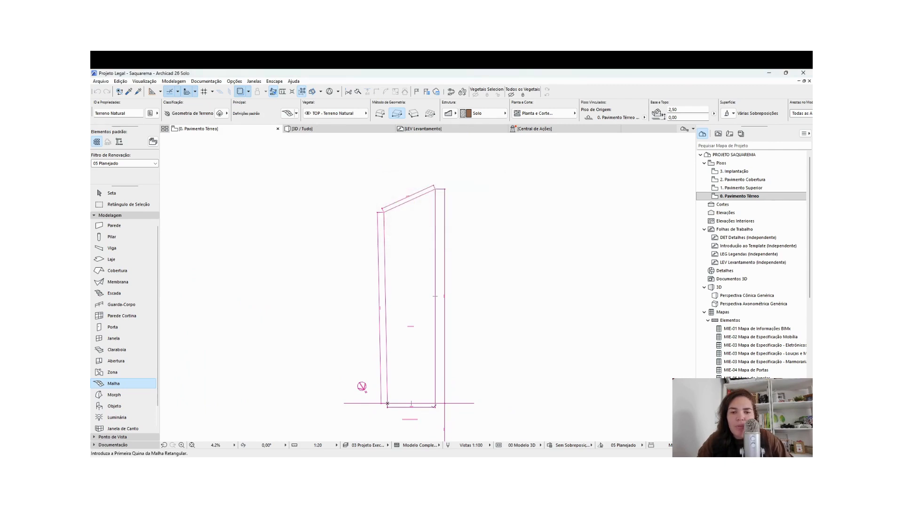
{"action": "left_click", "coordinate": [435, 403]}
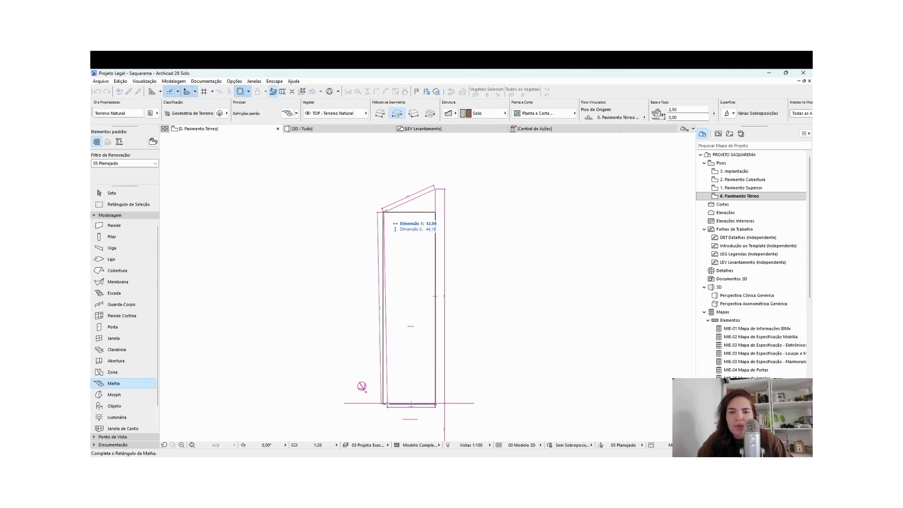
{"action": "left_click", "coordinate": [383, 212]}
{"action": "key", "text": "shift+F1"}
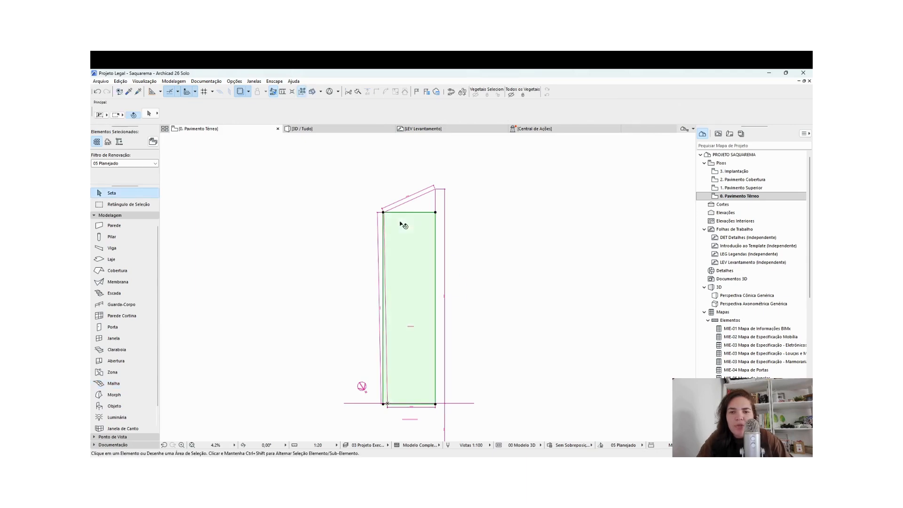
Move the terrain mesh's two rear corners onto the matching corners of the traced lot outline
{"action": "scroll", "coordinate": [445, 220], "scroll_direction": "up", "scroll_amount": 3}
{"action": "left_click", "coordinate": [423, 202]}
{"action": "scroll", "coordinate": [383, 262], "scroll_direction": "up", "scroll_amount": 1}
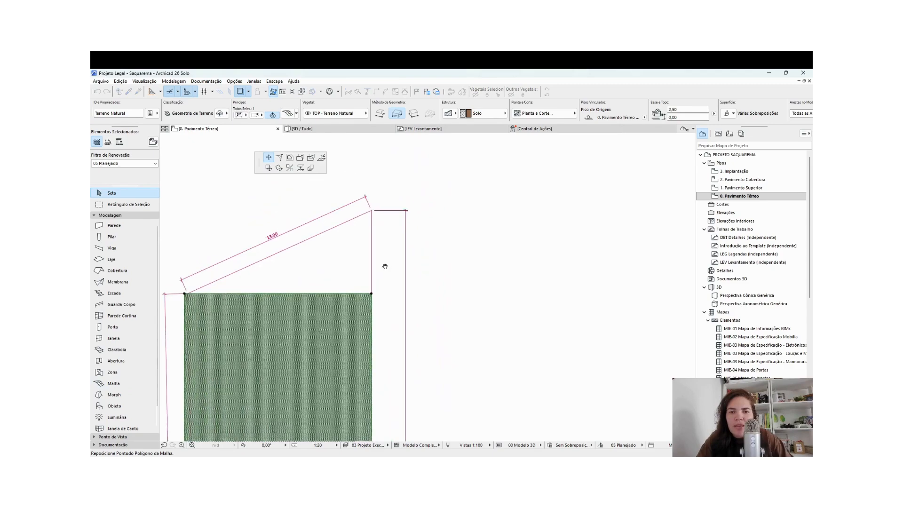
{"action": "left_click", "coordinate": [370, 210]}
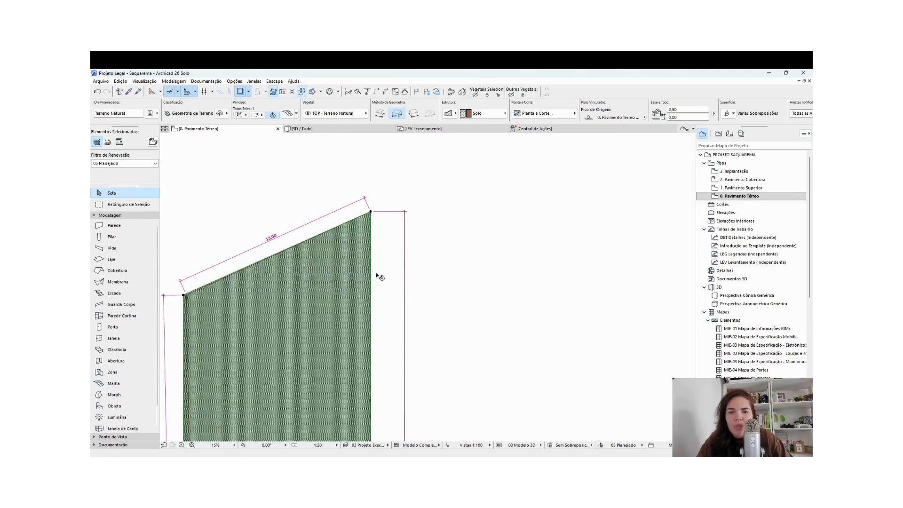
{"action": "scroll", "coordinate": [379, 275], "scroll_direction": "down", "scroll_amount": 3}
{"action": "scroll", "coordinate": [312, 271], "scroll_direction": "up", "scroll_amount": 10}
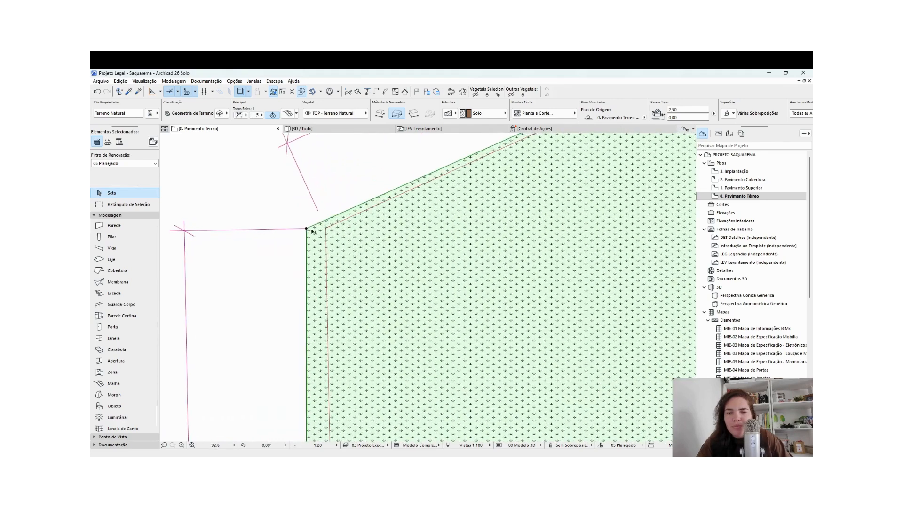
{"action": "left_click", "coordinate": [306, 229]}
{"action": "left_click", "coordinate": [326, 228]}
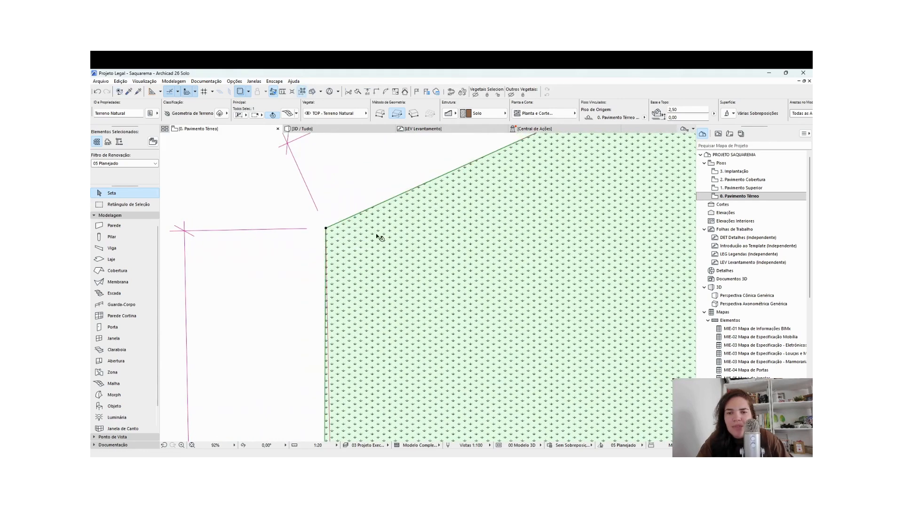
Move the terrain mesh's two road-side corners onto the lot corners along the frontage line, then deselect the mesh
{"action": "scroll", "coordinate": [410, 226], "scroll_direction": "down", "scroll_amount": 5}
{"action": "scroll", "coordinate": [413, 228], "scroll_direction": "down", "scroll_amount": 4}
{"action": "scroll", "coordinate": [409, 347], "scroll_direction": "down", "scroll_amount": 3}
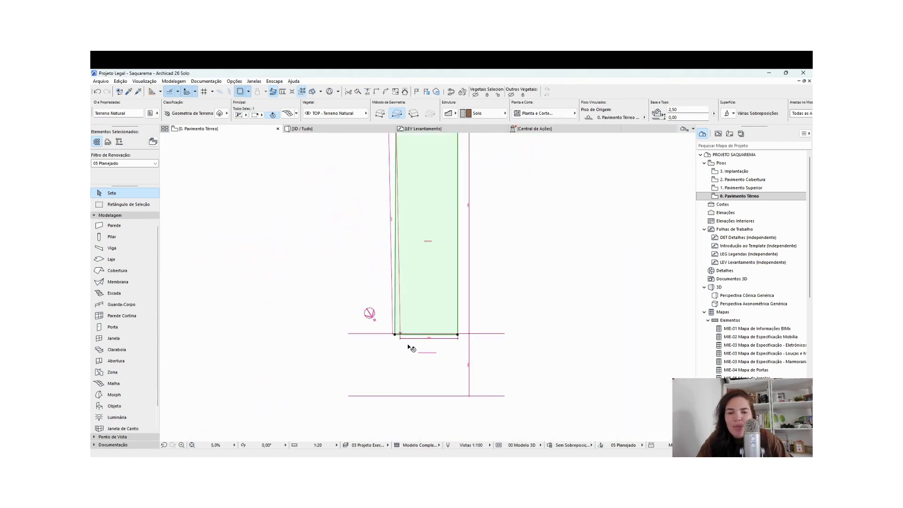
{"action": "scroll", "coordinate": [389, 339], "scroll_direction": "up", "scroll_amount": 4}
{"action": "scroll", "coordinate": [389, 339], "scroll_direction": "up", "scroll_amount": 3}
{"action": "left_click", "coordinate": [332, 334]}
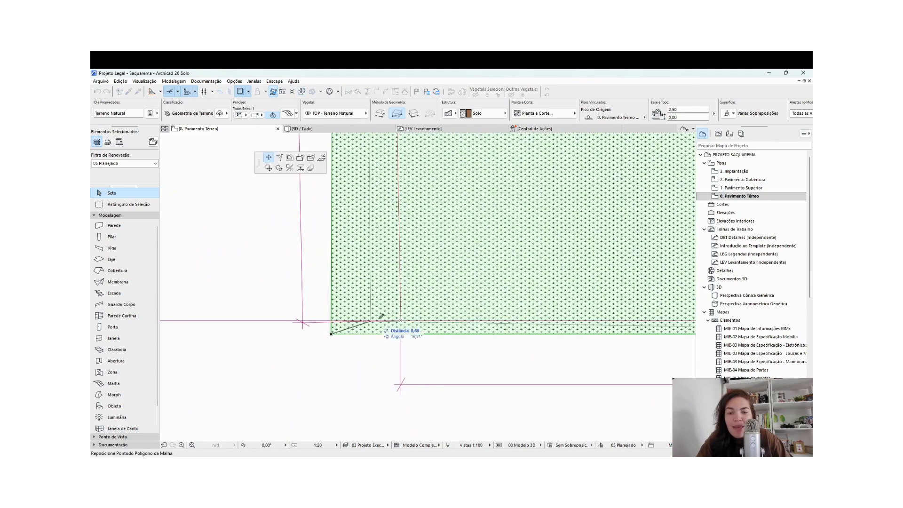
{"action": "left_click", "coordinate": [401, 319]}
{"action": "scroll", "coordinate": [358, 319], "scroll_direction": "down", "scroll_amount": 4}
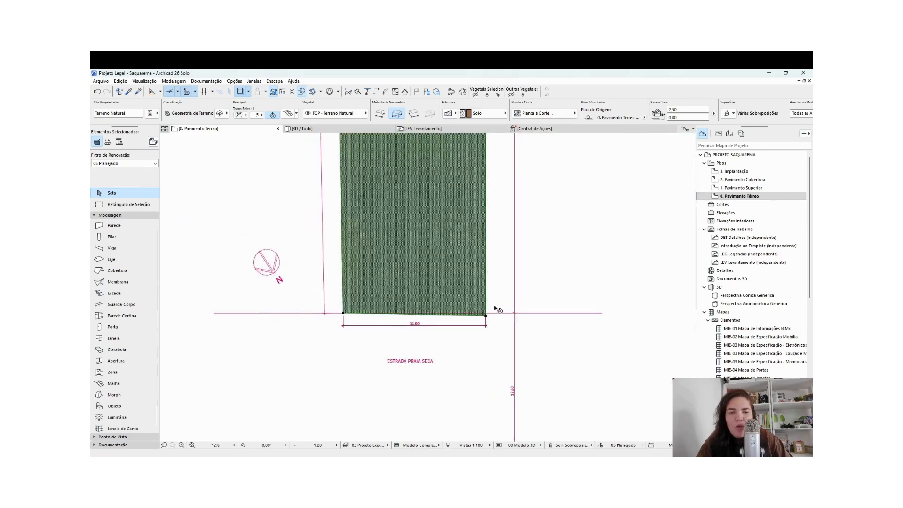
{"action": "scroll", "coordinate": [494, 310], "scroll_direction": "up", "scroll_amount": 4}
{"action": "left_click", "coordinate": [466, 336]}
{"action": "left_click", "coordinate": [466, 327]}
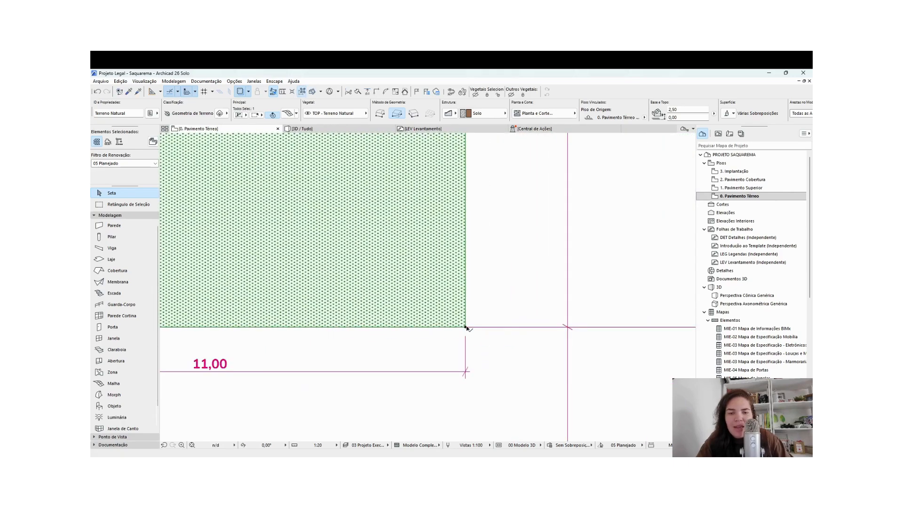
{"action": "scroll", "coordinate": [508, 306], "scroll_direction": "down", "scroll_amount": 1}
{"action": "scroll", "coordinate": [508, 306], "scroll_direction": "down", "scroll_amount": 5}
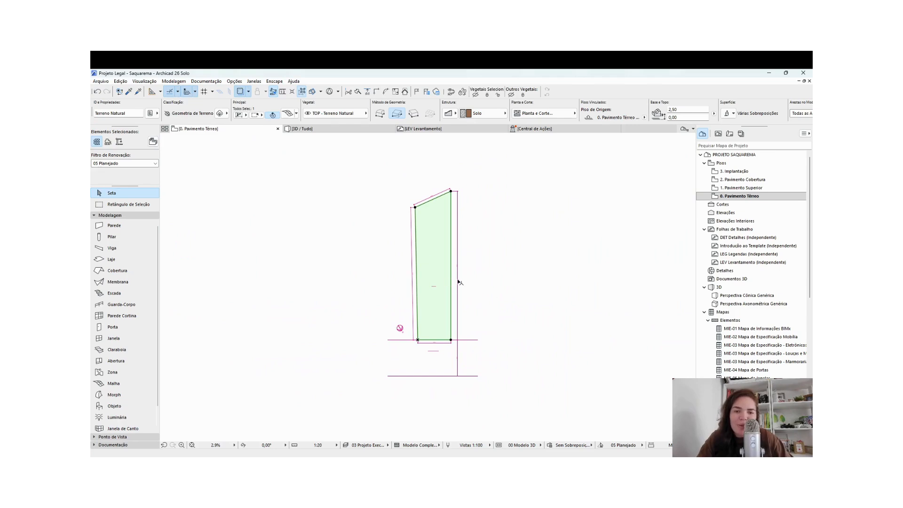
{"action": "key", "text": "Escape"}
Inspect the settings of the topography drawing placed in the LEV Levantamento worksheet, leaving them unchanged
{"action": "left_click", "coordinate": [424, 129]}
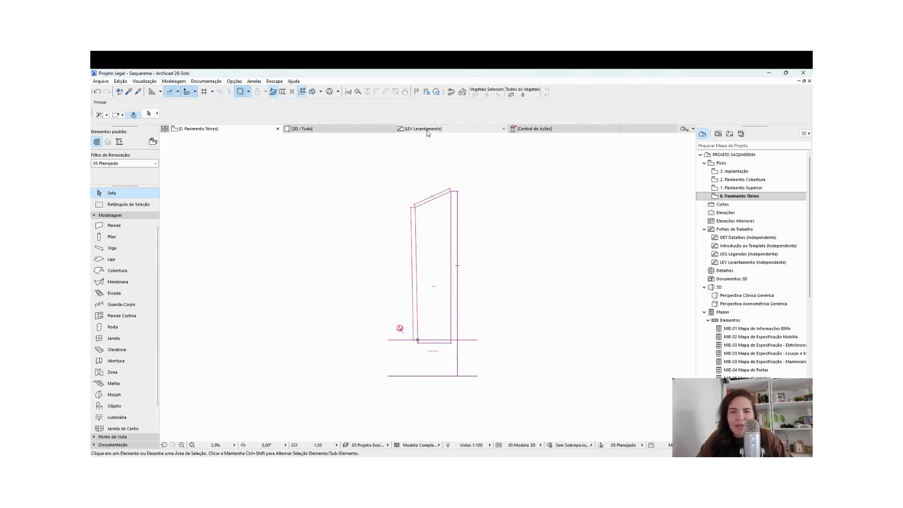
{"action": "left_click", "coordinate": [415, 188]}
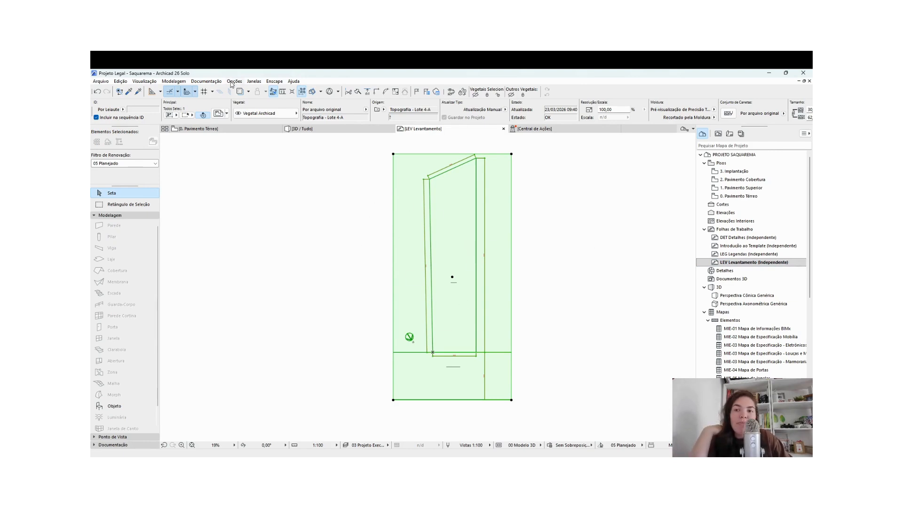
{"action": "left_click", "coordinate": [218, 114]}
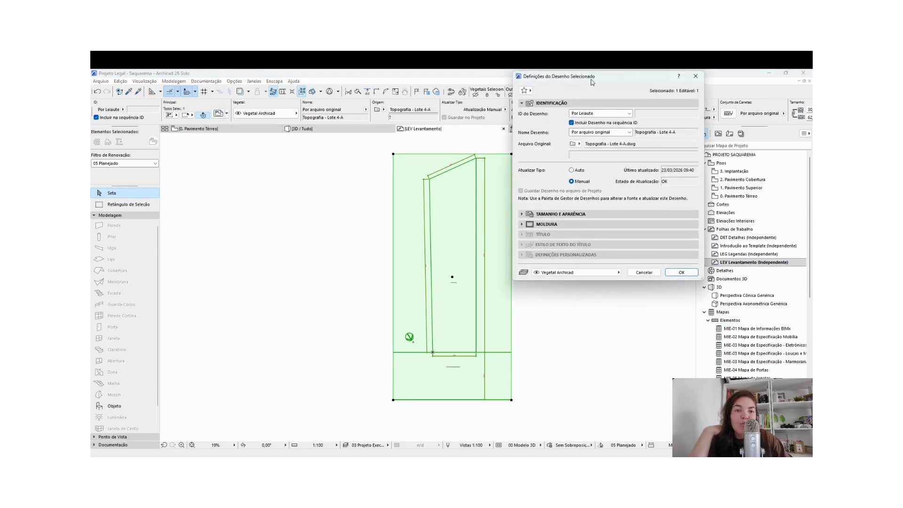
{"action": "left_click", "coordinate": [696, 75]}
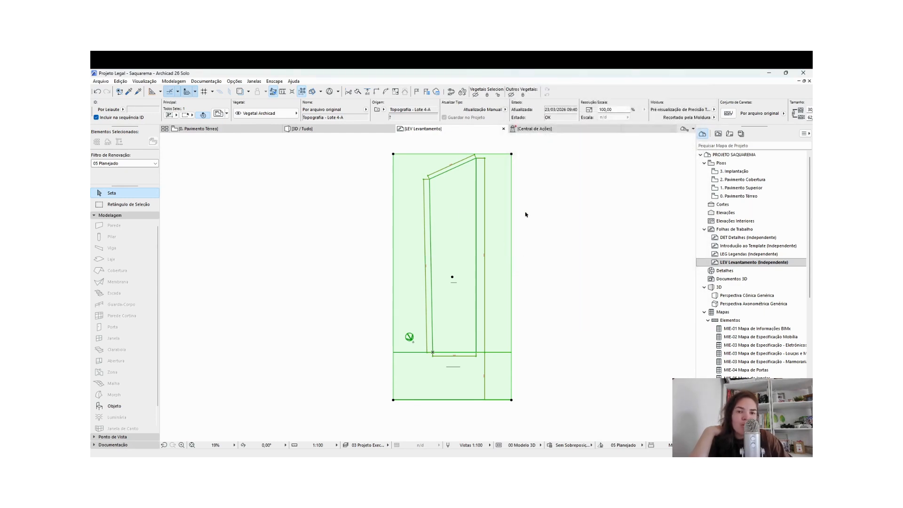
Explode the topography drawing within the current view without keeping the original elements, using the drawing's own layers, and check its separated lines
{"action": "right_click", "coordinate": [556, 205]}
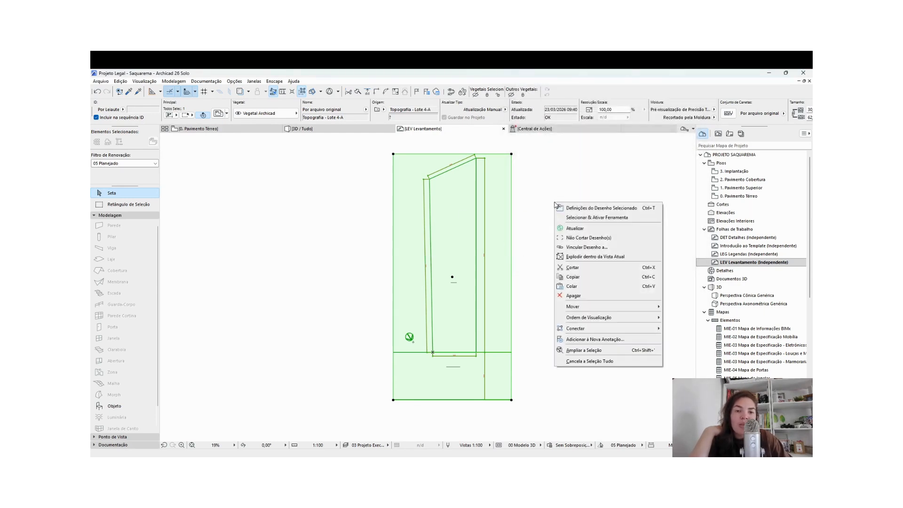
{"action": "left_click", "coordinate": [591, 257]}
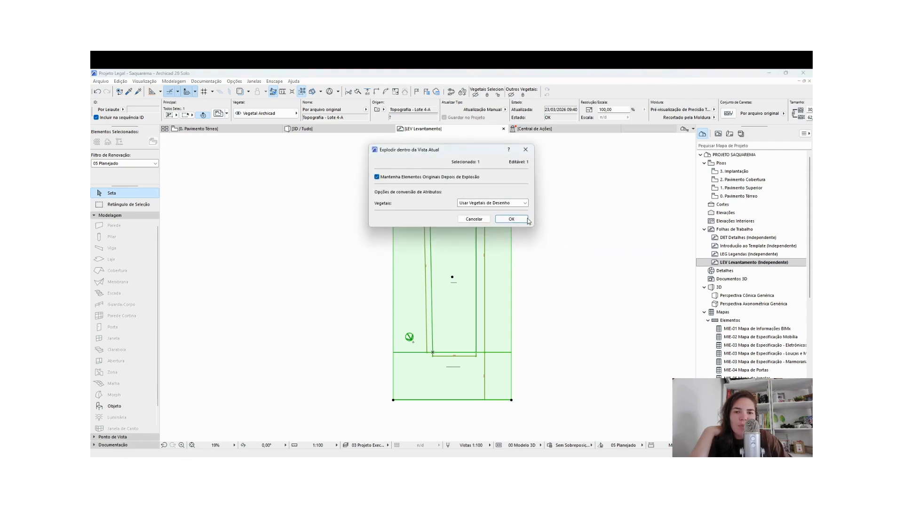
{"action": "left_click", "coordinate": [449, 177]}
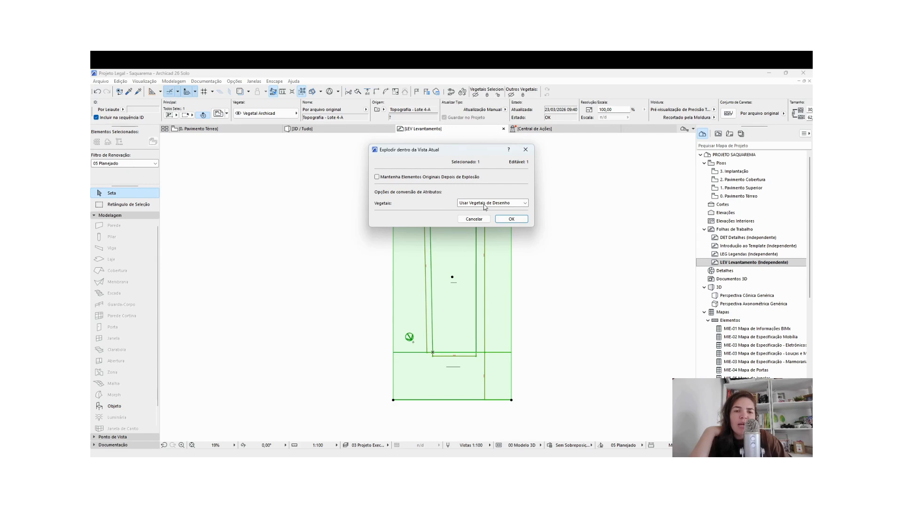
{"action": "left_click", "coordinate": [498, 206]}
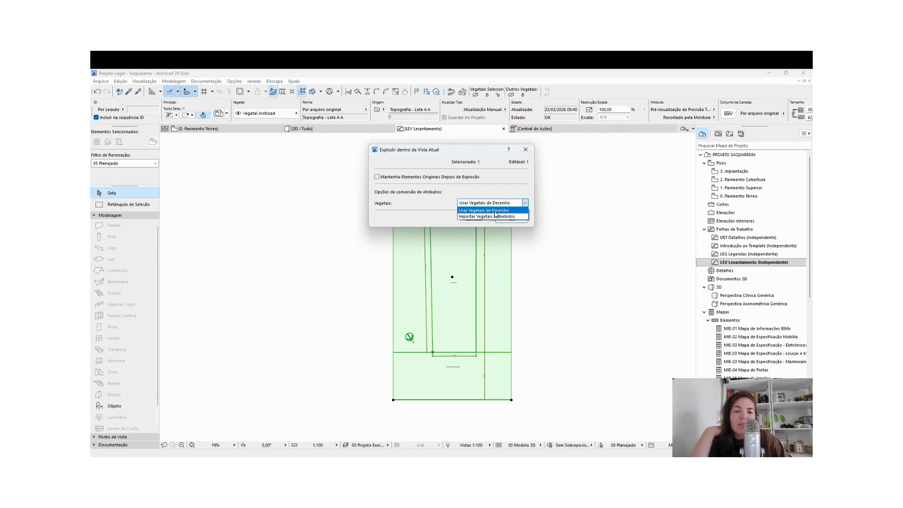
{"action": "left_click", "coordinate": [495, 211]}
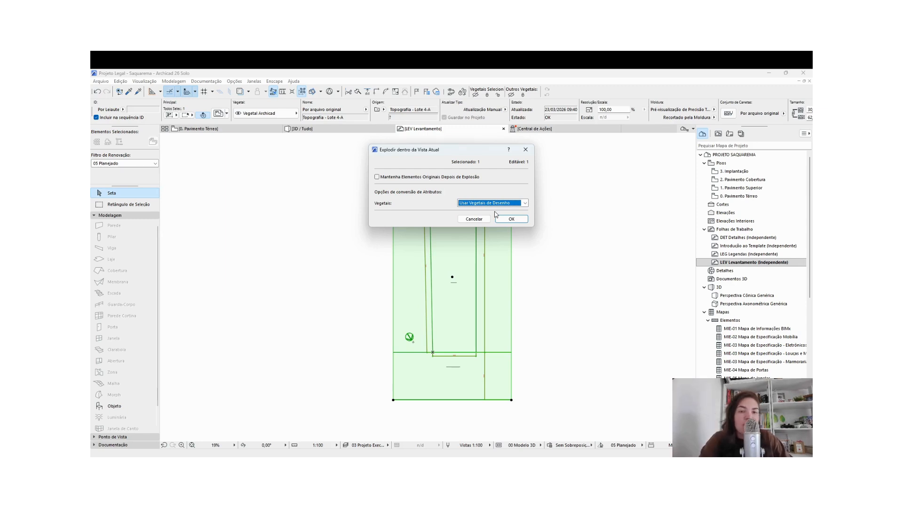
{"action": "left_click", "coordinate": [508, 218]}
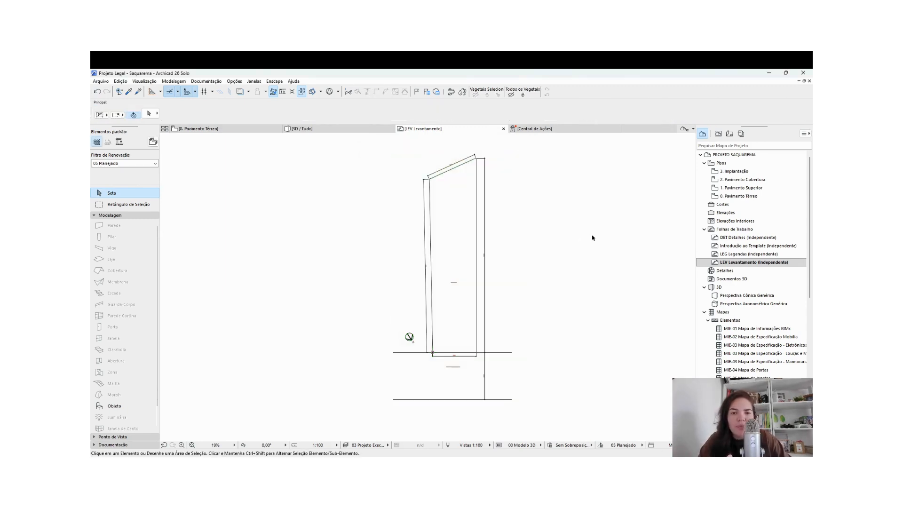
{"action": "left_click", "coordinate": [476, 226]}
{"action": "left_click", "coordinate": [628, 301]}
On the Pavimento Térreo plan, create a Terreno Natural mesh from the traced lot outline with the Magic Wand
{"action": "left_click", "coordinate": [233, 127]}
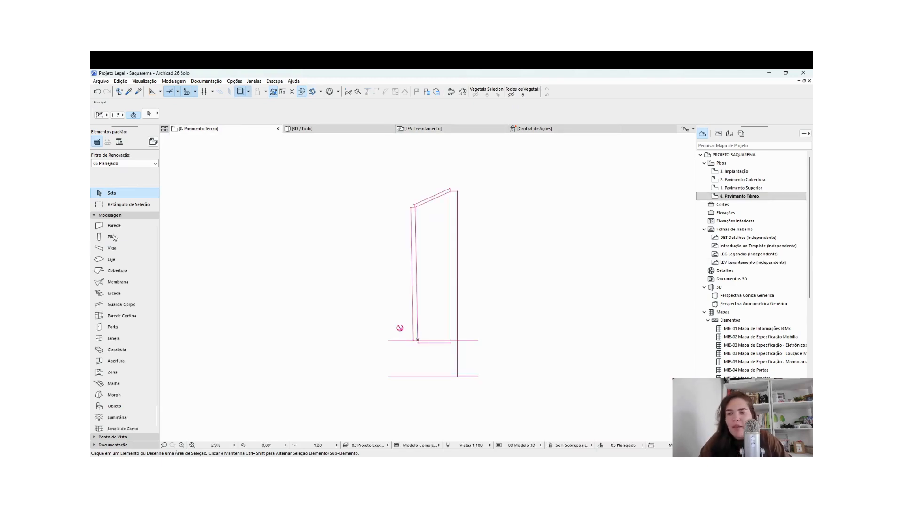
{"action": "left_click", "coordinate": [137, 385]}
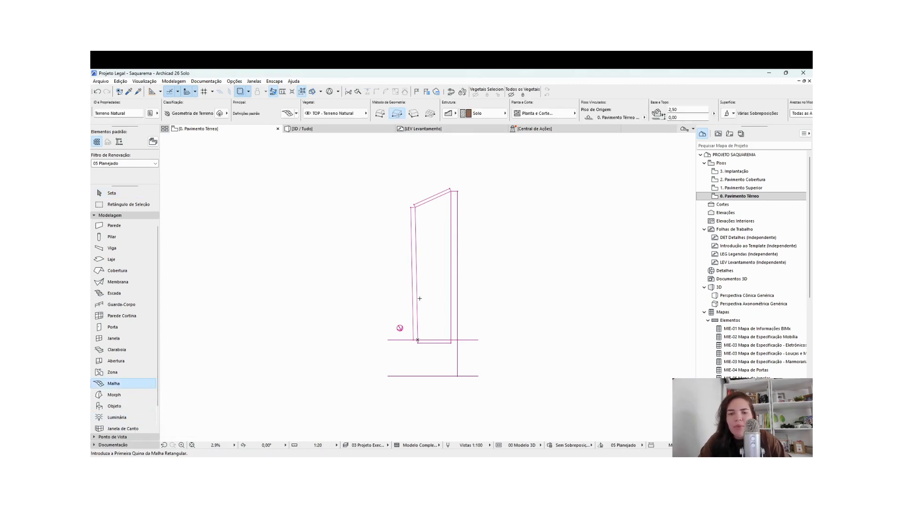
{"action": "key", "text": "space"}
{"action": "key", "text": "space"}
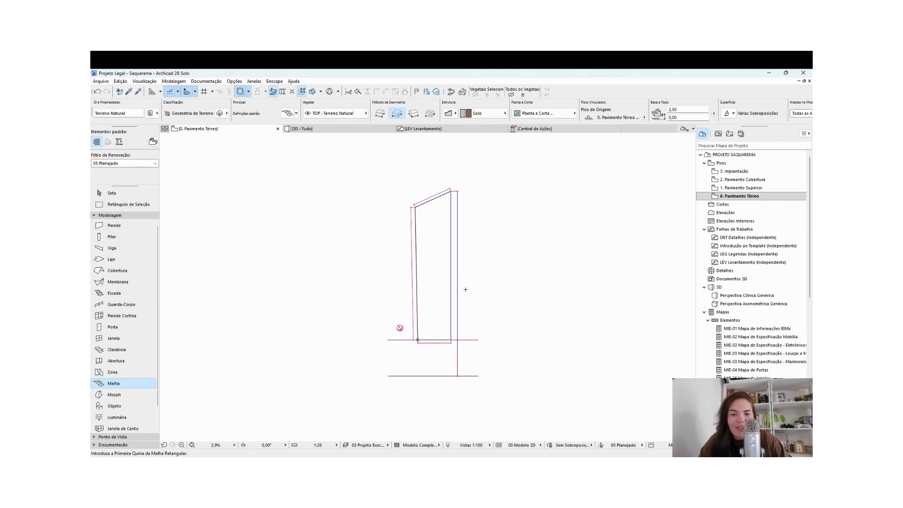
Draw a rectangular Terreno Natural mesh 30.00 by 12.00 over the road area, between the frontage line and the opposite road line
{"action": "scroll", "coordinate": [433, 290], "scroll_direction": "up", "scroll_amount": 4}
{"action": "scroll", "coordinate": [452, 297], "scroll_direction": "down", "scroll_amount": 4}
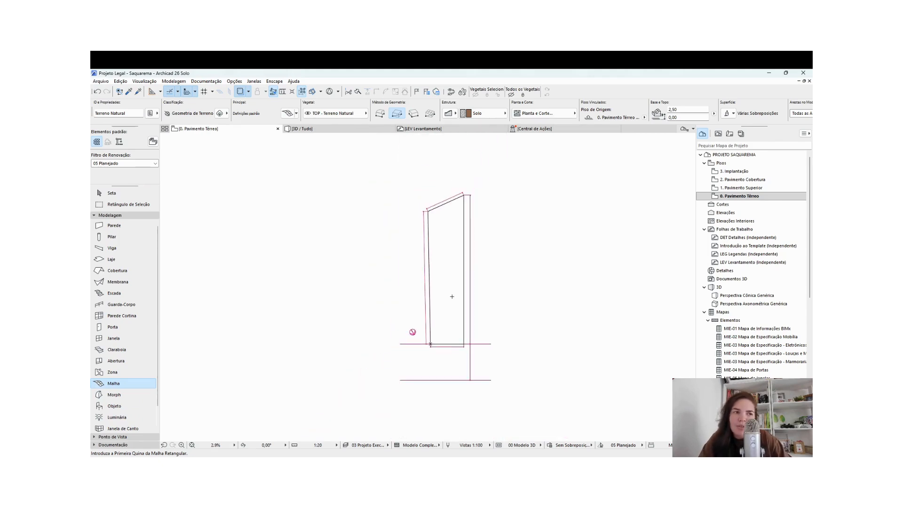
{"action": "scroll", "coordinate": [453, 297], "scroll_direction": "up", "scroll_amount": 2}
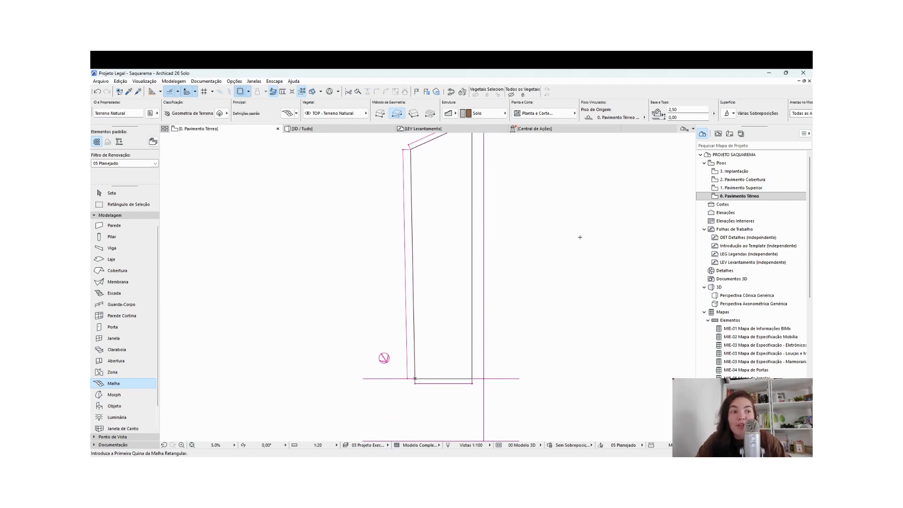
{"action": "scroll", "coordinate": [503, 267], "scroll_direction": "down", "scroll_amount": 3}
{"action": "scroll", "coordinate": [553, 372], "scroll_direction": "up", "scroll_amount": 4}
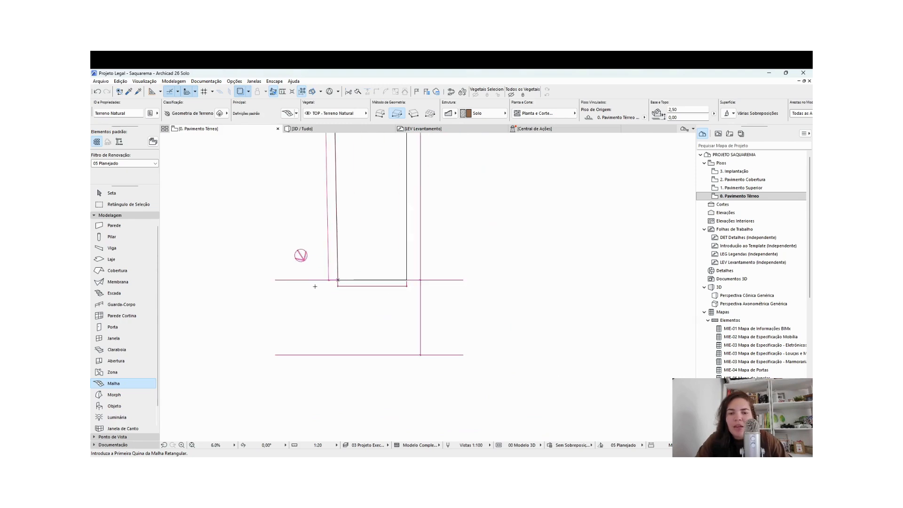
{"action": "left_click", "coordinate": [275, 280]}
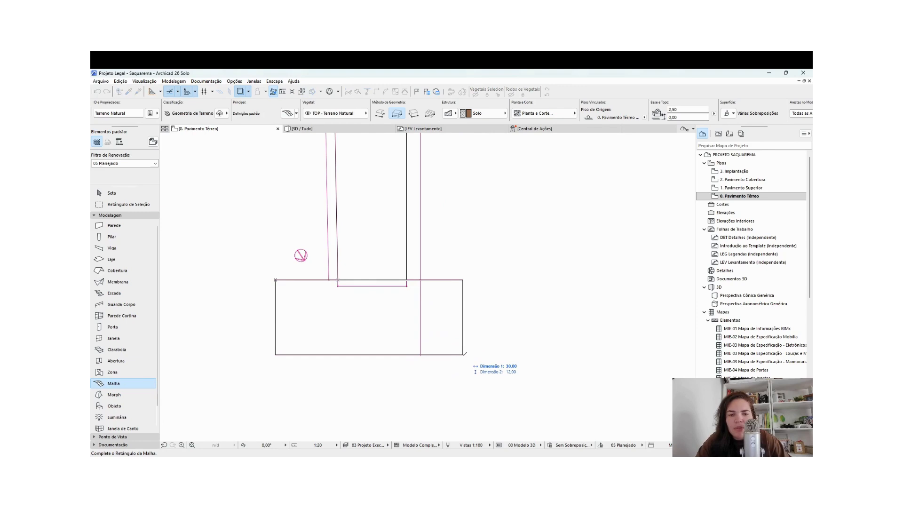
{"action": "left_click", "coordinate": [463, 354]}
Examine the lot mesh and the road mesh in the 3D view, selecting each in turn to check they are separate
{"action": "middle_click_drag", "start_coordinate": [400, 236], "coordinate": [431, 417]}
{"action": "middle_click_drag", "start_coordinate": [423, 249], "coordinate": [420, 261]}
{"action": "left_click", "coordinate": [336, 129]}
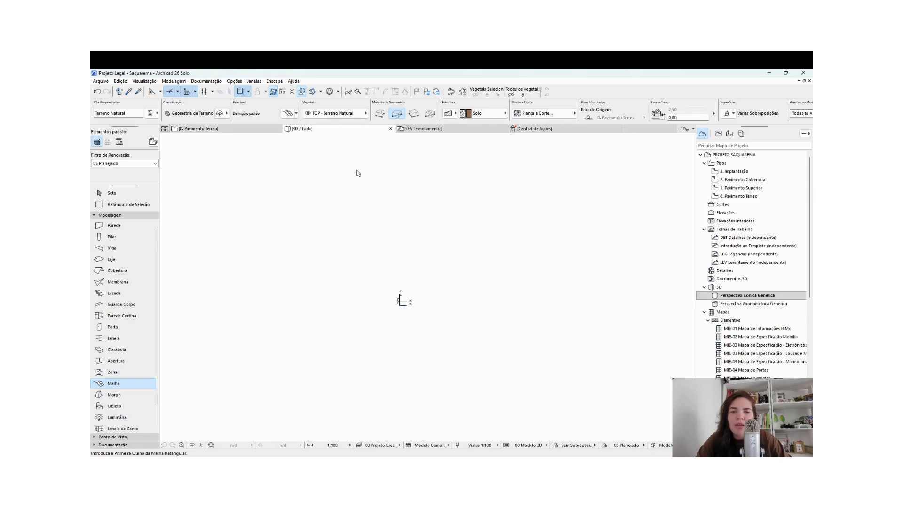
{"action": "middle_click_drag", "start_coordinate": [527, 328], "coordinate": [456, 323], "text": "shift"}
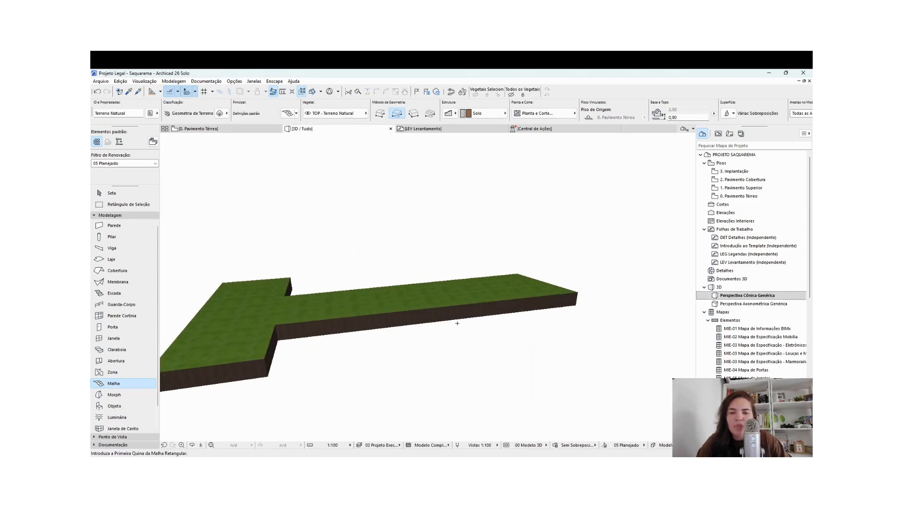
{"action": "key", "text": "Escape"}
{"action": "left_click", "coordinate": [320, 314]}
{"action": "middle_click_drag", "start_coordinate": [267, 359], "coordinate": [343, 340], "text": "shift"}
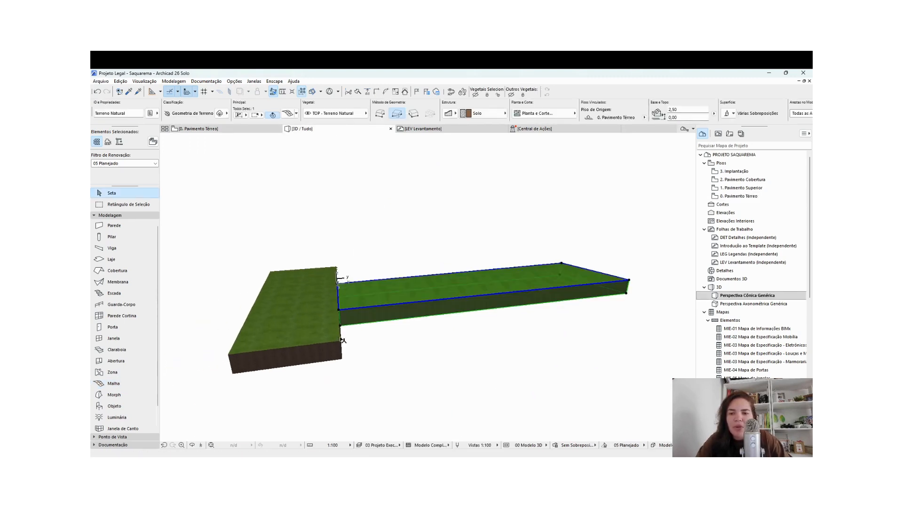
{"action": "left_click", "coordinate": [341, 355]}
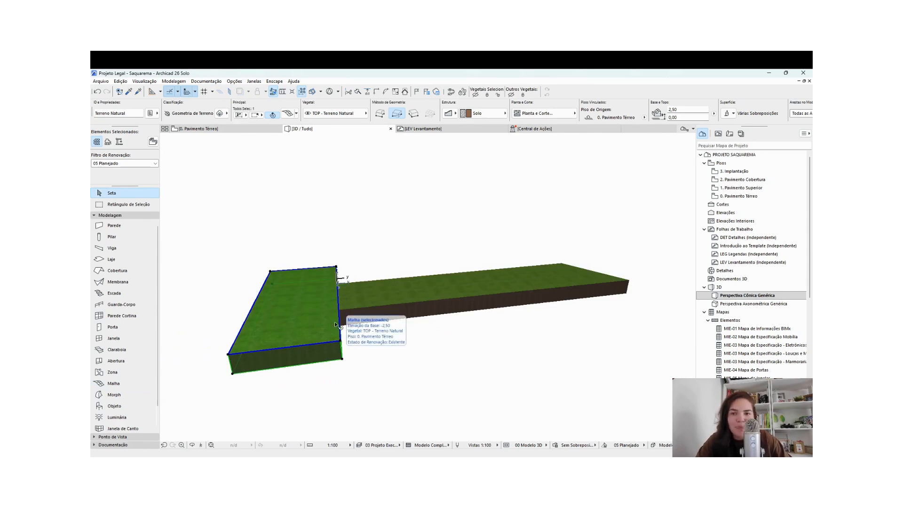
Back on the ground floor plan, turn on guide lines and place a horizontal guide across the road mesh, parallel to the lot frontage
{"action": "key", "text": "F2"}
{"action": "middle_click_drag", "start_coordinate": [517, 270], "coordinate": [526, 200]}
{"action": "middle_click_drag", "start_coordinate": [516, 414], "coordinate": [520, 346]}
{"action": "left_click", "coordinate": [387, 385]}
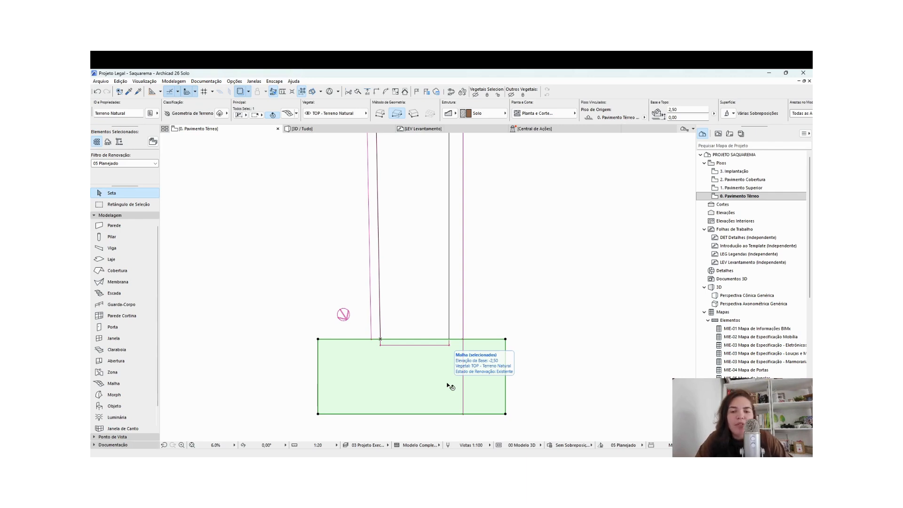
{"action": "left_click", "coordinate": [560, 301]}
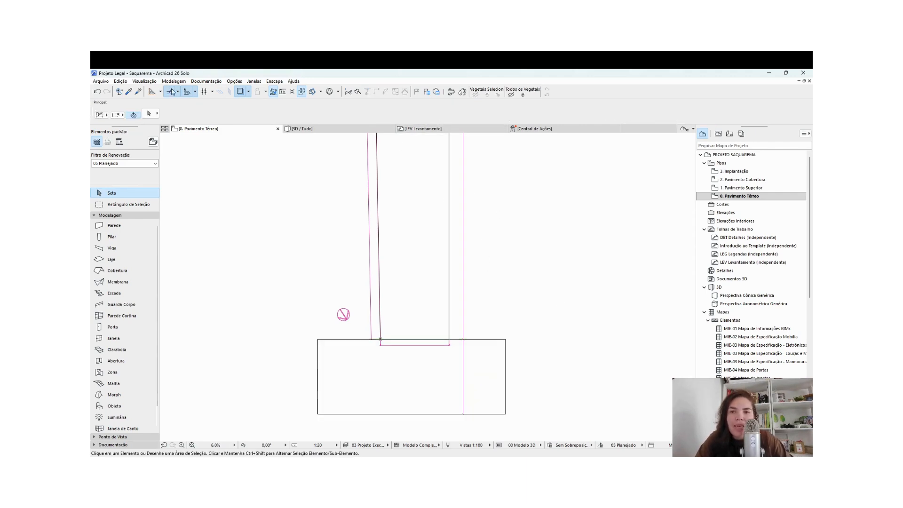
{"action": "left_click", "coordinate": [151, 91]}
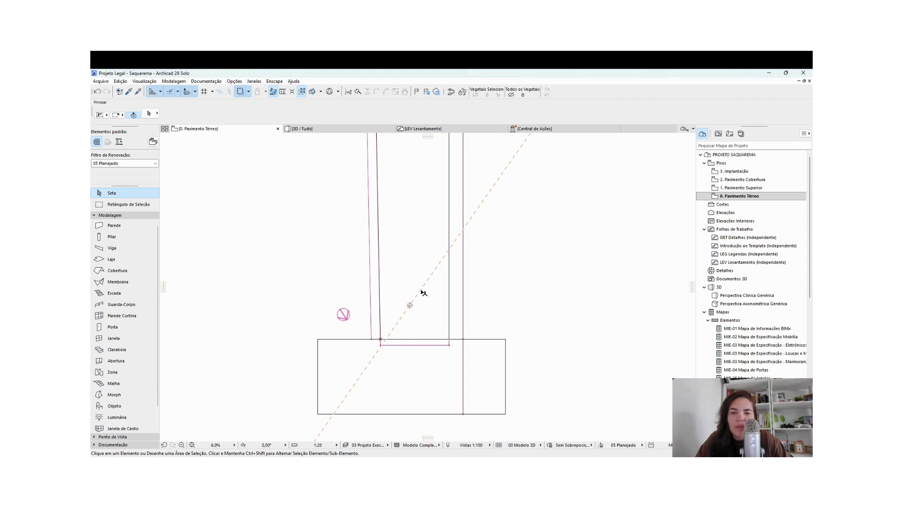
{"action": "left_click_drag", "start_coordinate": [411, 306], "coordinate": [476, 359]}
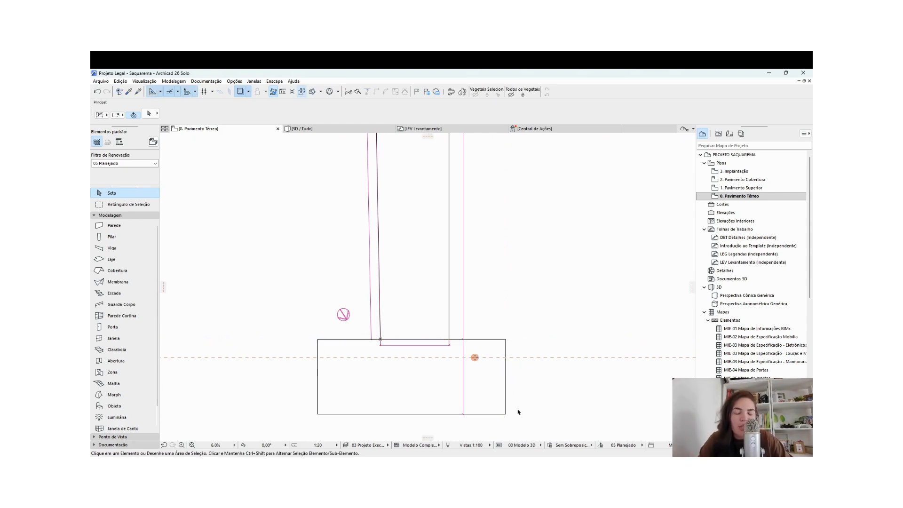
Split the road mesh along the horizontal guide line, separating the narrow strip beside the lot from the street
{"action": "scroll", "coordinate": [432, 385], "scroll_direction": "up", "scroll_amount": 3}
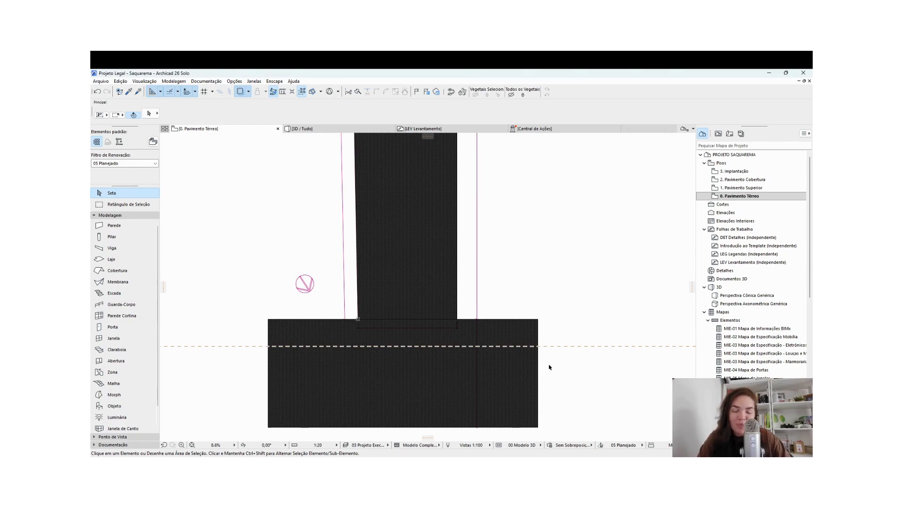
{"action": "scroll", "coordinate": [551, 353], "scroll_direction": "up", "scroll_amount": 3}
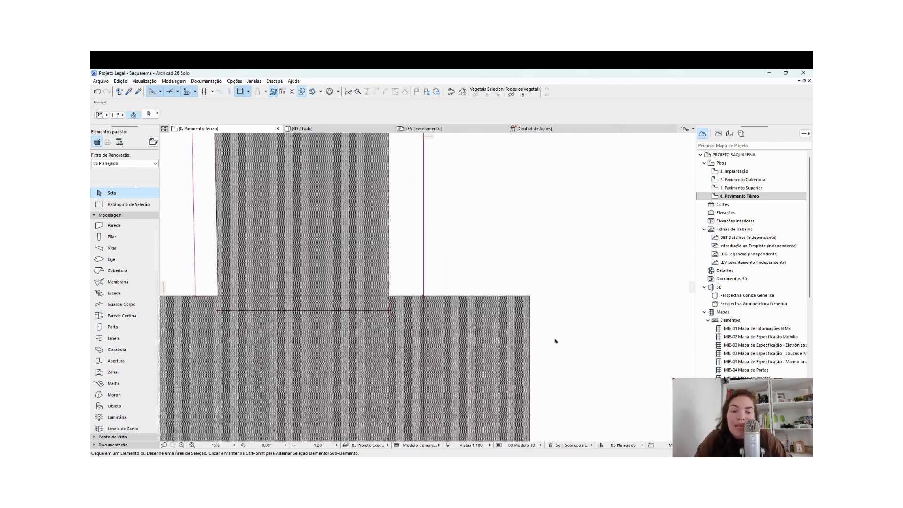
{"action": "scroll", "coordinate": [541, 325], "scroll_direction": "down", "scroll_amount": 2}
{"action": "left_click", "coordinate": [501, 315]}
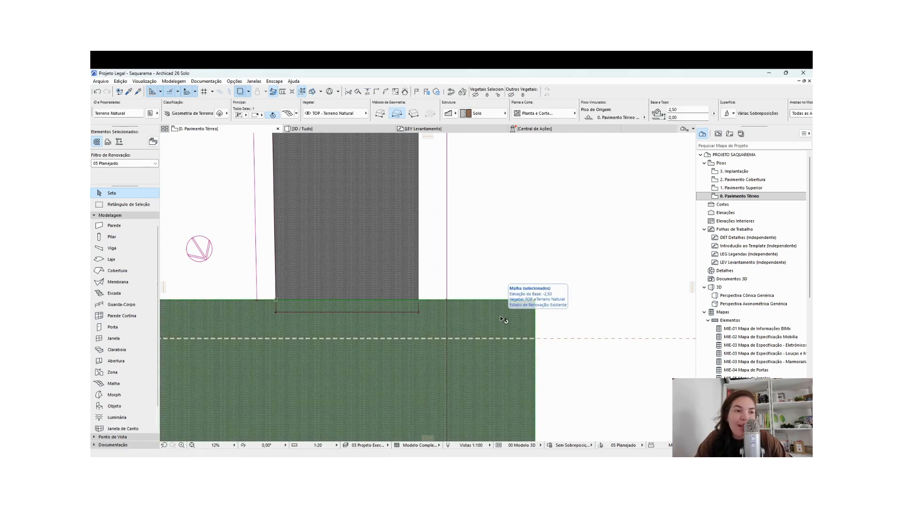
{"action": "left_click", "coordinate": [358, 92]}
{"action": "scroll", "coordinate": [581, 207], "scroll_direction": "down", "scroll_amount": 4}
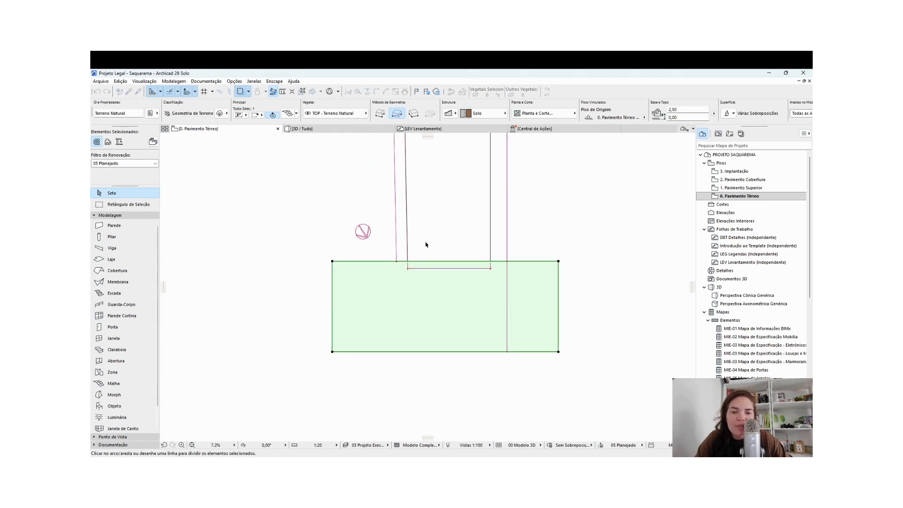
{"action": "left_click", "coordinate": [334, 283]}
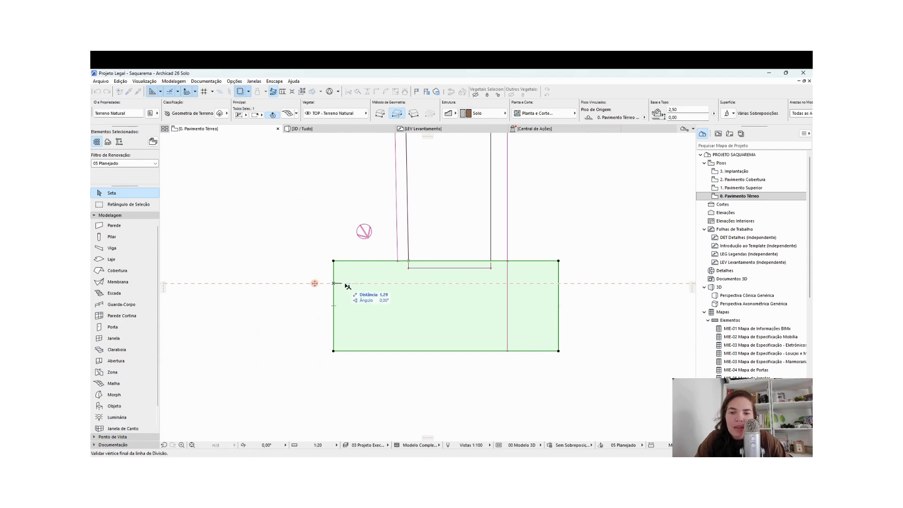
{"action": "left_click", "coordinate": [567, 284]}
{"action": "left_click", "coordinate": [576, 266]}
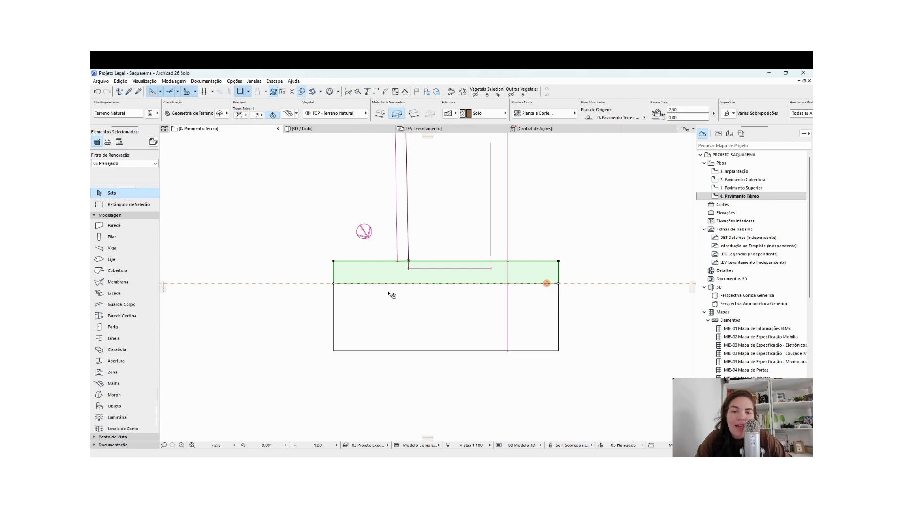
Examine the split road mesh in the 3D view, checking the street part and the narrow strip beside the lot as separate pieces
{"action": "left_click", "coordinate": [369, 318]}
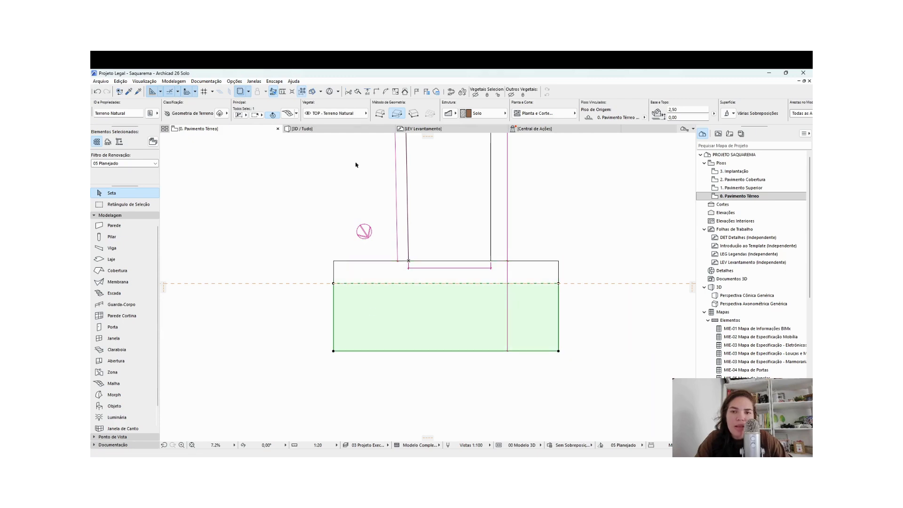
{"action": "left_click", "coordinate": [304, 128]}
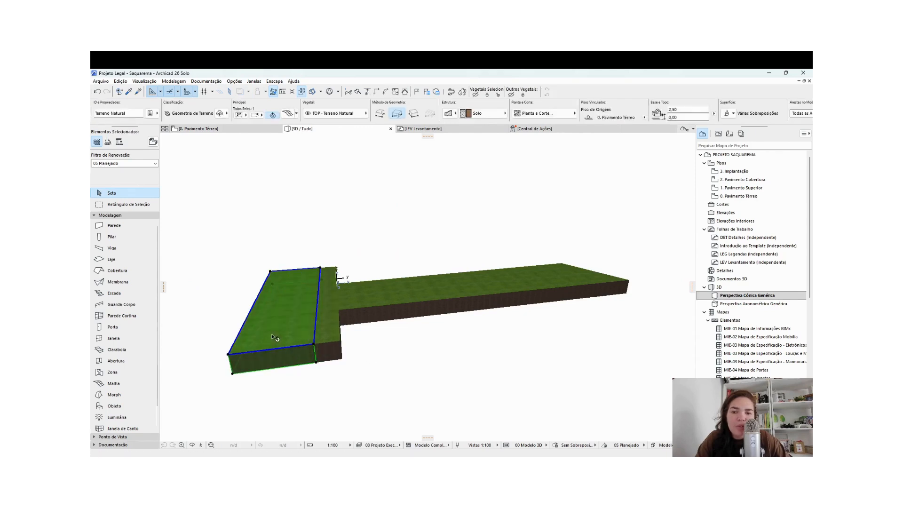
{"action": "left_click", "coordinate": [405, 340]}
{"action": "scroll", "coordinate": [284, 338], "scroll_direction": "up", "scroll_amount": 4}
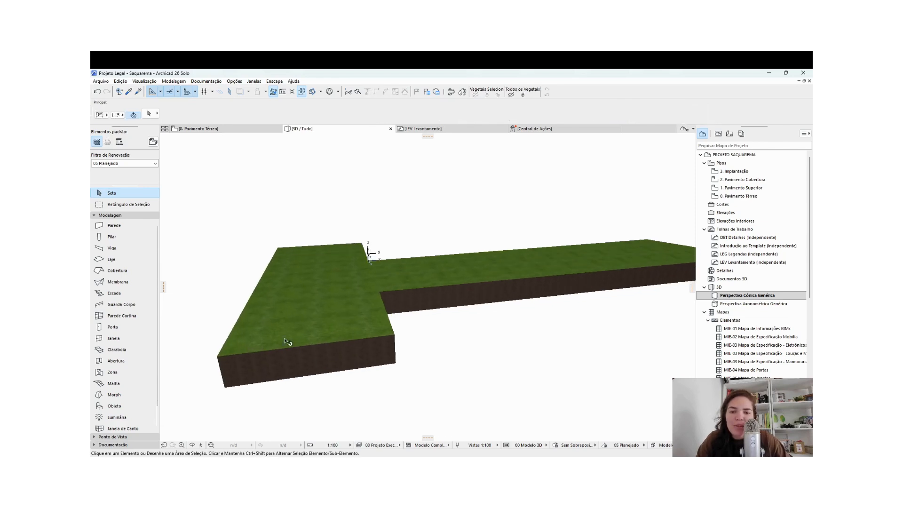
{"action": "left_click", "coordinate": [363, 334]}
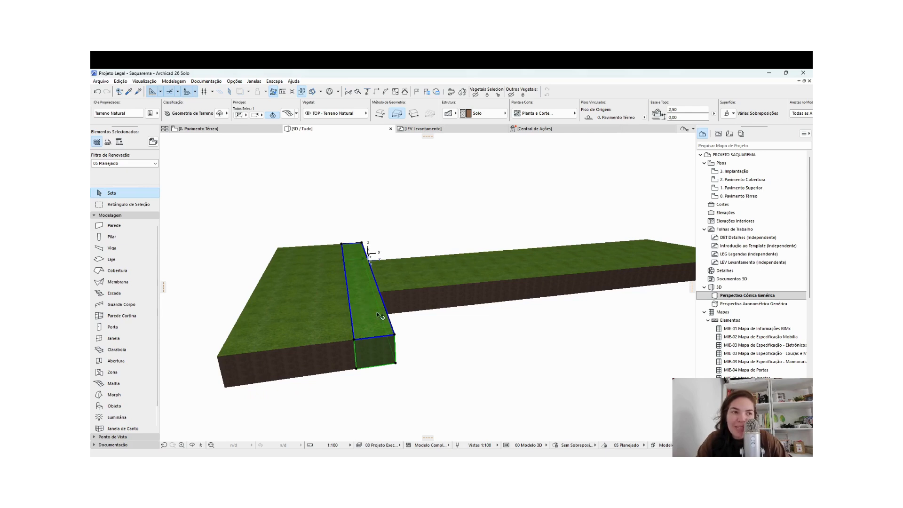
{"action": "middle_click_drag", "start_coordinate": [516, 330], "coordinate": [467, 339], "text": "shift"}
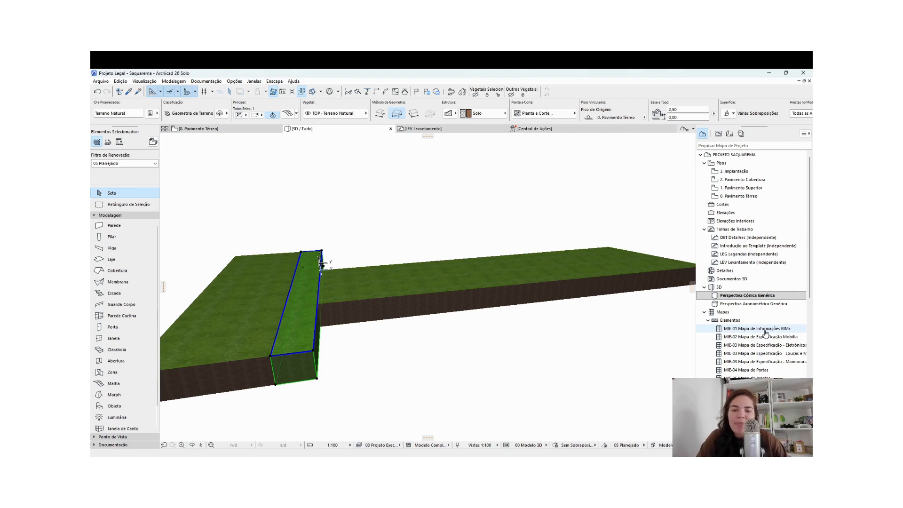
{"action": "key", "text": "Delete"}
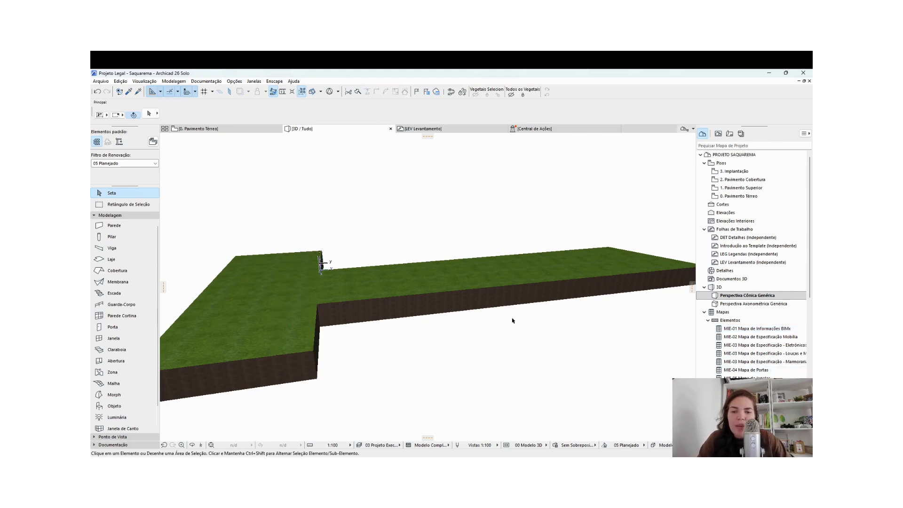
{"action": "key", "text": "ctrl+z"}
Set the street mesh's top surface override to Calçada - Asfalto Escuro
{"action": "left_click", "coordinate": [356, 310]}
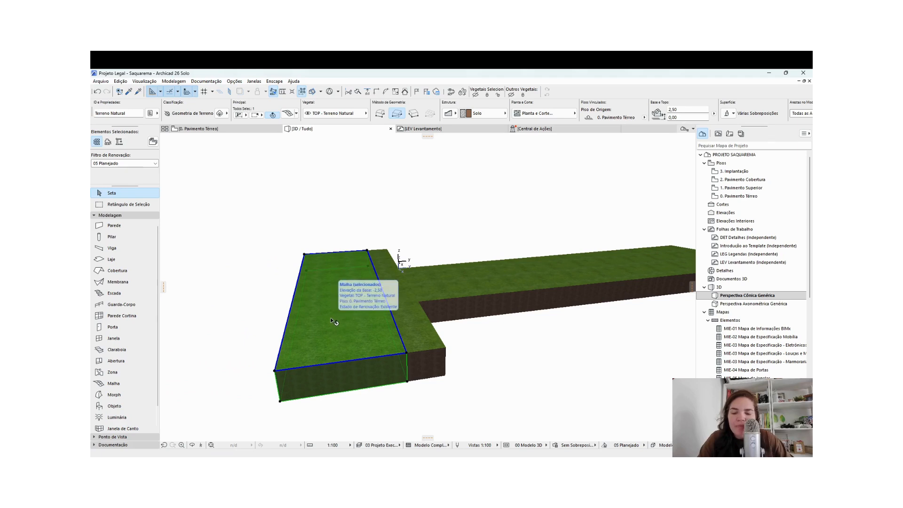
{"action": "key", "text": "ctrl+t"}
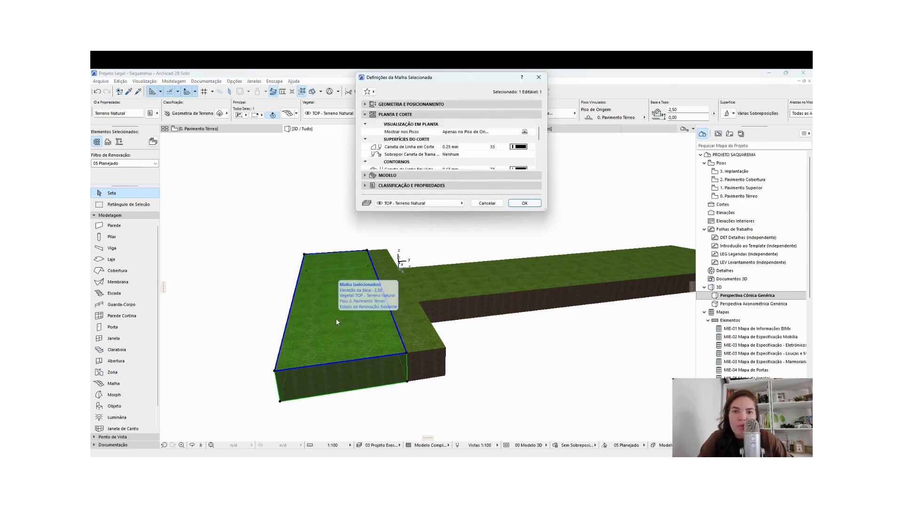
{"action": "left_click", "coordinate": [421, 114]}
{"action": "left_click", "coordinate": [405, 124]}
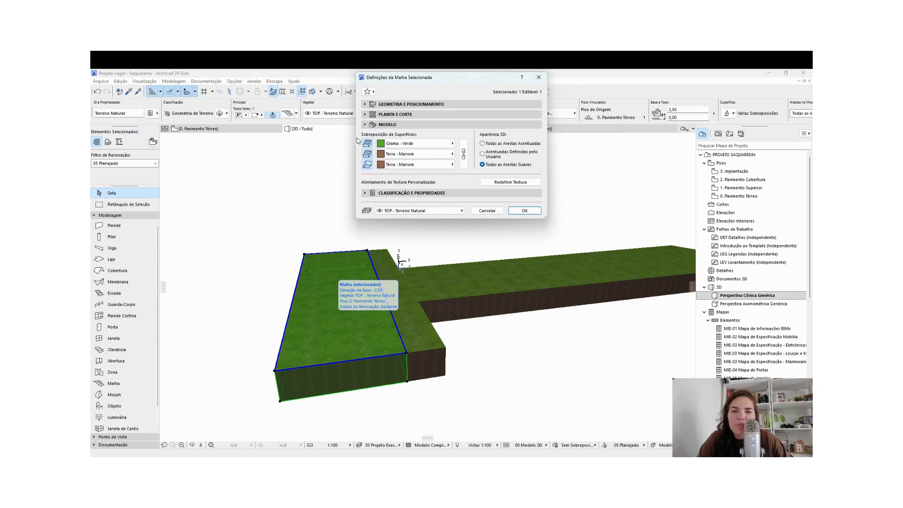
{"action": "left_click", "coordinate": [405, 144]}
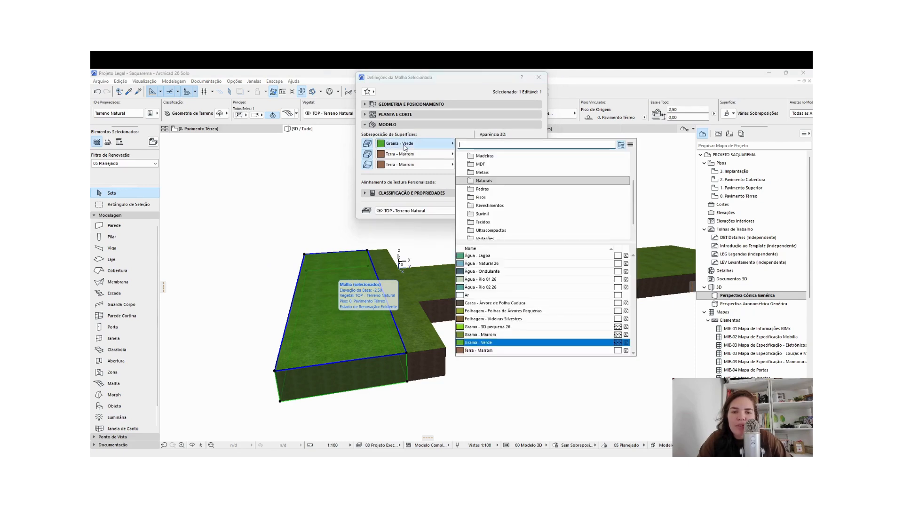
{"action": "type", "text": "a - As"}
{"action": "type", "text": "f"}
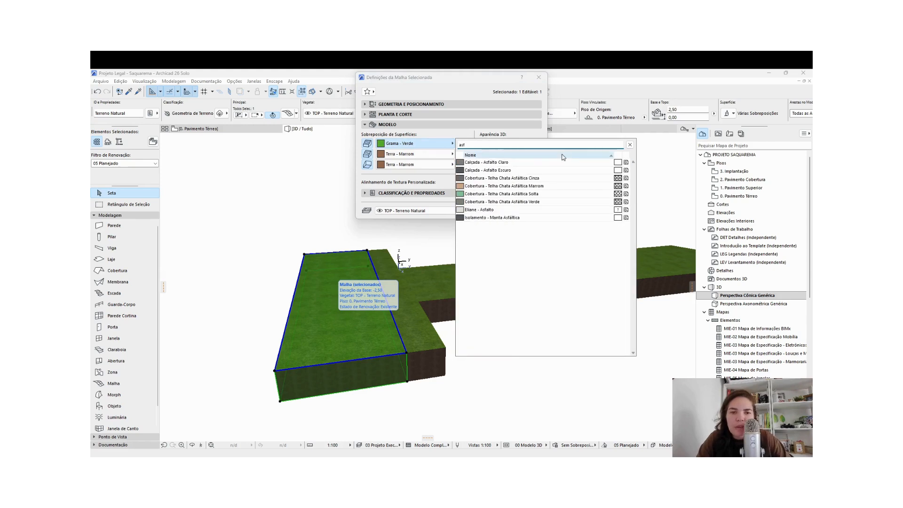
{"action": "left_click", "coordinate": [546, 172]}
{"action": "left_click", "coordinate": [525, 211]}
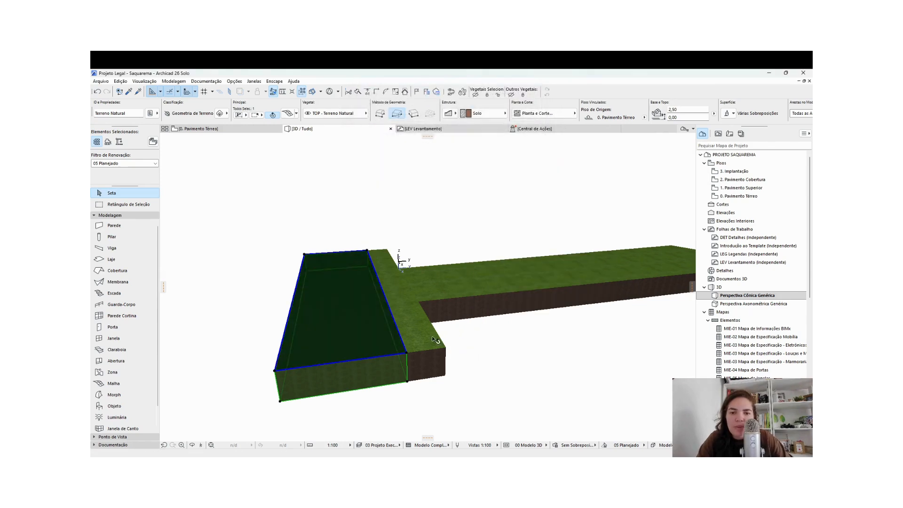
Set the top surface override of the narrow strip between the street and the lot to Calçada - Asfalto Claro
{"action": "double_click", "coordinate": [408, 310]}
{"action": "left_click", "coordinate": [411, 144]}
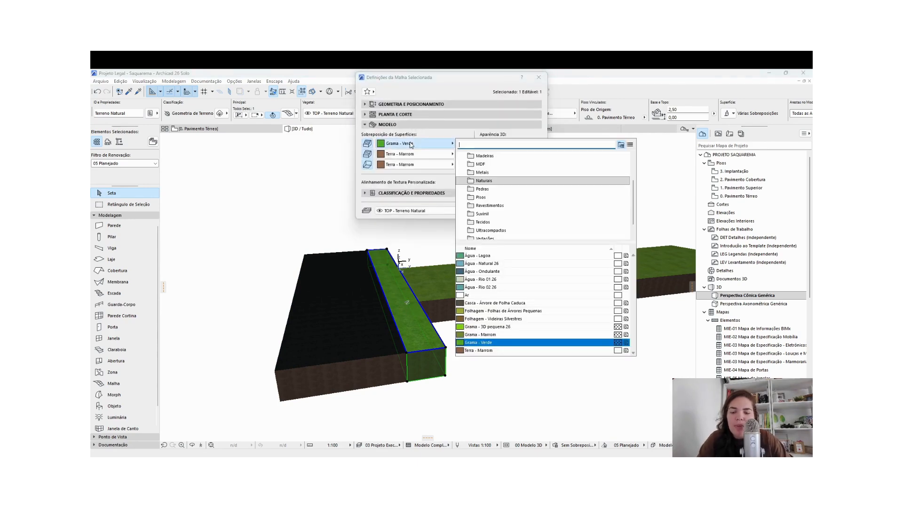
{"action": "type", "text": "asf"}
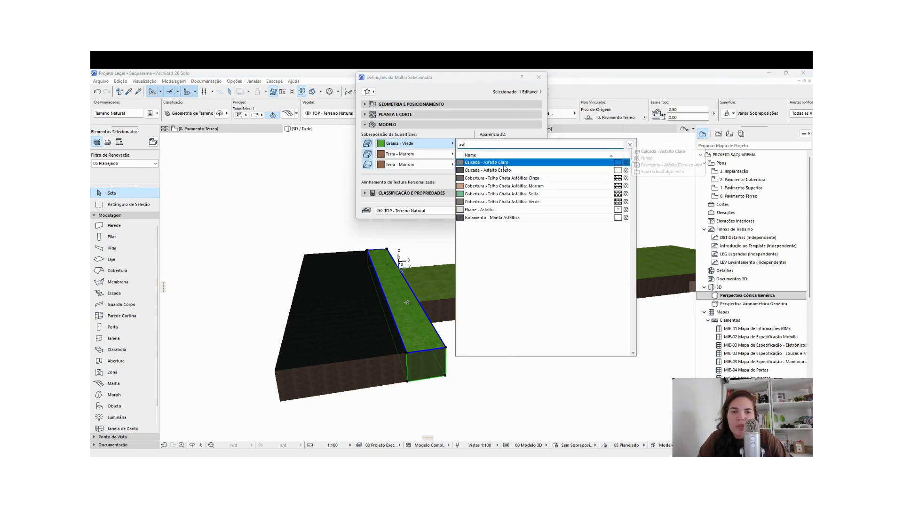
{"action": "left_click", "coordinate": [499, 162]}
{"action": "left_click", "coordinate": [531, 211]}
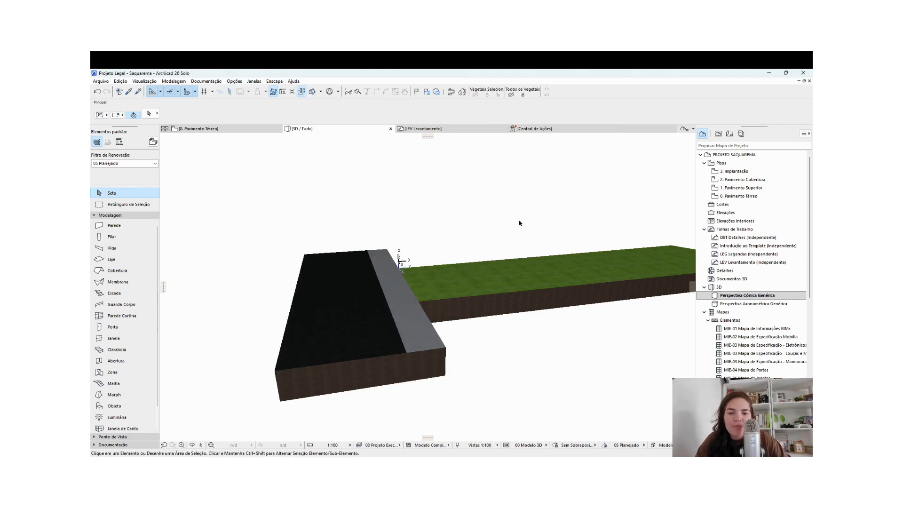
Select the street mesh in the 3D view and set its height to 2,30
{"action": "scroll", "coordinate": [334, 353], "scroll_direction": "up", "scroll_amount": 3}
{"action": "left_click_drag", "start_coordinate": [379, 360], "coordinate": [399, 328]}
{"action": "left_click", "coordinate": [479, 307]}
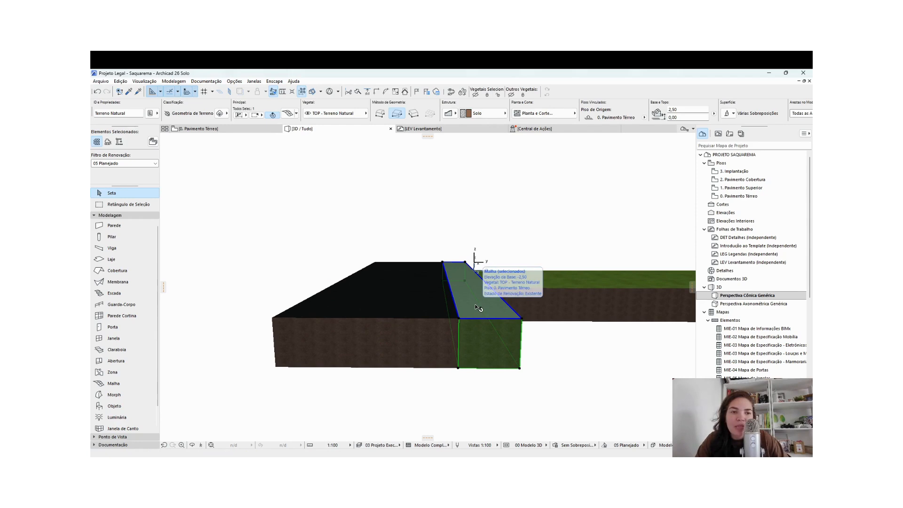
{"action": "left_click", "coordinate": [360, 312]}
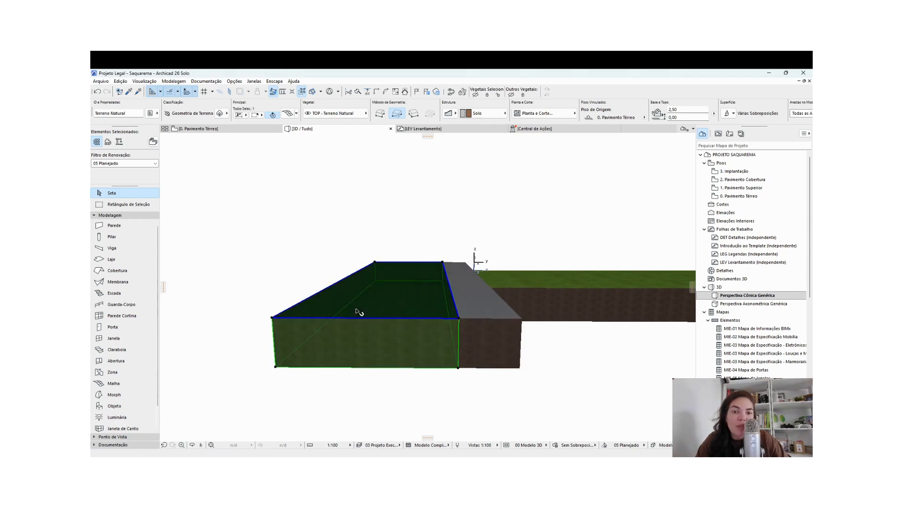
{"action": "left_click_drag", "start_coordinate": [688, 111], "coordinate": [641, 114]}
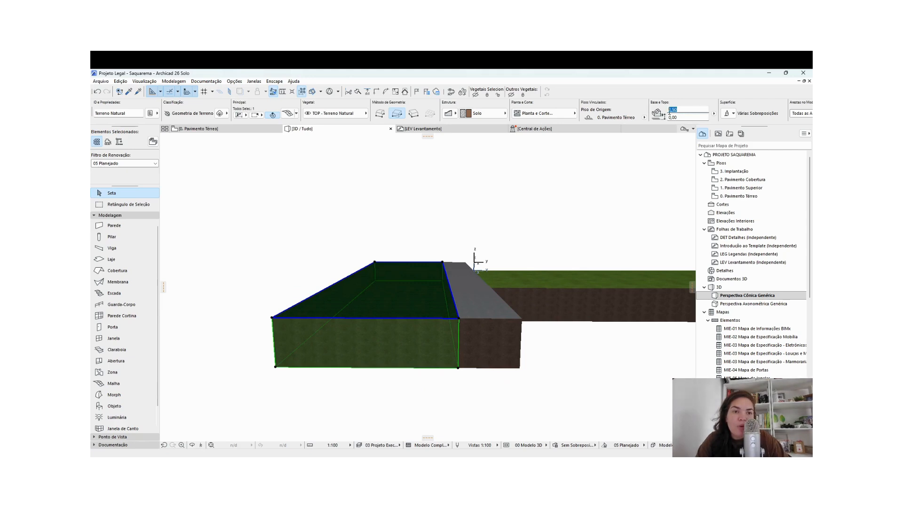
{"action": "type", "text": "2,3"}
{"action": "key", "text": "Return"}
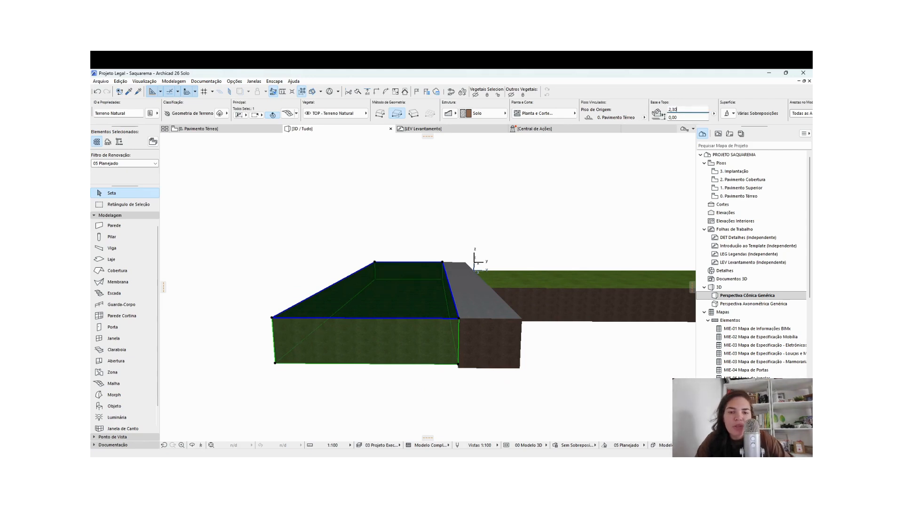
Move the street mesh down so its base corner meets the base corner of the adjacent strip
{"action": "key", "text": "ctrl+d"}
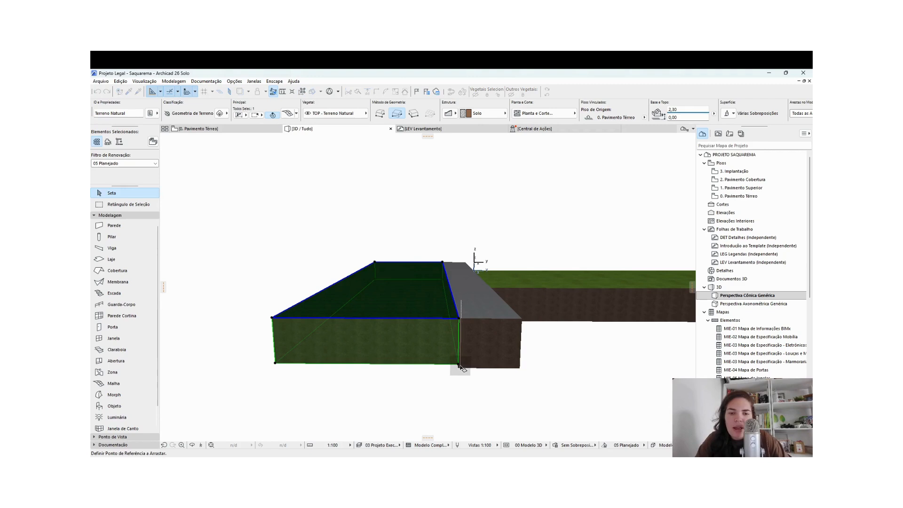
{"action": "left_click", "coordinate": [458, 364]}
{"action": "left_click", "coordinate": [459, 368]}
Examine the terrain from several angles in the 3D view, checking the level difference between the street, the strip and the lot
{"action": "middle_click_drag", "start_coordinate": [484, 318], "coordinate": [541, 349], "text": "shift"}
{"action": "scroll", "coordinate": [596, 304], "scroll_direction": "up", "scroll_amount": 4}
{"action": "middle_click_drag", "start_coordinate": [561, 321], "coordinate": [540, 287], "text": "shift"}
{"action": "left_click", "coordinate": [544, 288]}
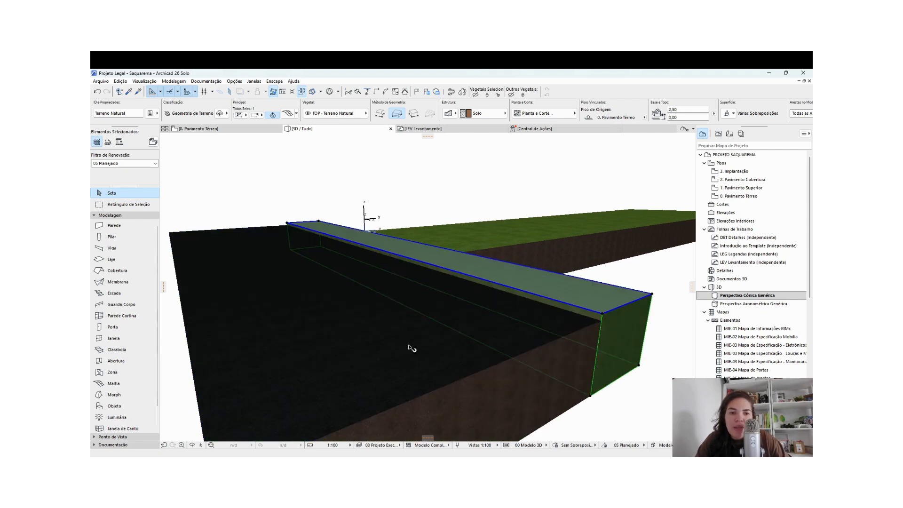
{"action": "scroll", "coordinate": [437, 341], "scroll_direction": "down", "scroll_amount": 5}
{"action": "middle_click_drag", "start_coordinate": [573, 344], "coordinate": [454, 309], "text": "shift"}
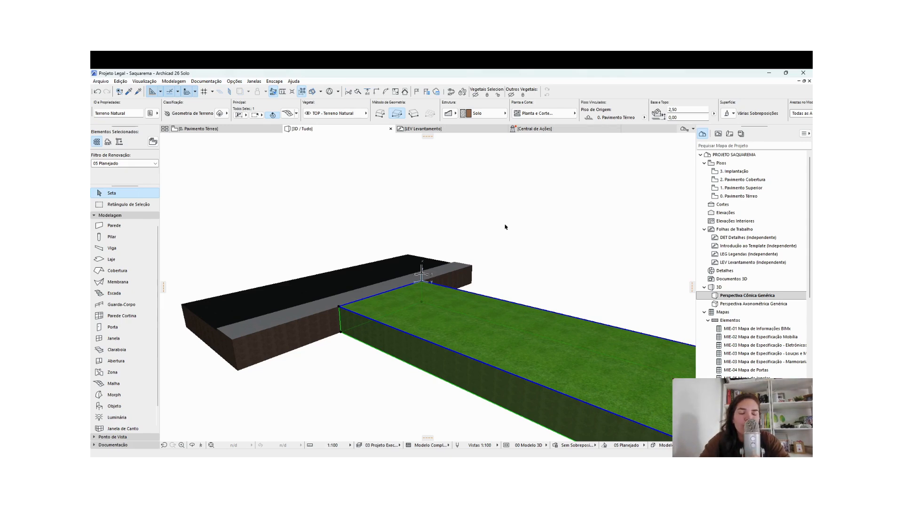
{"action": "left_click", "coordinate": [508, 223]}
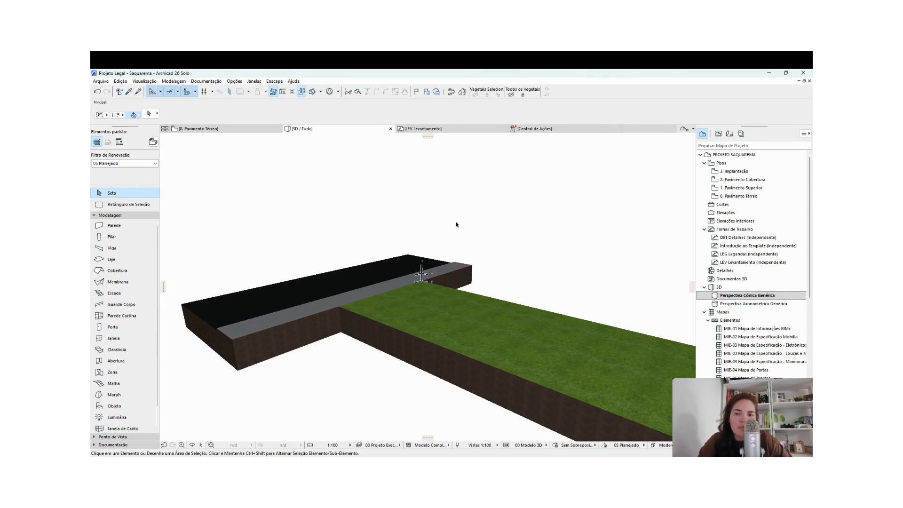
{"action": "middle_click_drag", "start_coordinate": [456, 224], "coordinate": [462, 329], "text": "shift"}
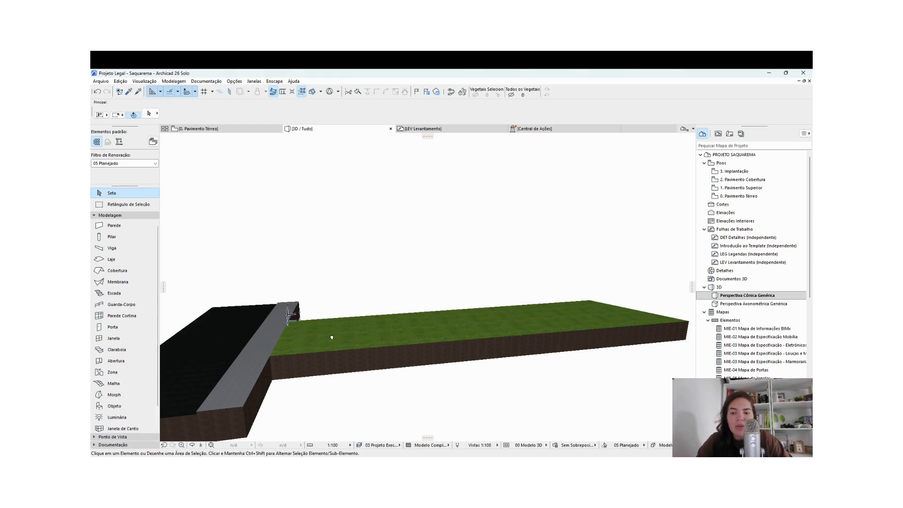
{"action": "middle_click_drag", "start_coordinate": [332, 337], "coordinate": [464, 266]}
{"action": "scroll", "coordinate": [461, 267], "scroll_direction": "up", "scroll_amount": 1}
{"action": "scroll", "coordinate": [353, 311], "scroll_direction": "up", "scroll_amount": 4}
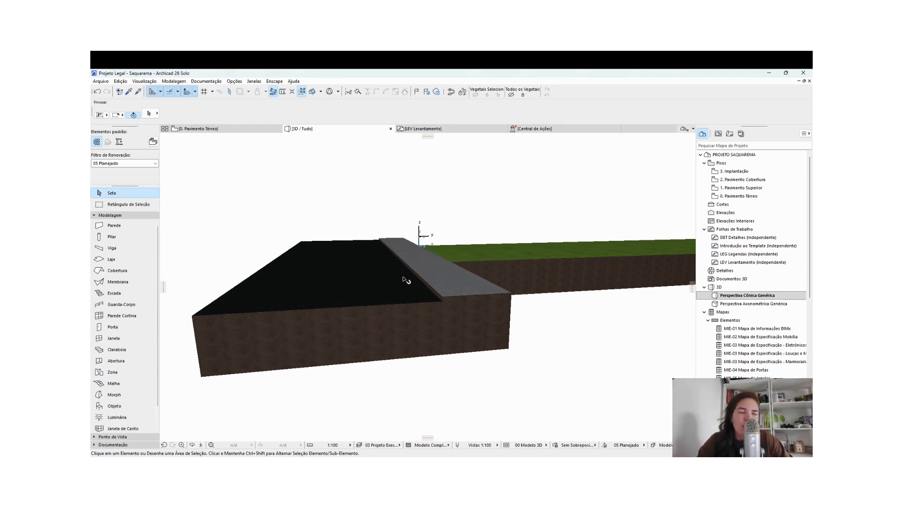
{"action": "left_click", "coordinate": [458, 282]}
Return to the ground floor plan and examine how the fills of the lot, strip and street meshes display
{"action": "key", "text": "F2"}
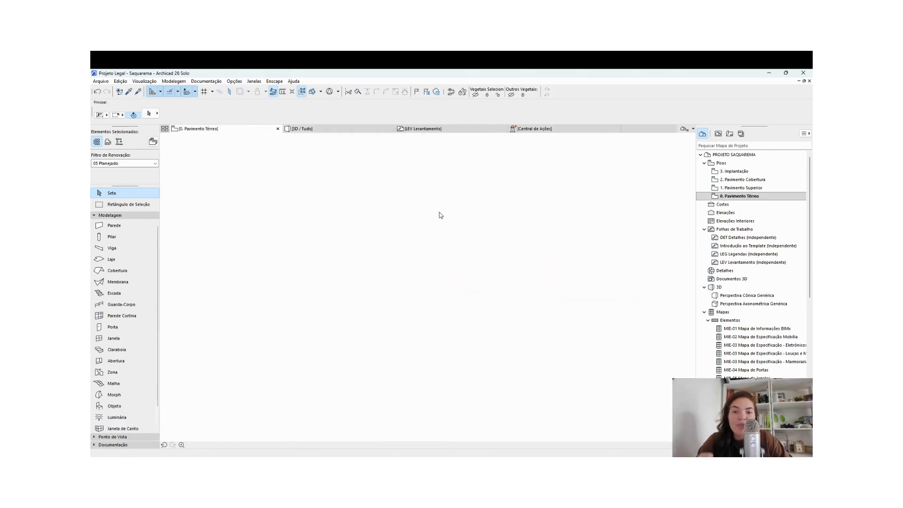
{"action": "scroll", "coordinate": [587, 218], "scroll_direction": "down", "scroll_amount": 6}
{"action": "middle_click_drag", "start_coordinate": [522, 276], "coordinate": [471, 231]}
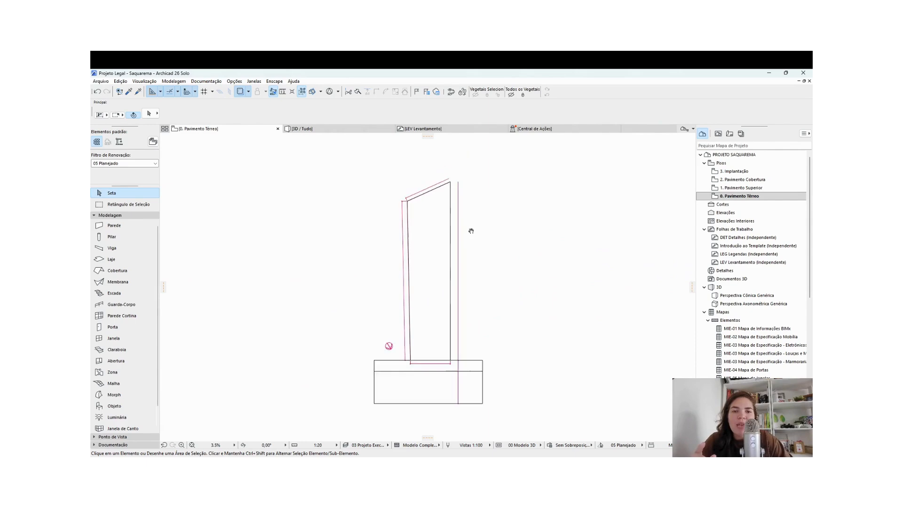
{"action": "scroll", "coordinate": [452, 227], "scroll_direction": "up", "scroll_amount": 5}
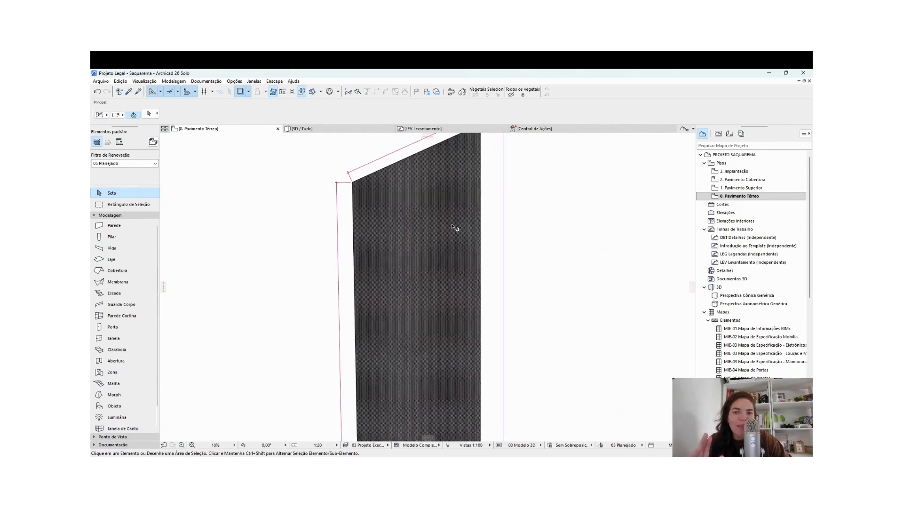
{"action": "scroll", "coordinate": [453, 228], "scroll_direction": "down", "scroll_amount": 3}
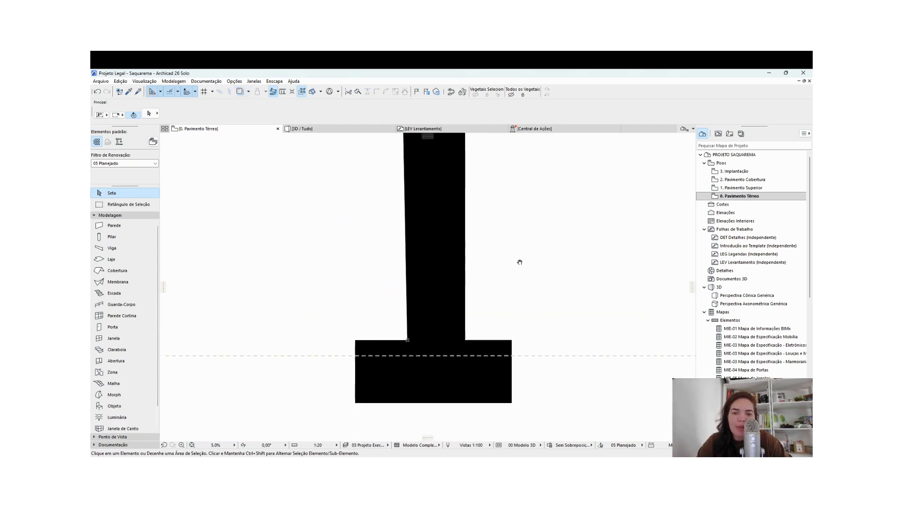
{"action": "scroll", "coordinate": [418, 404], "scroll_direction": "up", "scroll_amount": 4}
{"action": "scroll", "coordinate": [470, 302], "scroll_direction": "down", "scroll_amount": 2}
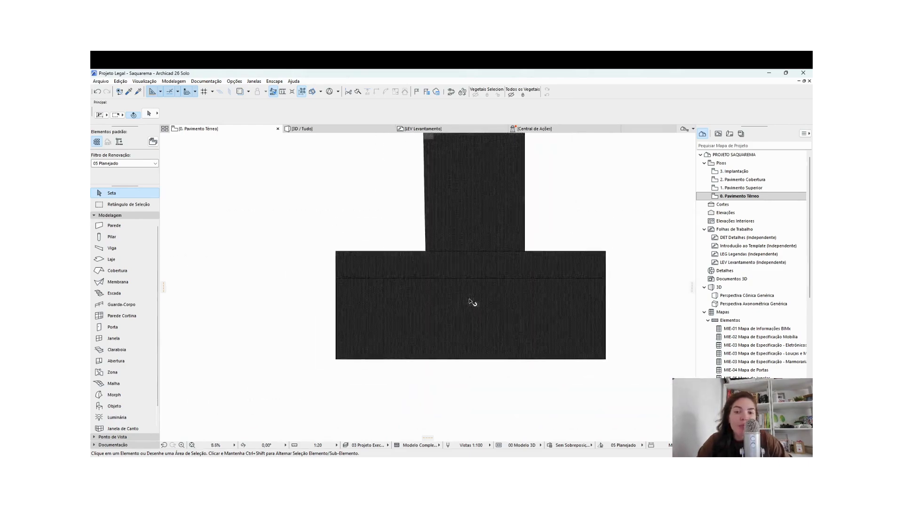
Set the ground floor plan's scale to 1:100 and check the terrain hatching
{"action": "left_click", "coordinate": [328, 449]}
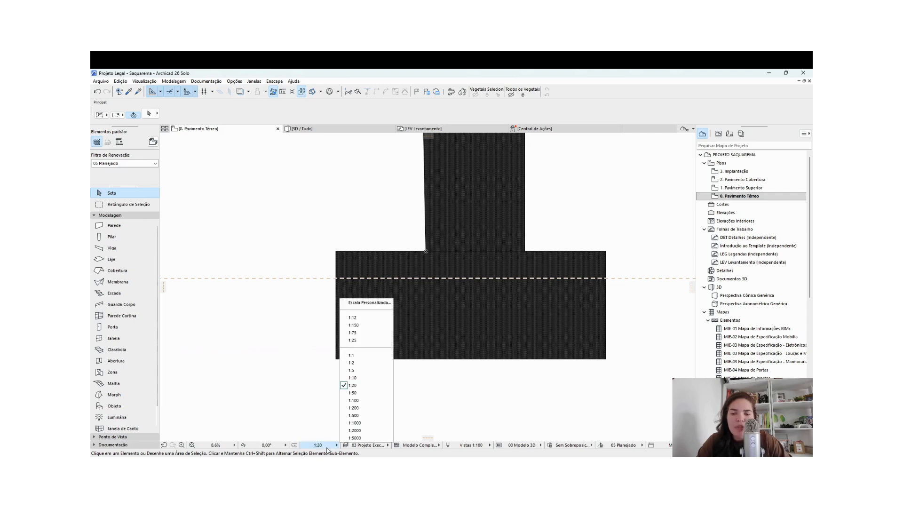
{"action": "left_click", "coordinate": [368, 400]}
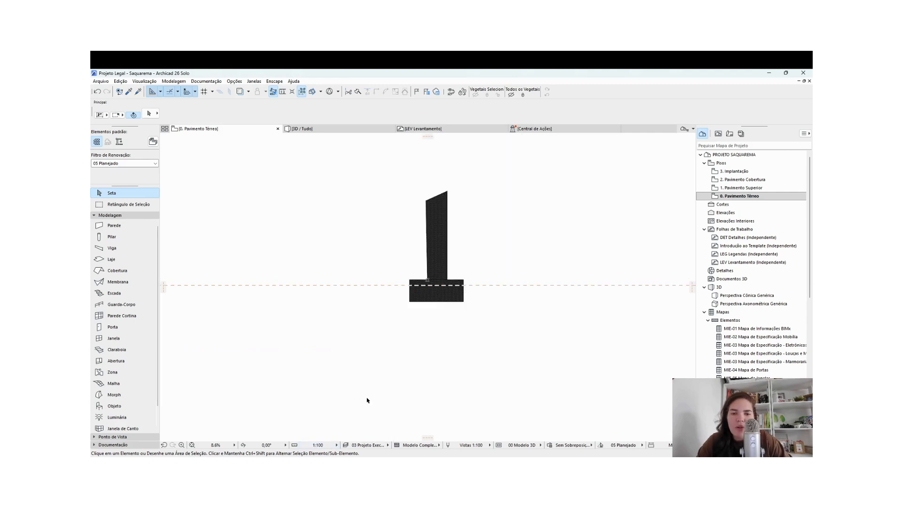
{"action": "scroll", "coordinate": [454, 308], "scroll_direction": "up", "scroll_amount": 8}
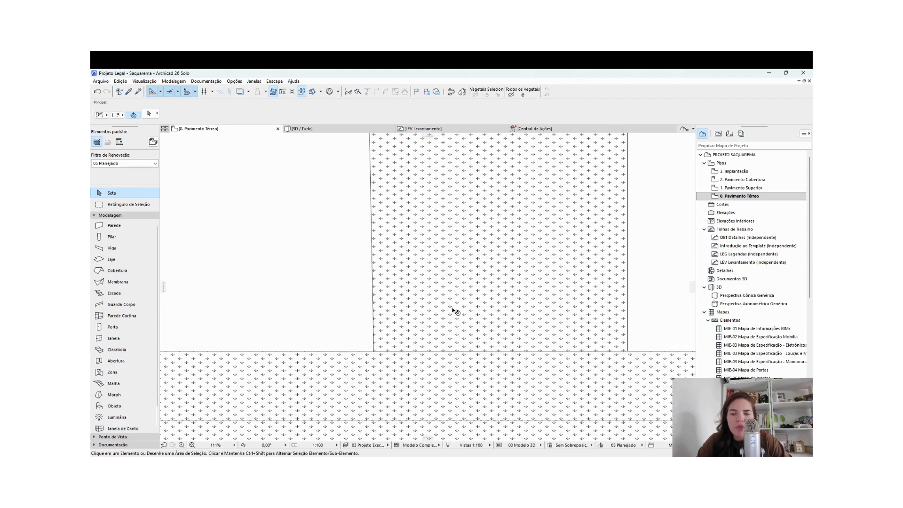
{"action": "scroll", "coordinate": [438, 265], "scroll_direction": "down", "scroll_amount": 3}
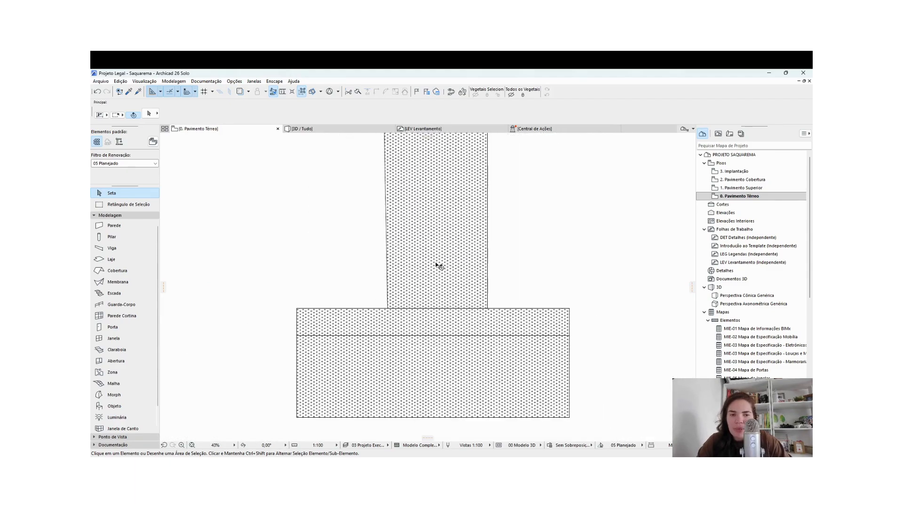
{"action": "scroll", "coordinate": [436, 264], "scroll_direction": "down", "scroll_amount": 2}
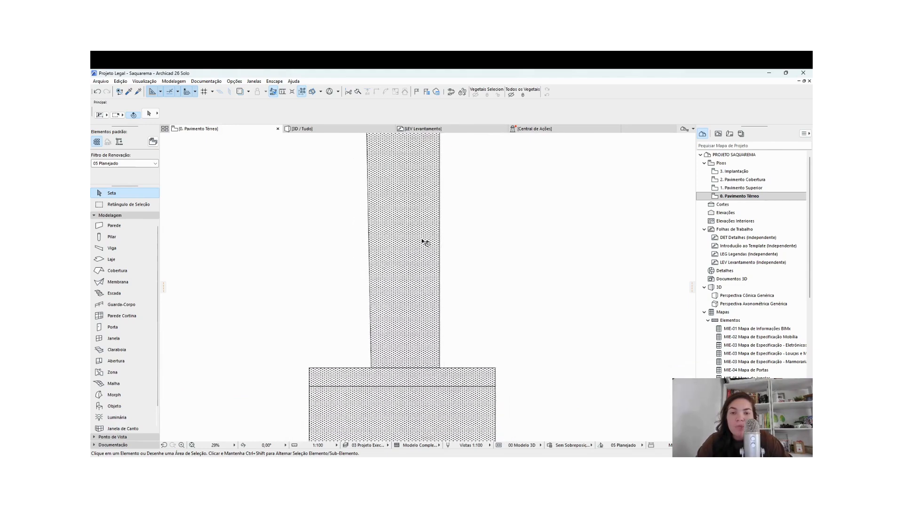
{"action": "scroll", "coordinate": [425, 242], "scroll_direction": "down", "scroll_amount": 2}
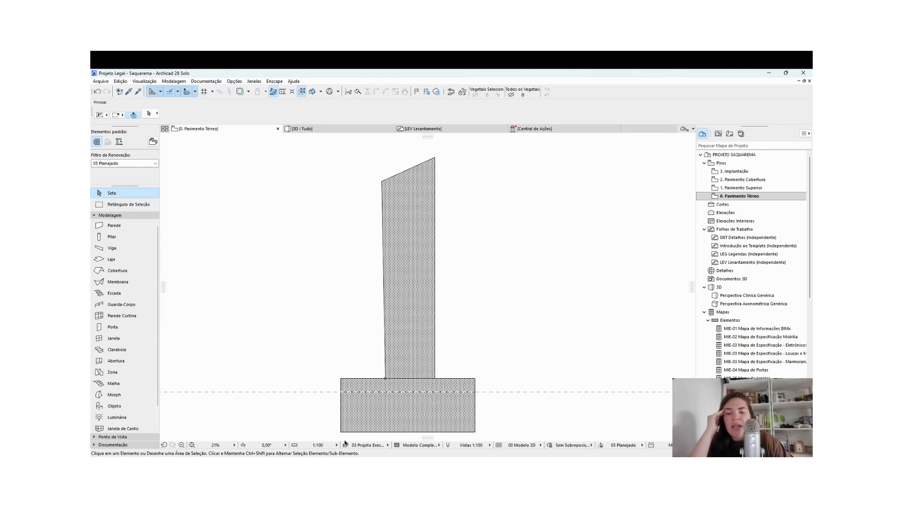
Set the ground floor plan's scale to 1:500 and enlarge the terrain on screen
{"action": "left_click", "coordinate": [329, 445]}
{"action": "left_click", "coordinate": [364, 416]}
{"action": "scroll", "coordinate": [438, 301], "scroll_direction": "up", "scroll_amount": 6}
{"action": "scroll", "coordinate": [443, 361], "scroll_direction": "up", "scroll_amount": 1}
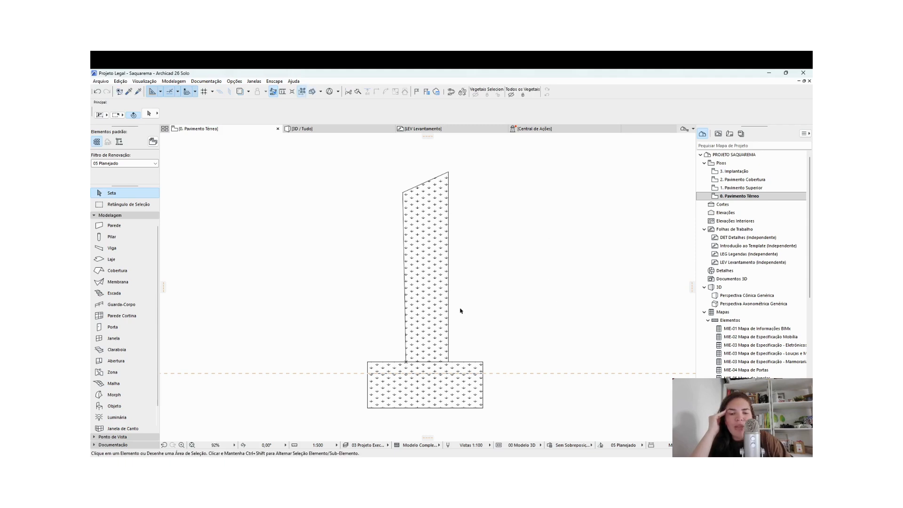
Create a folder named Projeto Legal in the view map and move it to the top level above the Levantamento folder
{"action": "left_click", "coordinate": [718, 136]}
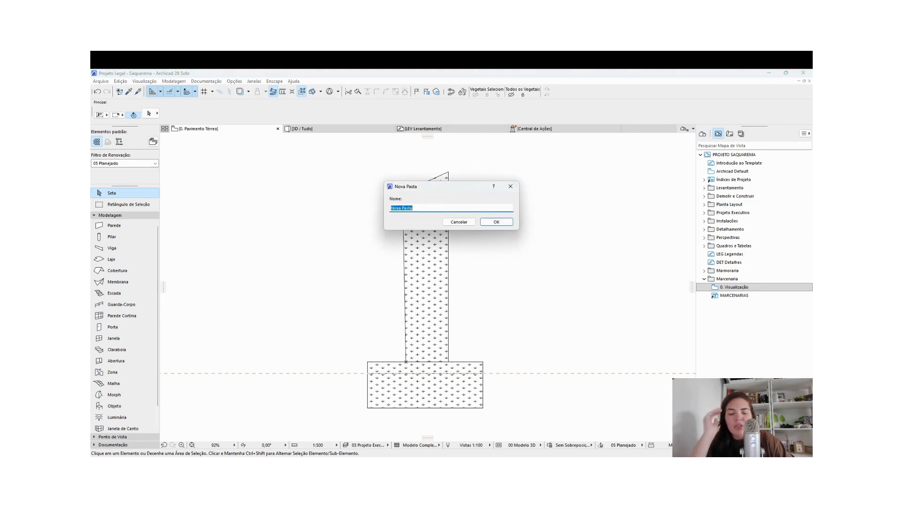
{"action": "type", "text": "projeto"}
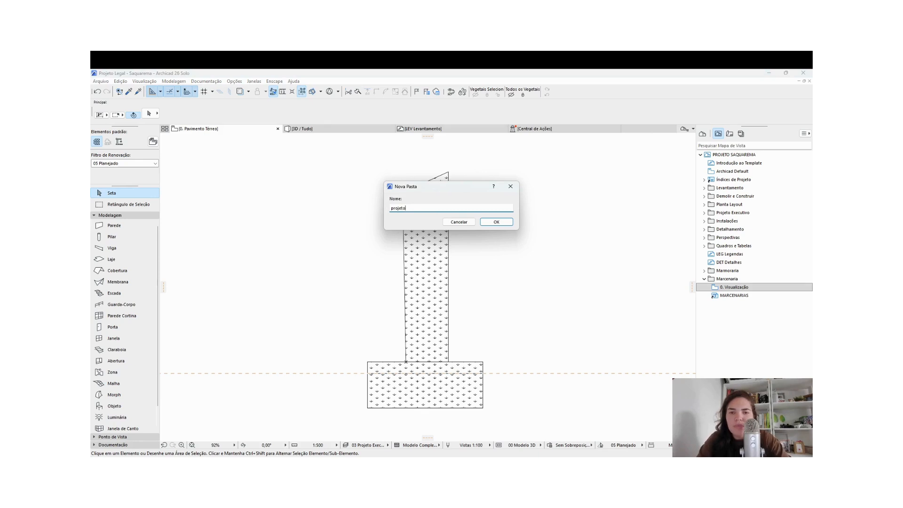
{"action": "key", "text": "BackSpace"}
{"action": "key", "text": "BackSpace"}
{"action": "key", "text": "BackSpace"}
{"action": "key", "text": "BackSpace"}
{"action": "key", "text": "BackSpace"}
{"action": "type", "text": "Projeto Lega"}
{"action": "key", "text": "Return"}
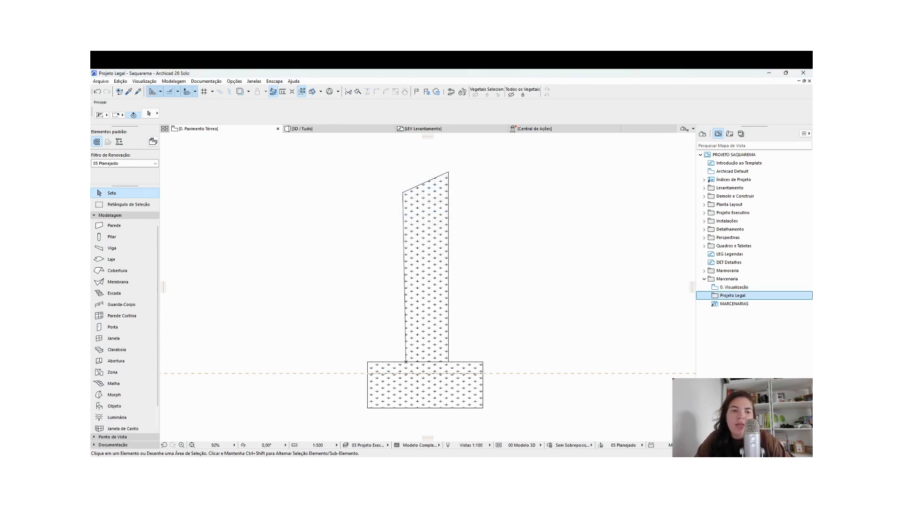
{"action": "left_click_drag", "start_coordinate": [734, 296], "coordinate": [704, 188]}
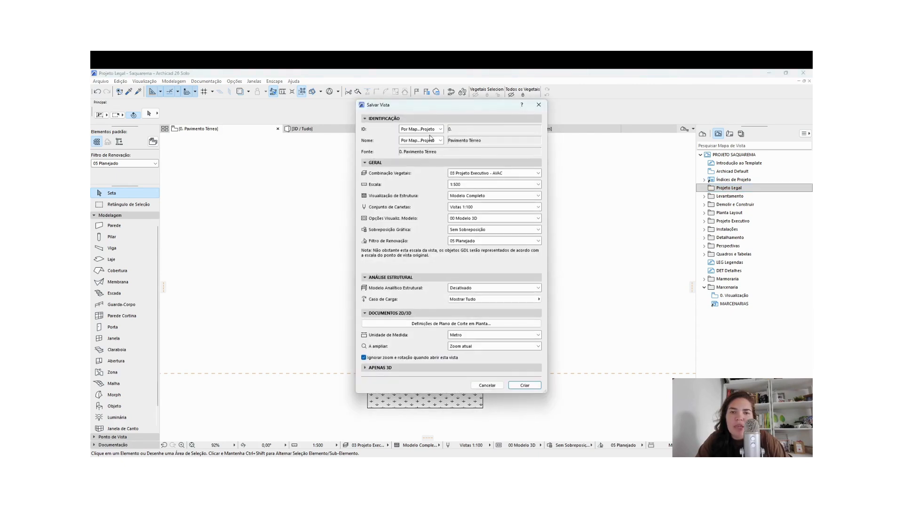
Give the new view a custom name type, the 01 Levantamento layer combination and the Vistas 1:200 pen set
{"action": "left_click", "coordinate": [440, 141]}
{"action": "left_click", "coordinate": [430, 154]}
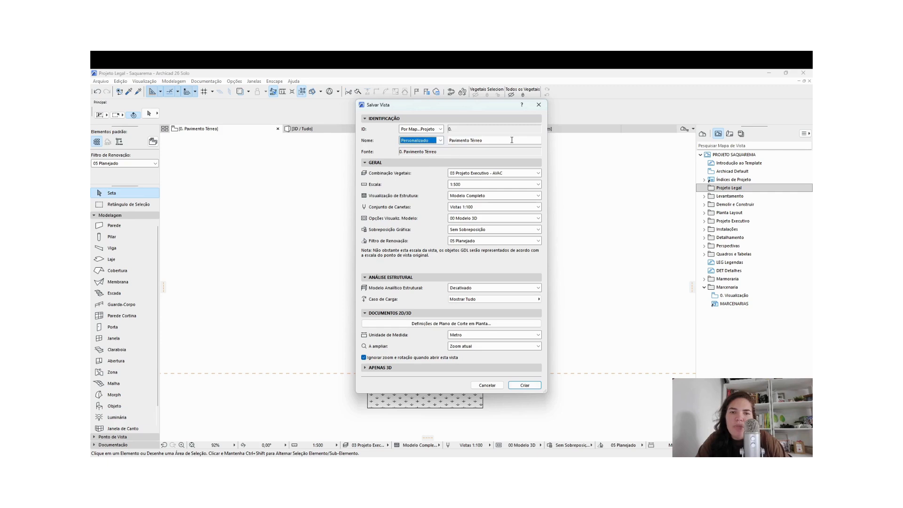
{"action": "left_click", "coordinate": [478, 176]}
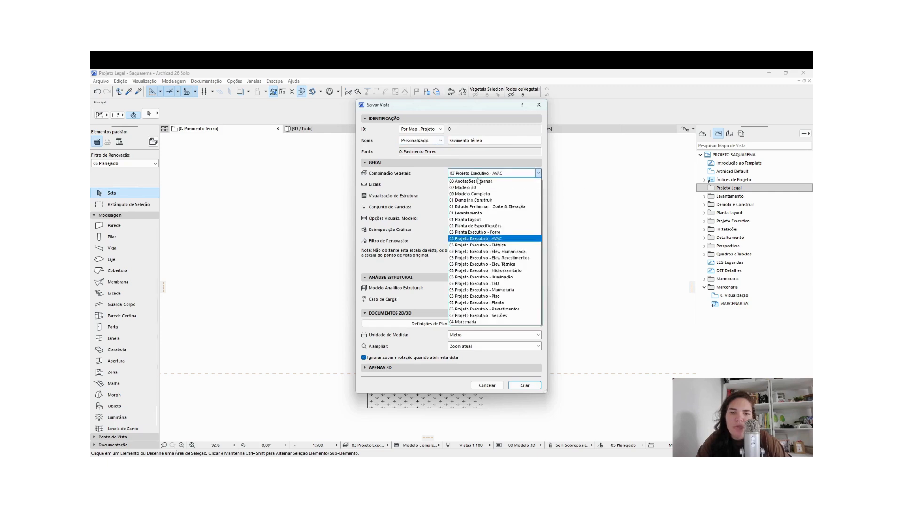
{"action": "left_click", "coordinate": [480, 214]}
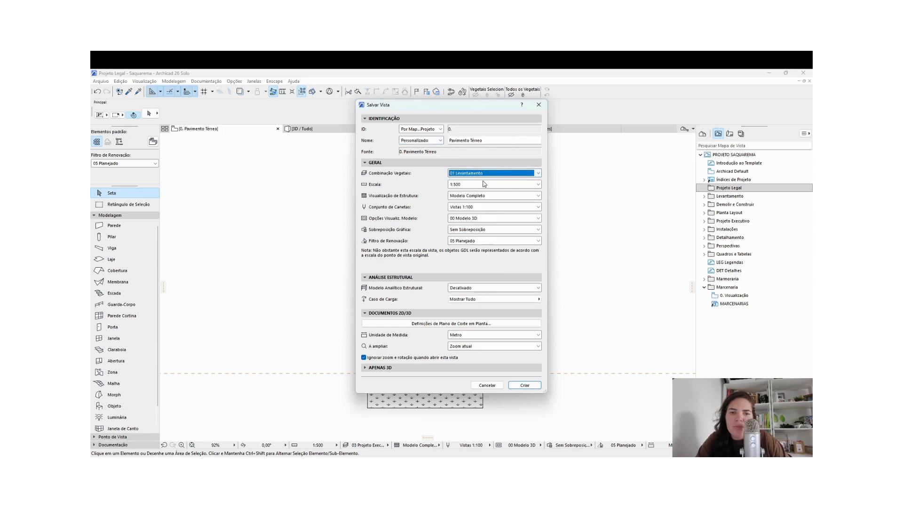
{"action": "left_click", "coordinate": [471, 208]}
{"action": "left_click", "coordinate": [467, 247]}
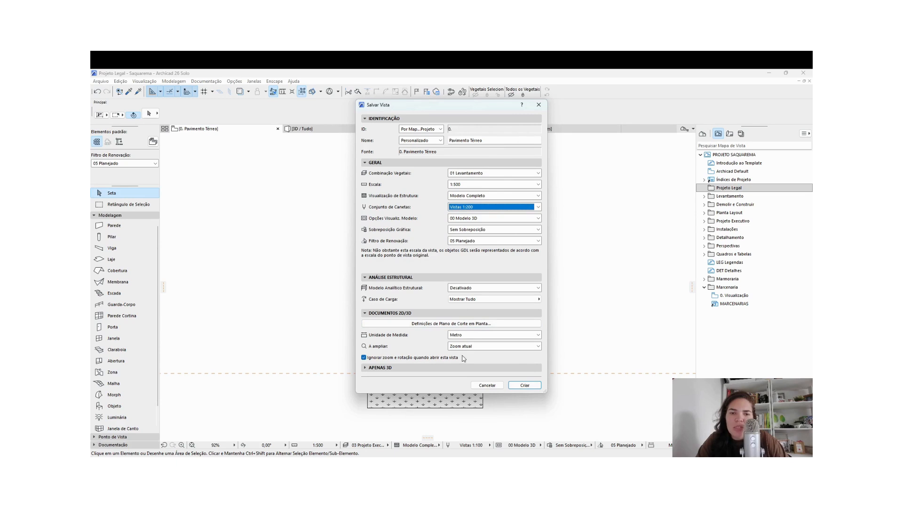
Name the view Implantação Teste and create it in the Projeto Legal folder
{"action": "triple_click", "coordinate": [493, 141]}
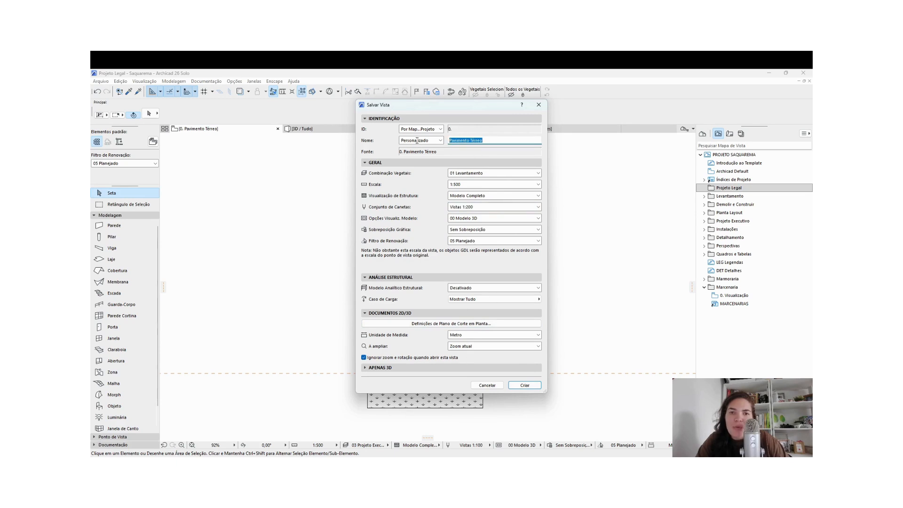
{"action": "type", "text": "Implant"}
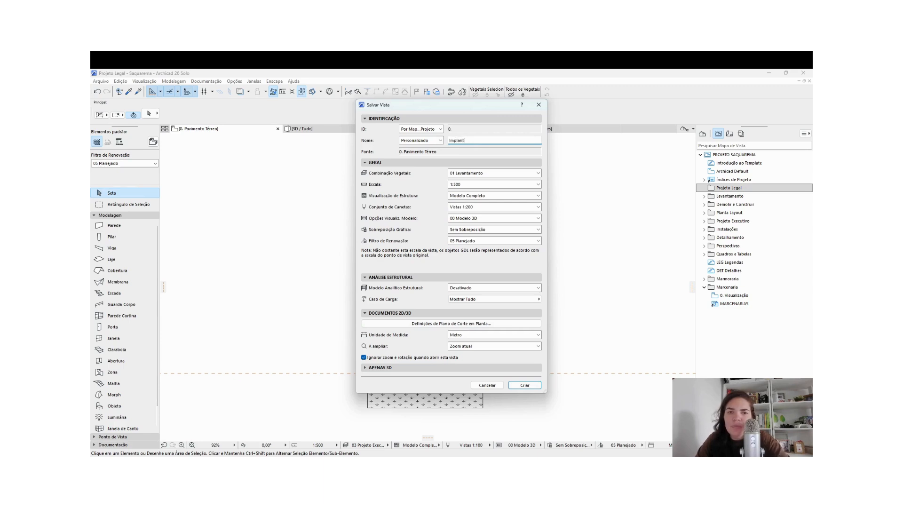
{"action": "type", "text": "ação Teste"}
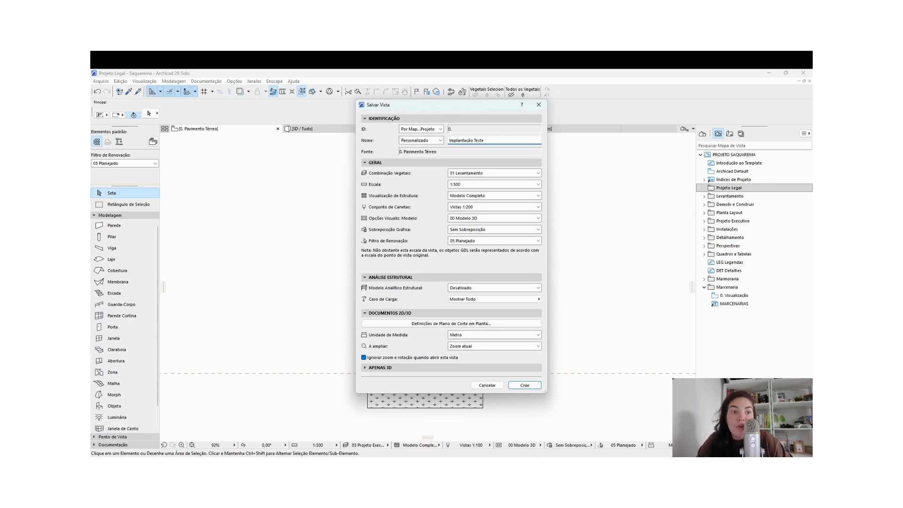
{"action": "key", "text": "Return"}
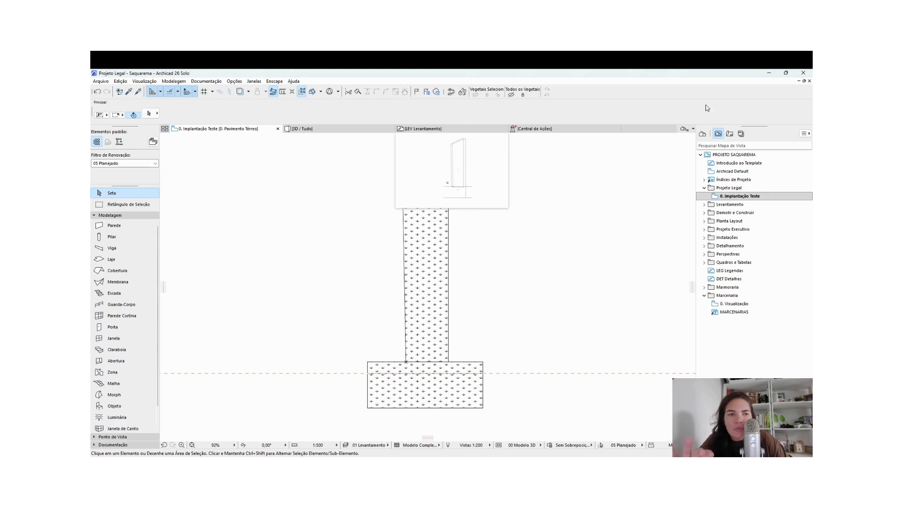
Create a Projeto Legal subset without an added prefix in the layout book and move it above PROJETO EXECUTIVO
{"action": "left_click", "coordinate": [734, 136]}
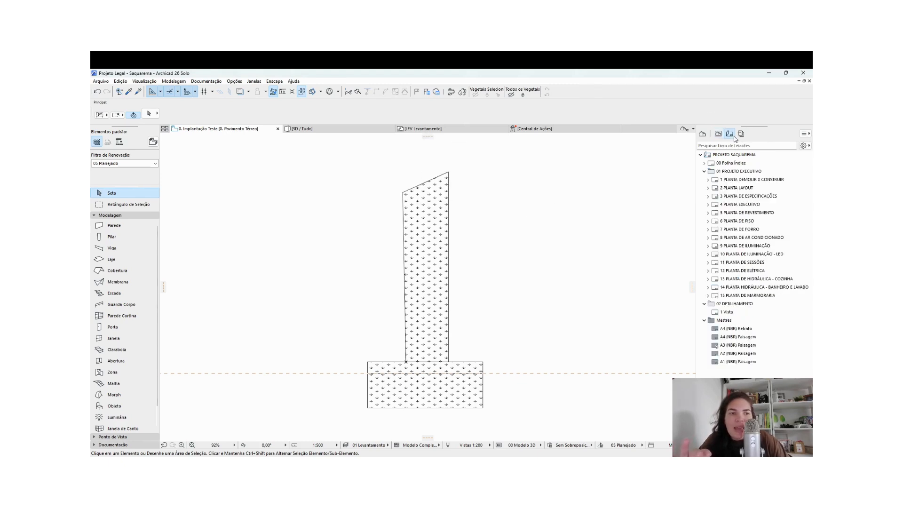
{"action": "double_click", "coordinate": [711, 173]}
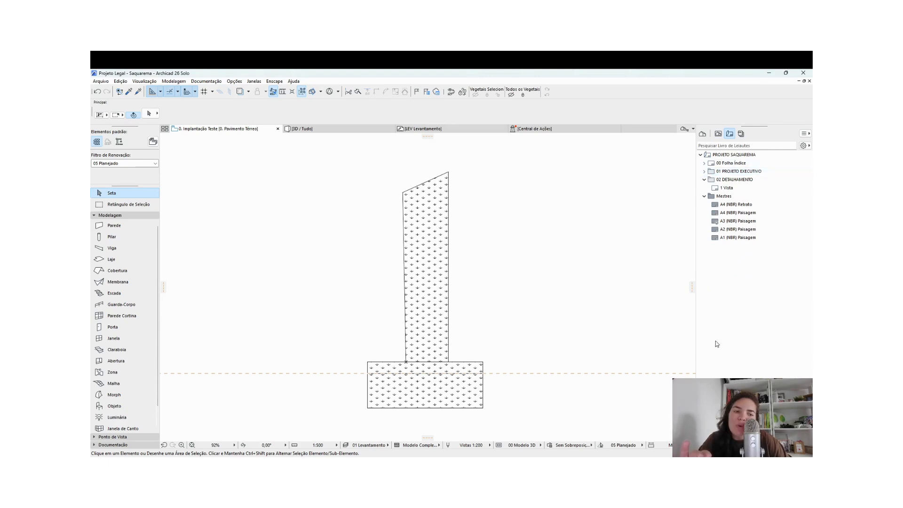
{"action": "left_click", "coordinate": [737, 156]}
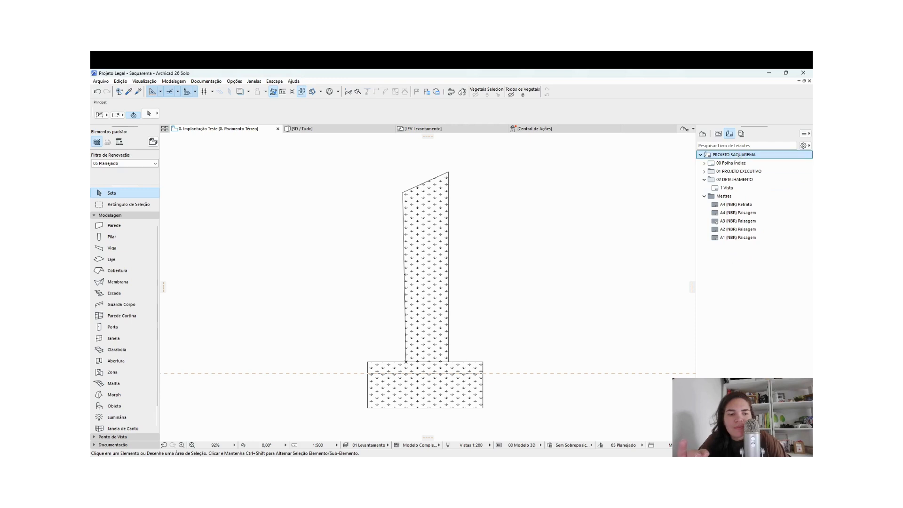
{"action": "type", "text": "Pr"}
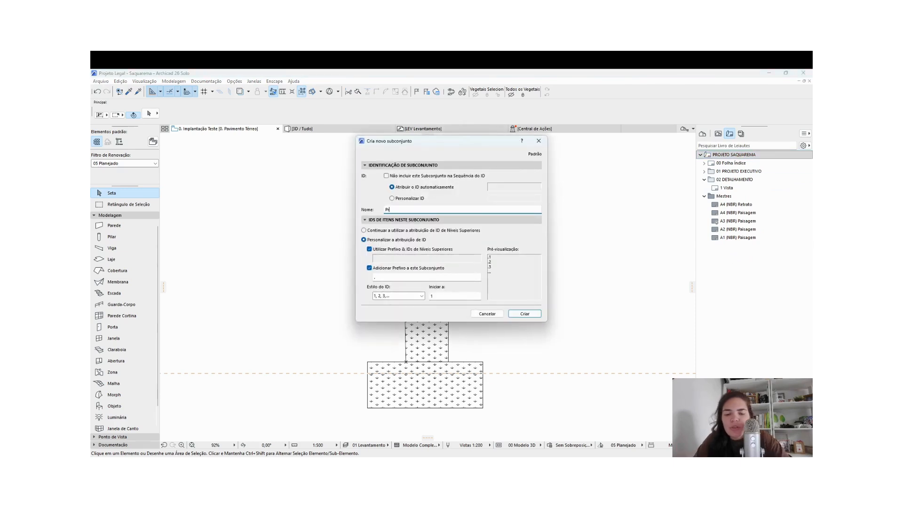
{"action": "type", "text": "ojeto Legal"}
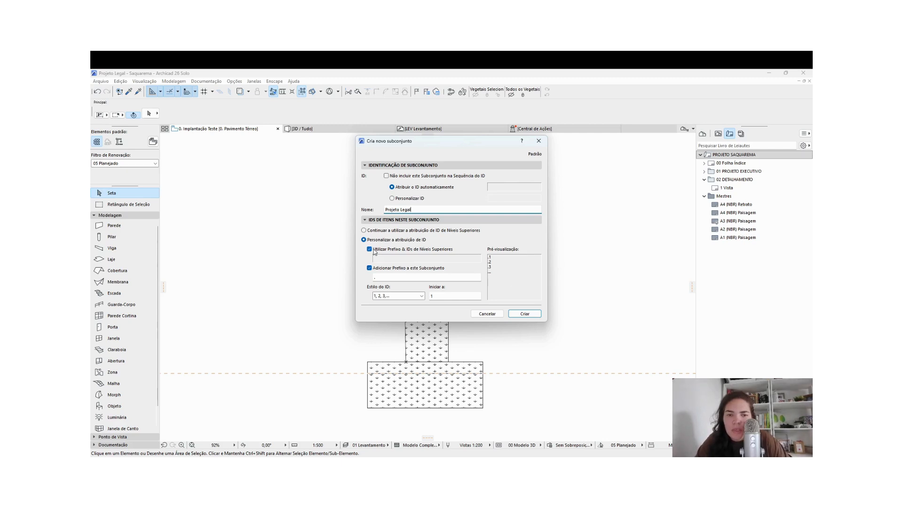
{"action": "left_click", "coordinate": [369, 268]}
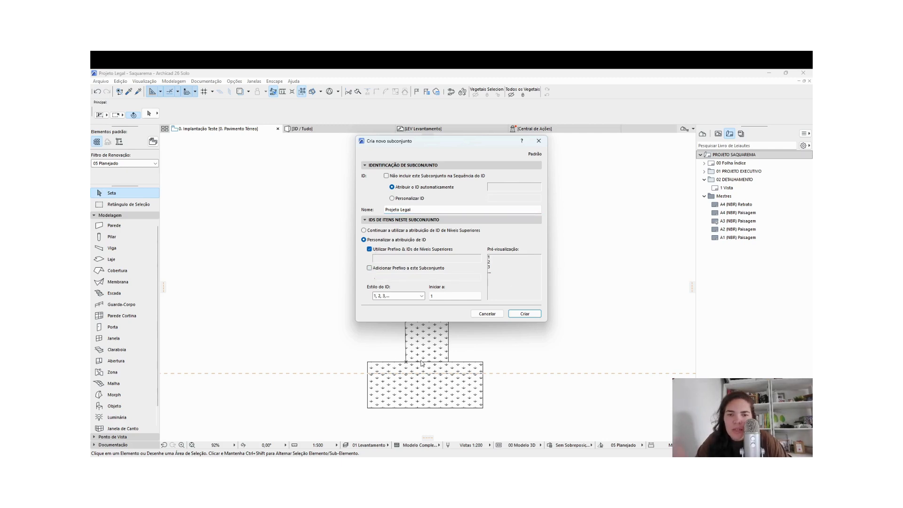
{"action": "left_click", "coordinate": [519, 313]}
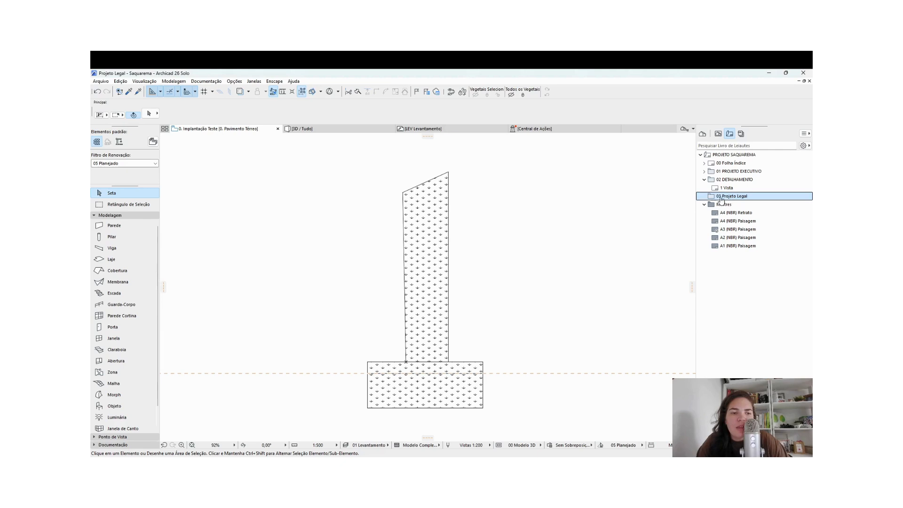
{"action": "left_click_drag", "start_coordinate": [721, 200], "coordinate": [744, 173]}
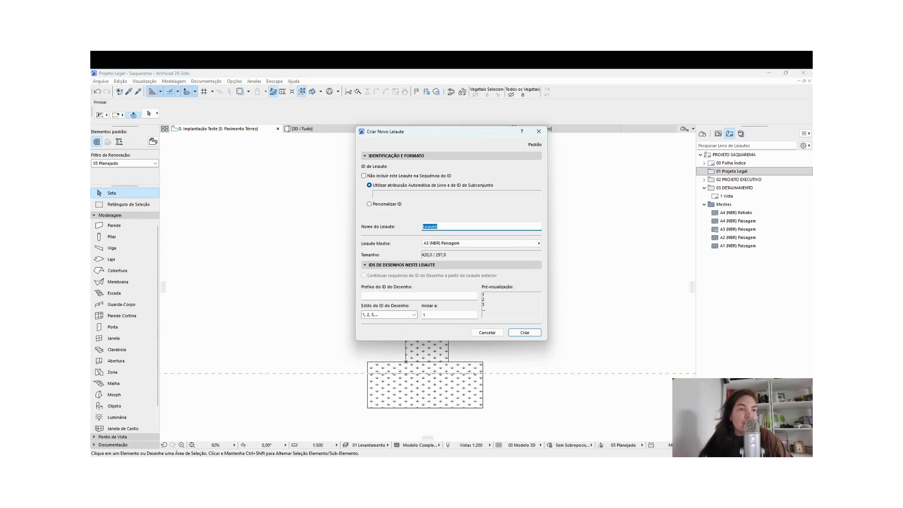
Create a layout named Primeira Prancha in the Projeto Legal subset with the A2 (NBR) Paisagem master
{"action": "left_click", "coordinate": [460, 243]}
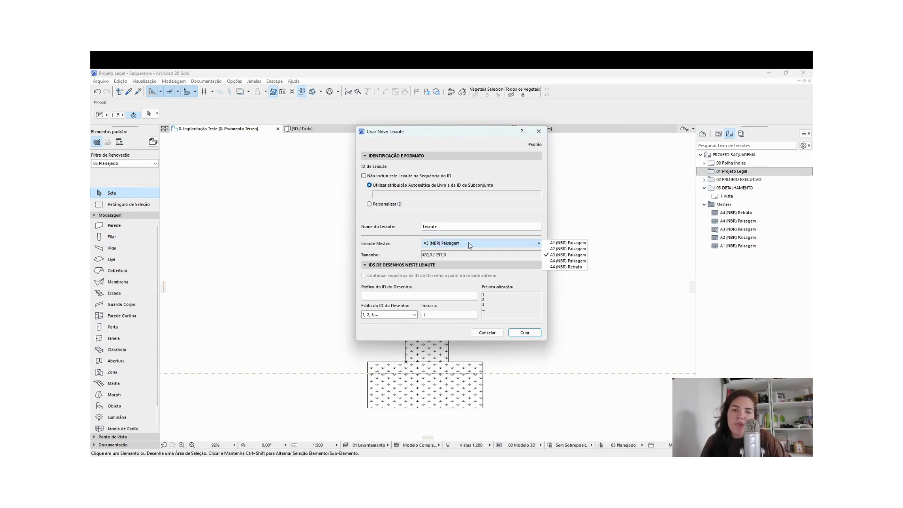
{"action": "left_click", "coordinate": [547, 251]}
{"action": "double_click", "coordinate": [463, 226]}
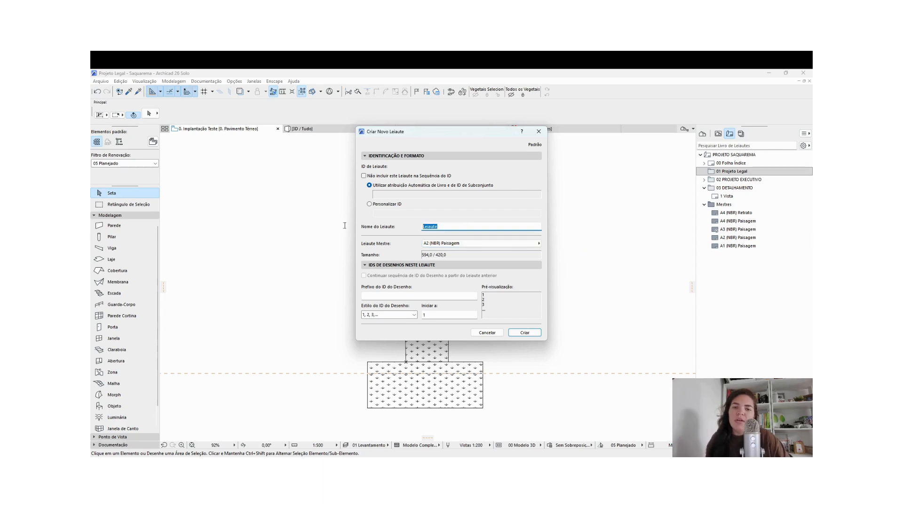
{"action": "type", "text": "Primeir"}
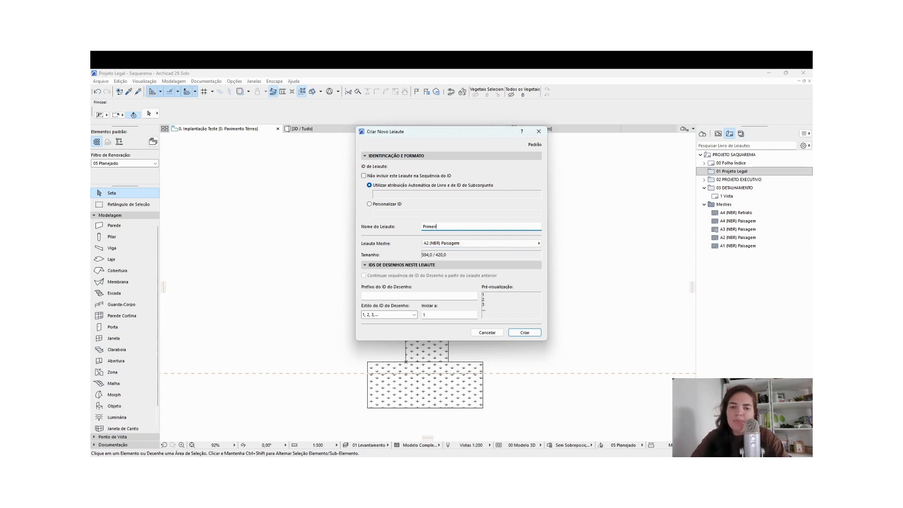
{"action": "type", "text": "a Prancha"}
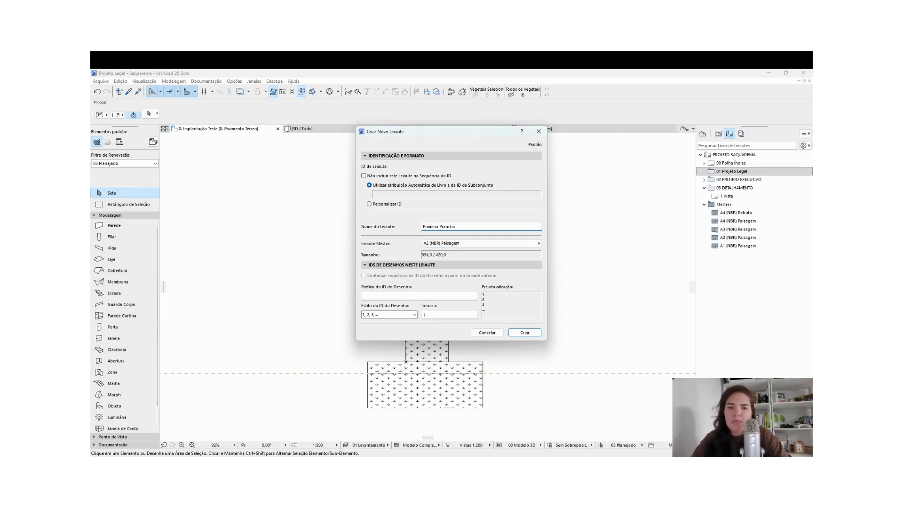
{"action": "key", "text": "Return"}
{"action": "middle_click_drag", "start_coordinate": [331, 344], "coordinate": [394, 301]}
{"action": "scroll", "coordinate": [398, 285], "scroll_direction": "up", "scroll_amount": 2}
{"action": "scroll", "coordinate": [400, 284], "scroll_direction": "down", "scroll_amount": 1}
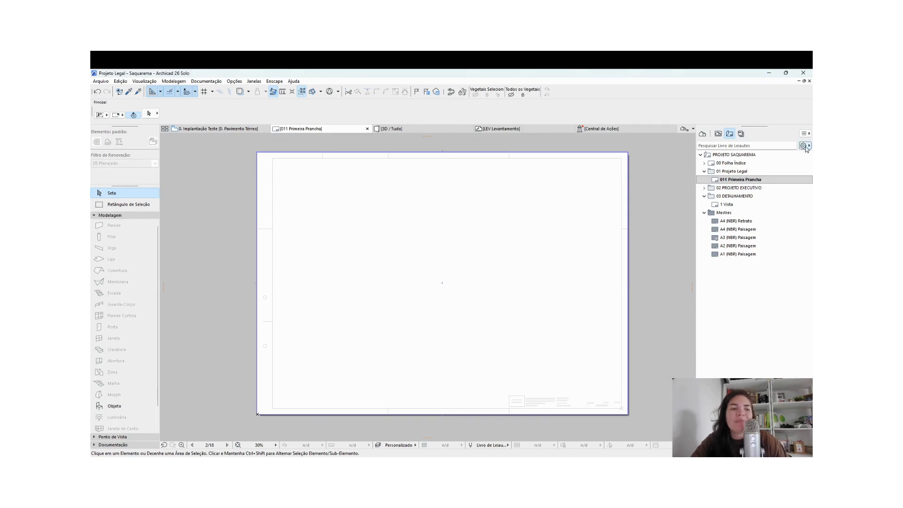
Place the Implantação Teste view on the Primeira Prancha layout and crop both sides of its frame close to the terrain
{"action": "left_click", "coordinate": [718, 134]}
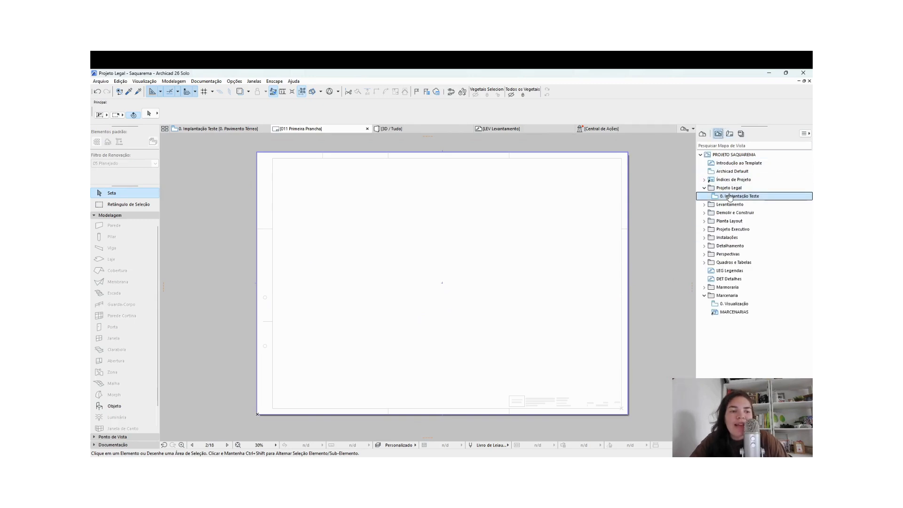
{"action": "mouse_move", "coordinate": [730, 197]}
{"action": "left_mouse_down"}
{"action": "mouse_move", "coordinate": [739, 198]}
{"action": "mouse_move", "coordinate": [375, 221]}
{"action": "mouse_move", "coordinate": [359, 283]}
{"action": "left_mouse_up"}
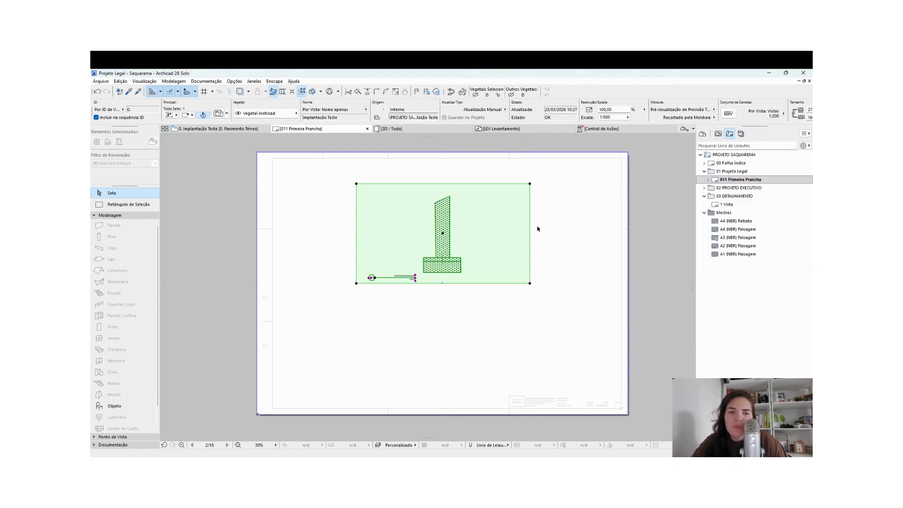
{"action": "left_click", "coordinate": [531, 234]}
{"action": "left_click", "coordinate": [466, 245]}
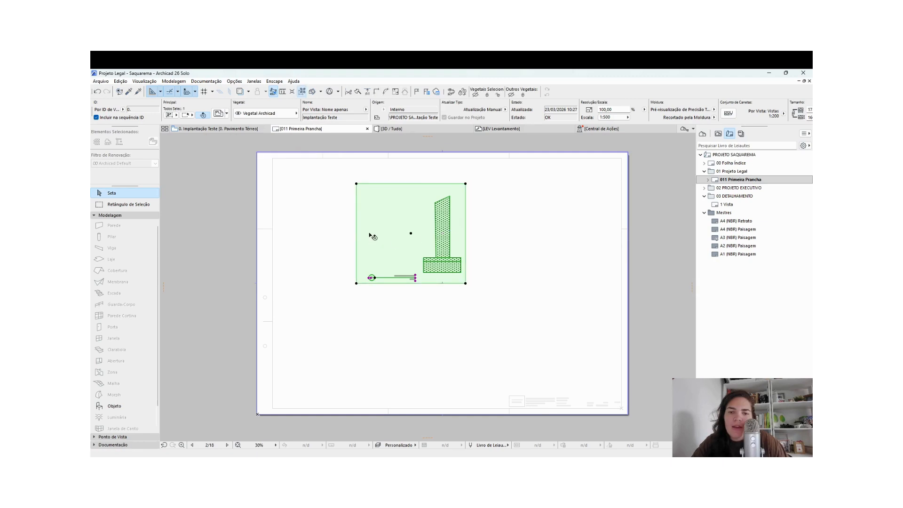
{"action": "left_click", "coordinate": [356, 233]}
{"action": "left_click", "coordinate": [419, 243]}
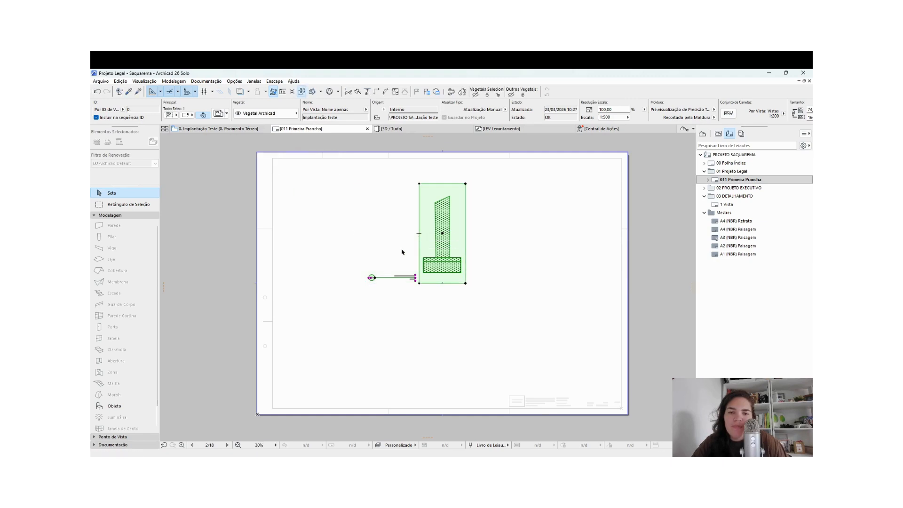
Align the drawing title beneath the terrain and move the whole drawing to the upper-left area of the sheet
{"action": "left_click", "coordinate": [372, 277]}
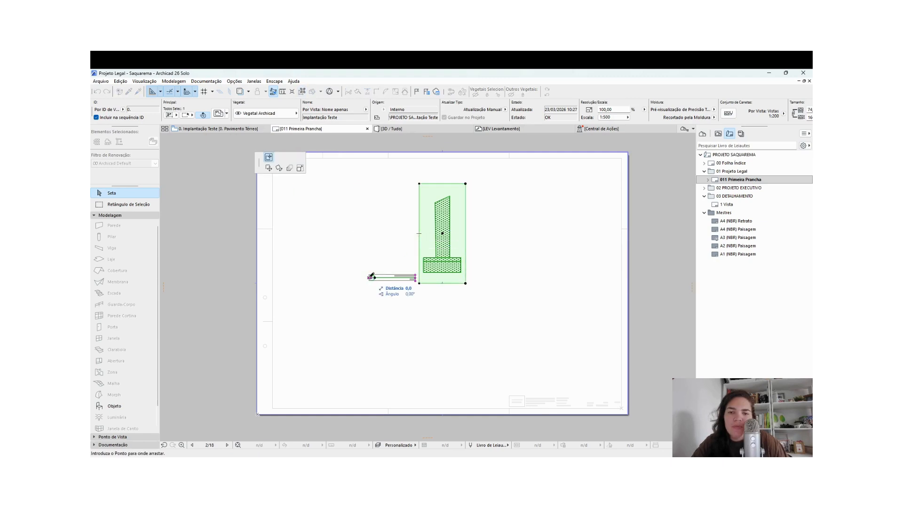
{"action": "left_click", "coordinate": [420, 277]}
{"action": "left_click", "coordinate": [444, 245]}
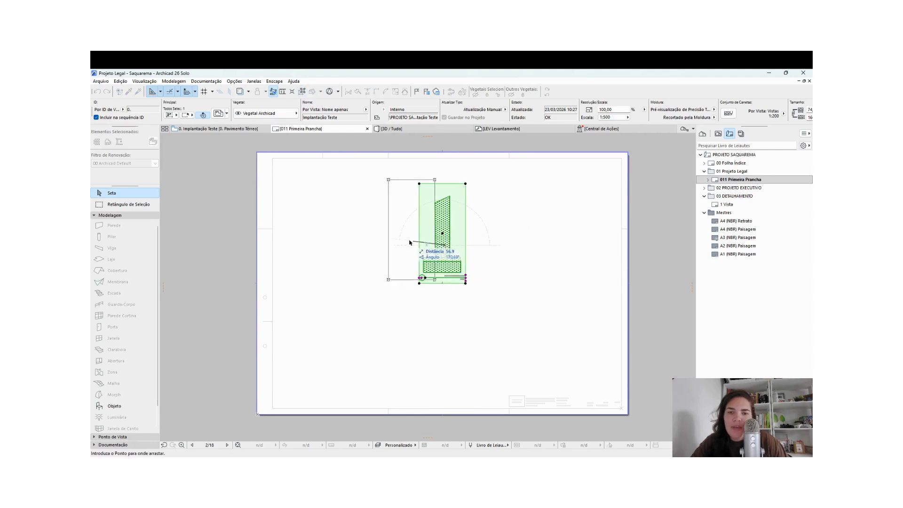
{"action": "left_click", "coordinate": [314, 232]}
{"action": "left_click", "coordinate": [441, 240]}
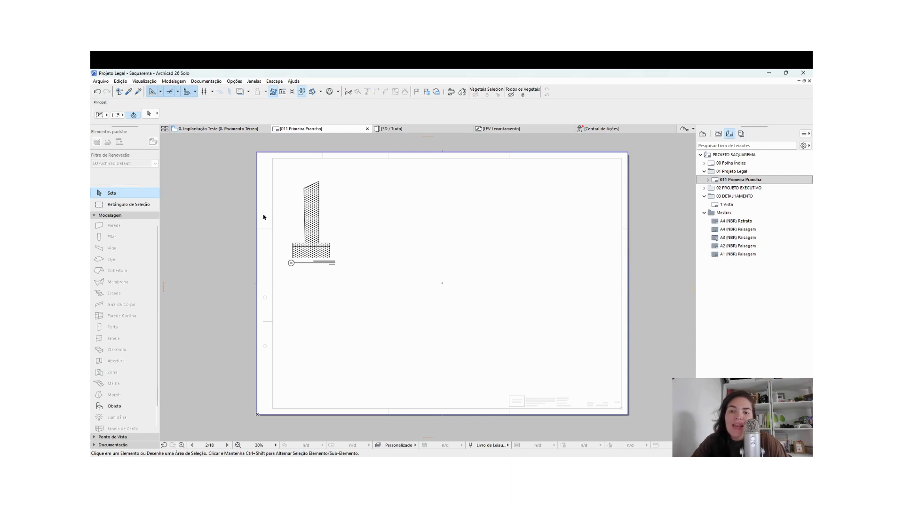
Place a copy of the Implantação Teste drawing horizontally to the right of the original on the sheet
{"action": "left_click", "coordinate": [312, 216]}
{"action": "key", "text": "ctrl+d"}
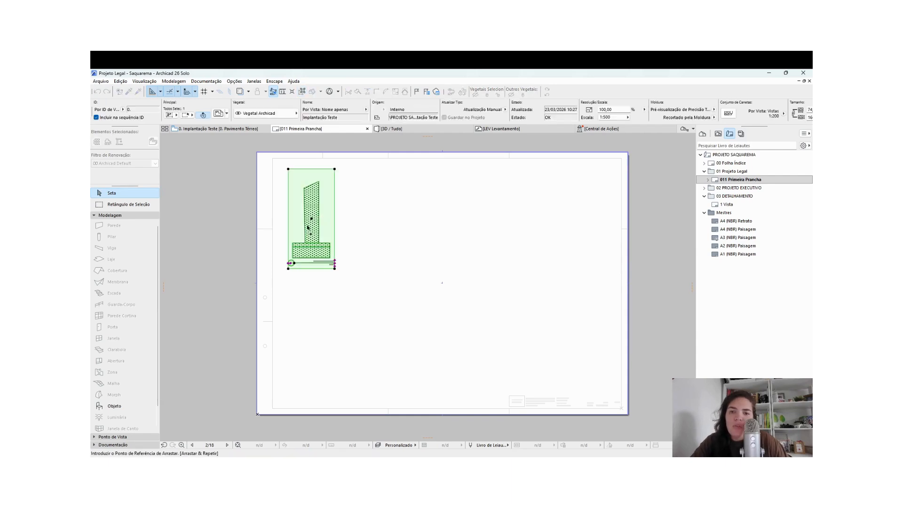
{"action": "left_click", "coordinate": [311, 219]}
{"action": "left_click", "coordinate": [390, 219]}
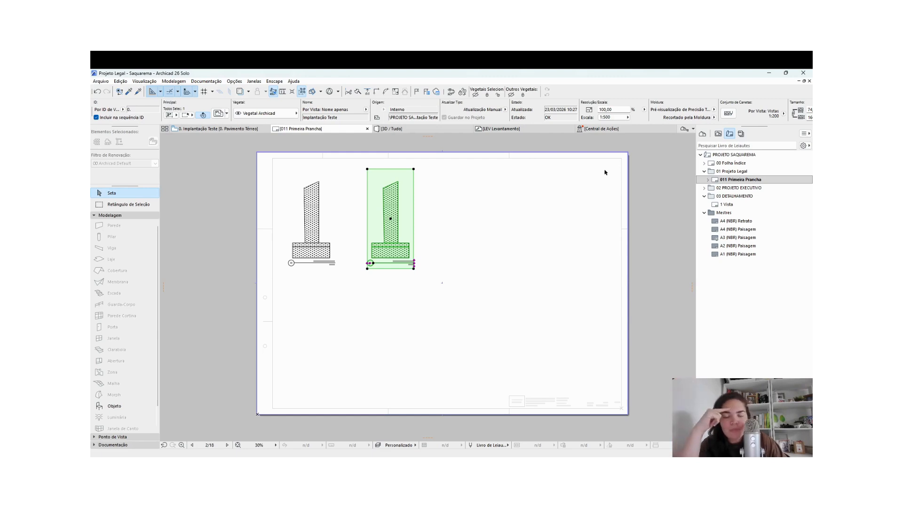
Crop all four sides of the copied drawing's frame so that it encloses only the tall, narrow lot
{"action": "left_click", "coordinate": [386, 269]}
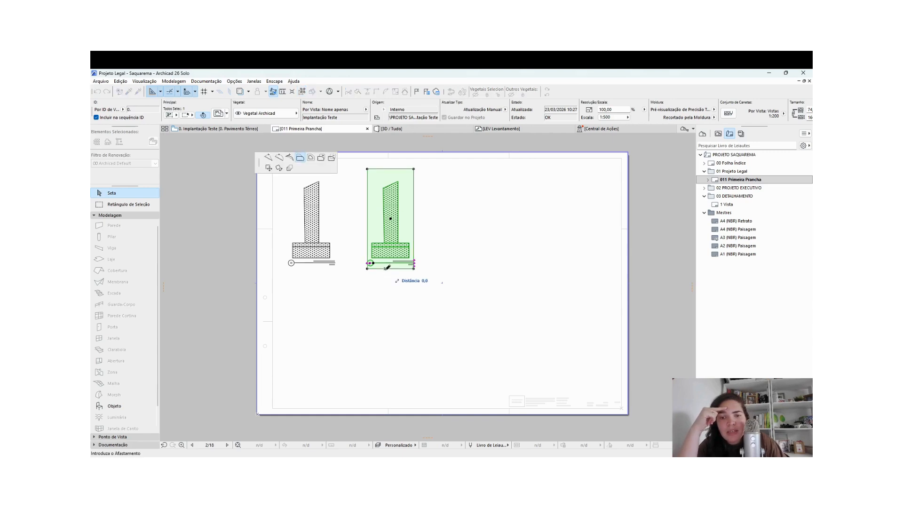
{"action": "left_click", "coordinate": [393, 244]}
{"action": "left_click", "coordinate": [400, 169]}
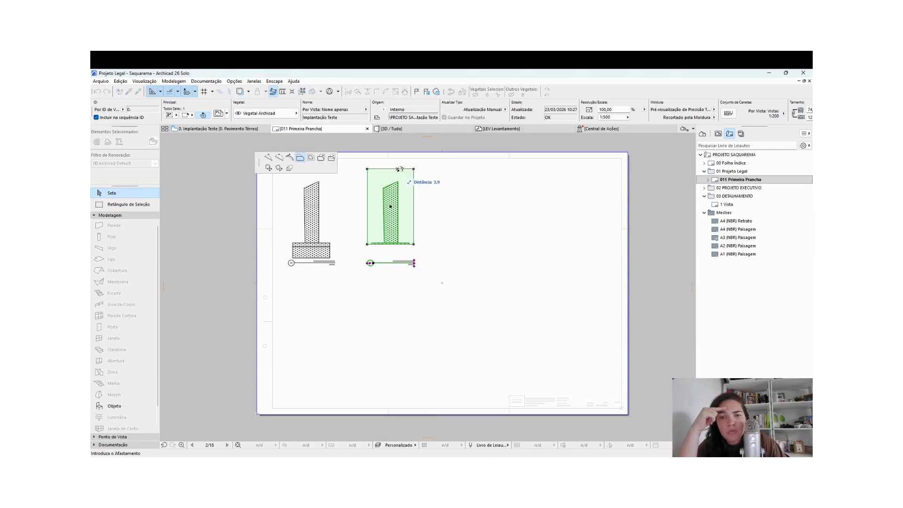
{"action": "left_click", "coordinate": [423, 180]}
{"action": "left_click", "coordinate": [414, 202]}
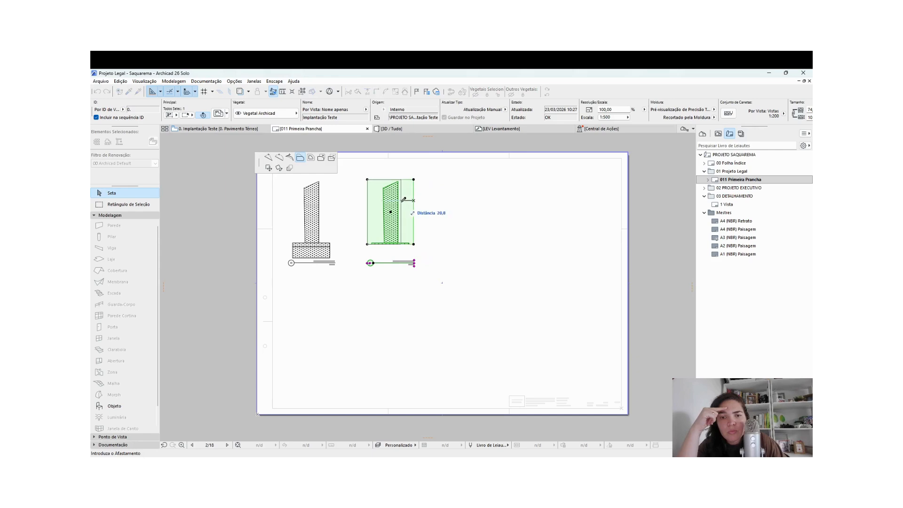
{"action": "left_click", "coordinate": [401, 210]}
{"action": "left_click", "coordinate": [368, 202]}
{"action": "left_click", "coordinate": [381, 208]}
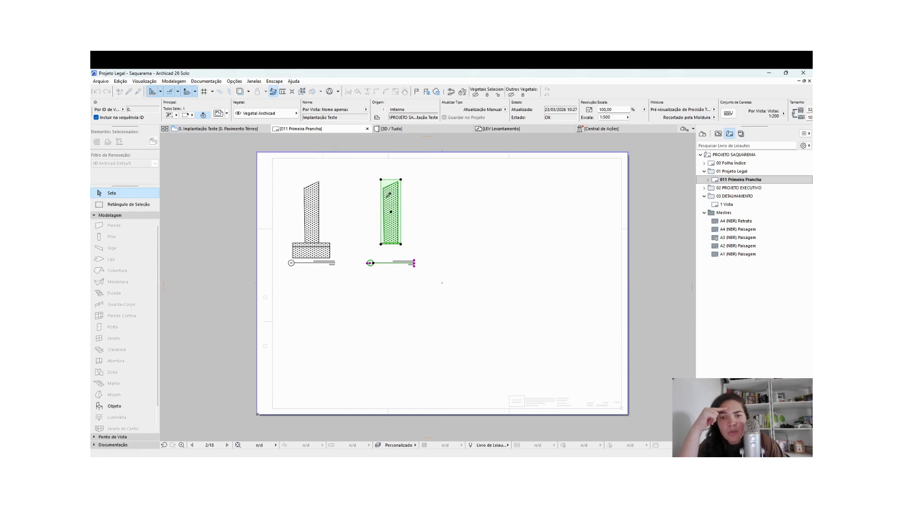
Set the copied lot drawing's scale to 1:100 and move it down over the A2 sheet
{"action": "left_click", "coordinate": [617, 117]}
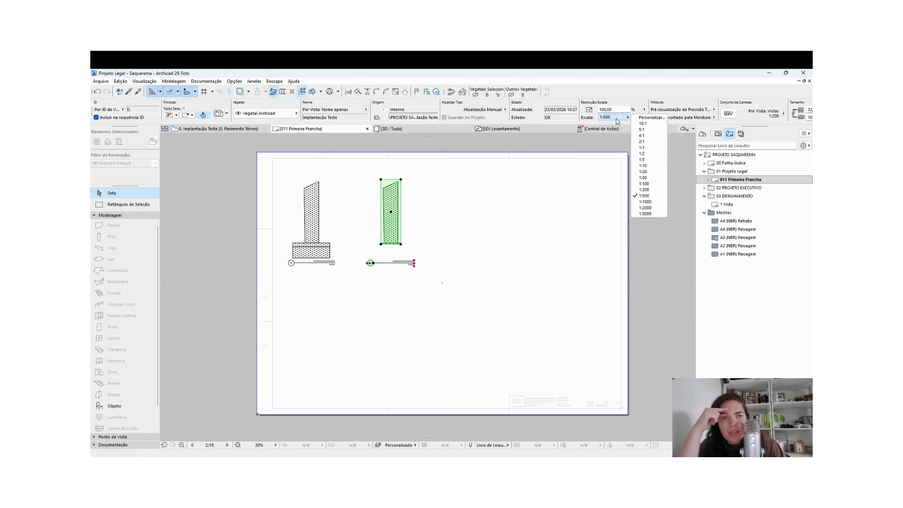
{"action": "left_click", "coordinate": [644, 183]}
{"action": "scroll", "coordinate": [449, 193], "scroll_direction": "down", "scroll_amount": 5}
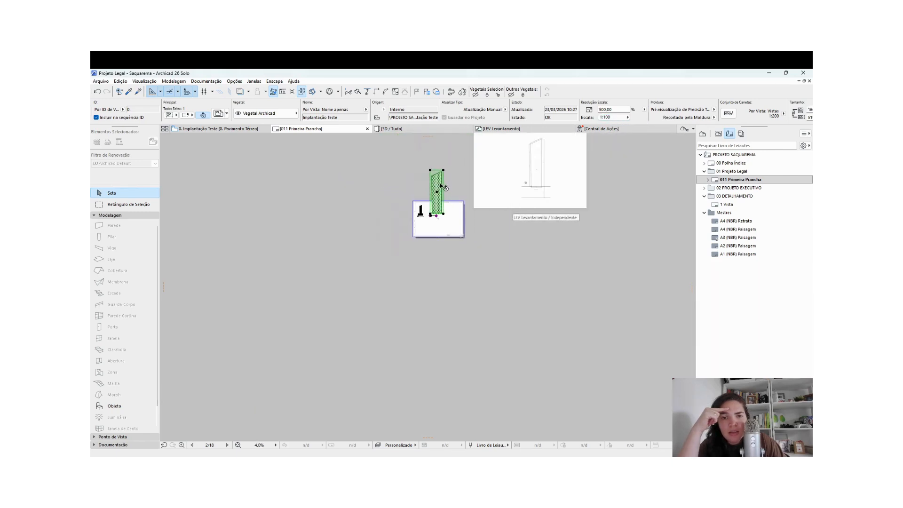
{"action": "left_click_drag", "start_coordinate": [438, 181], "coordinate": [437, 214]}
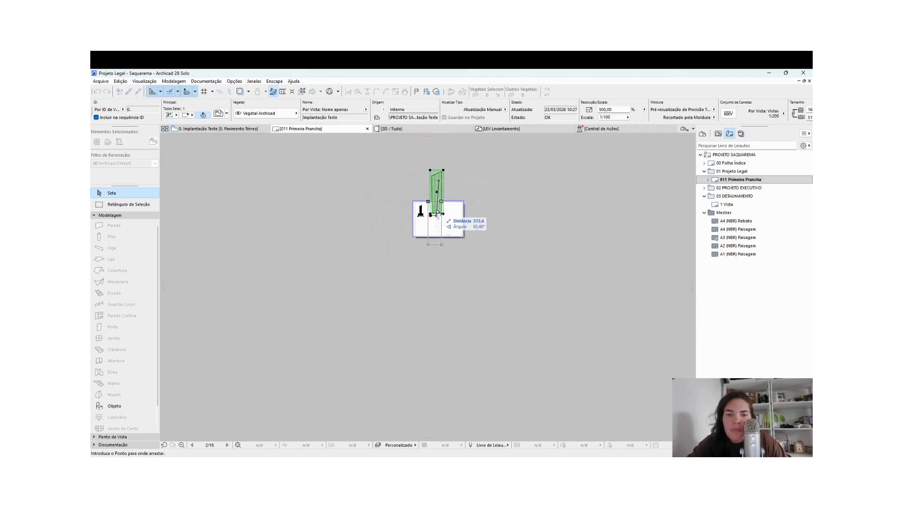
{"action": "scroll", "coordinate": [437, 214], "scroll_direction": "up", "scroll_amount": 3}
{"action": "left_click", "coordinate": [434, 201]}
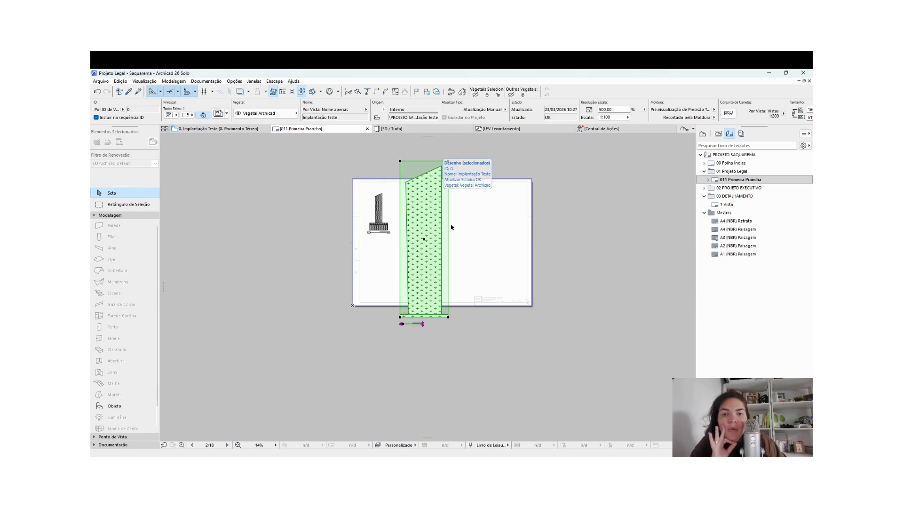
{"action": "left_click", "coordinate": [409, 306]}
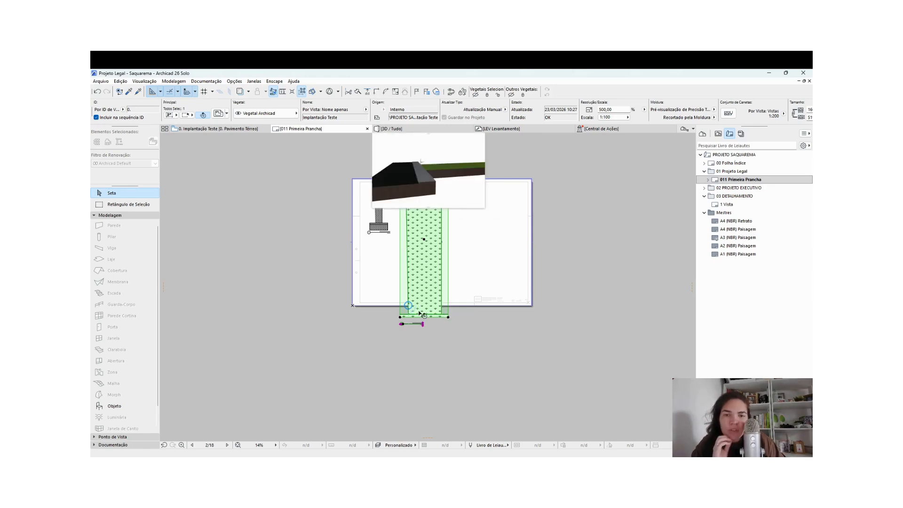
Change the layout's sheet size to A1 and move the copied drawing inside the sheet, just right of the original
{"action": "left_click", "coordinate": [703, 425]}
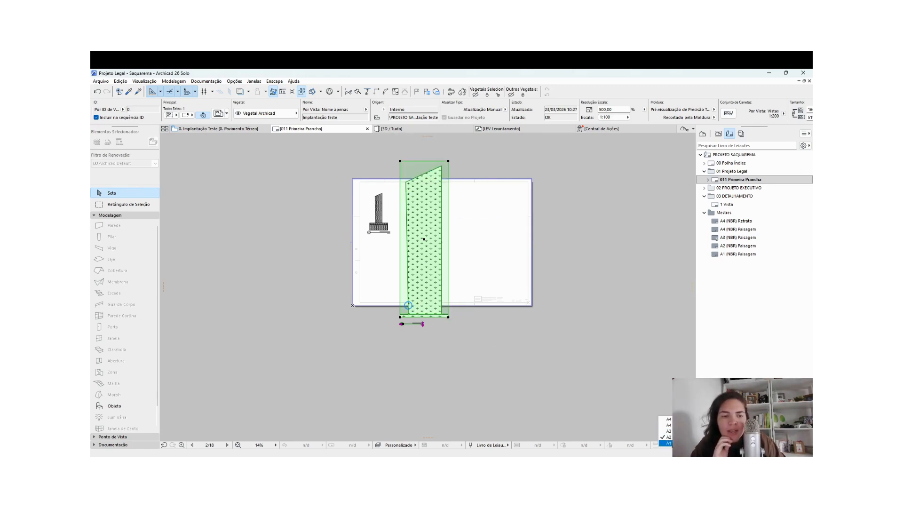
{"action": "left_click", "coordinate": [672, 444]}
{"action": "middle_click_drag", "start_coordinate": [552, 280], "coordinate": [512, 343]}
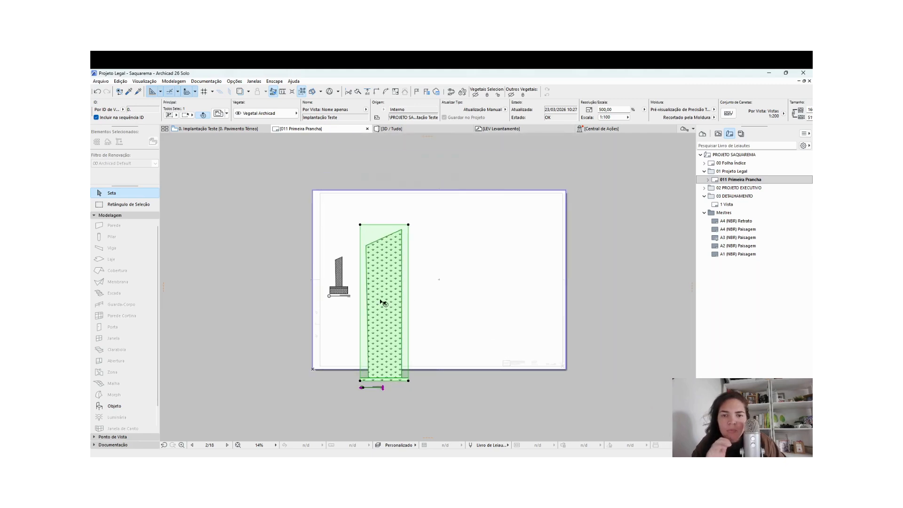
{"action": "left_click", "coordinate": [385, 306]}
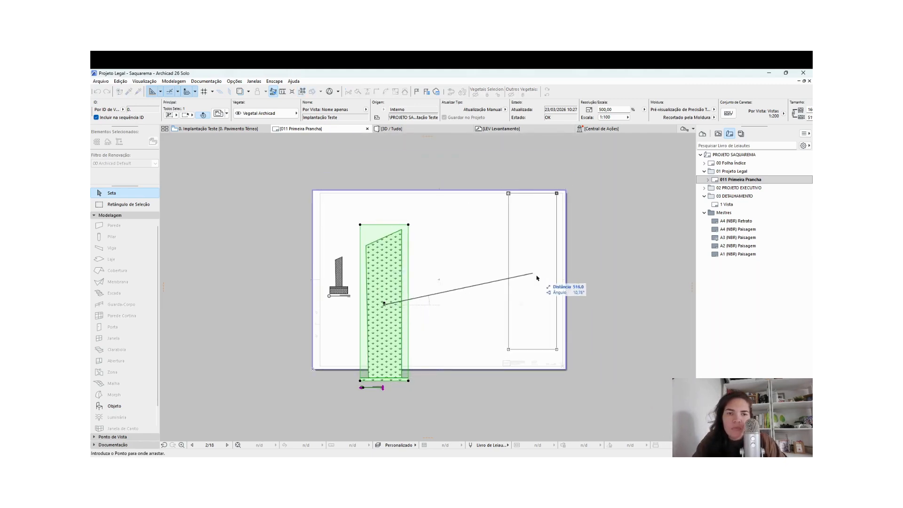
{"action": "left_click", "coordinate": [533, 280]}
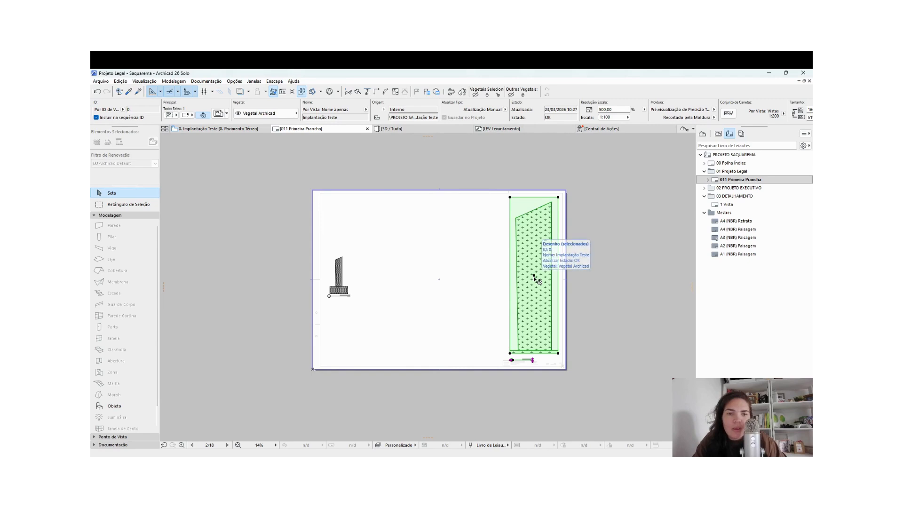
{"action": "mouse_move", "coordinate": [535, 278]}
{"action": "left_mouse_down"}
{"action": "mouse_move", "coordinate": [348, 281]}
{"action": "mouse_move", "coordinate": [395, 281]}
{"action": "left_mouse_up"}
{"action": "scroll", "coordinate": [380, 300], "scroll_direction": "up", "scroll_amount": 2}
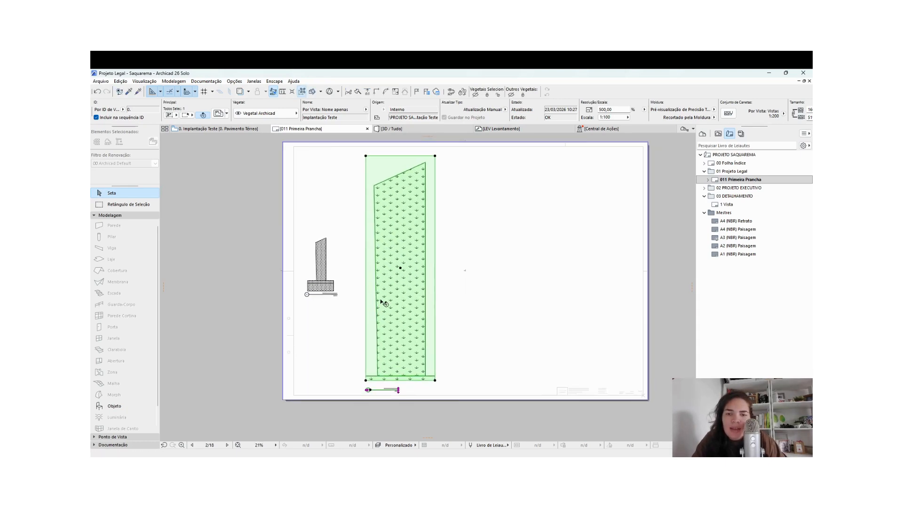
Set a custom scale of 1:75 for the copied lot drawing
{"action": "left_click", "coordinate": [607, 118]}
{"action": "left_click", "coordinate": [649, 118]}
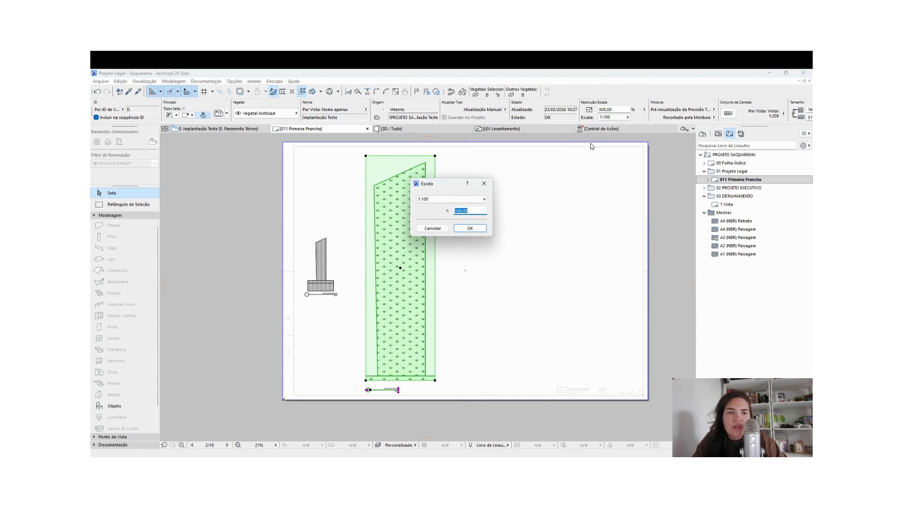
{"action": "type", "text": "75"}
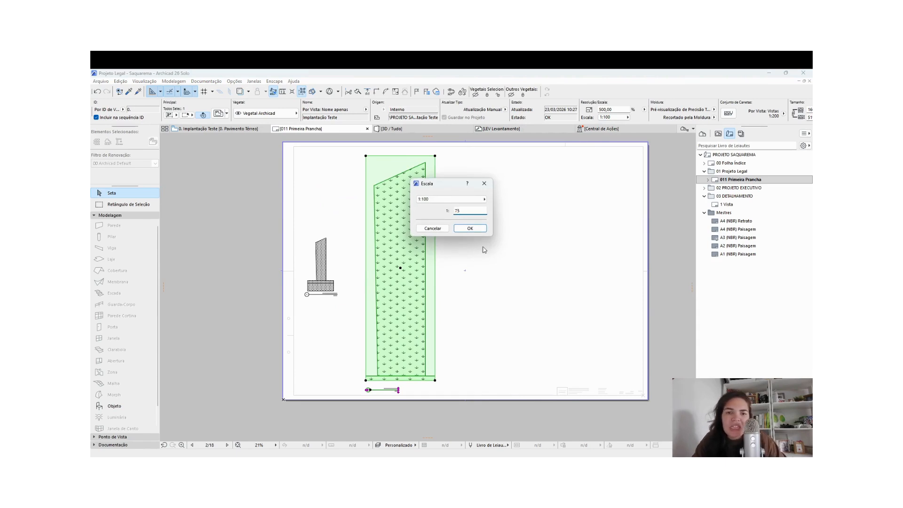
{"action": "left_click", "coordinate": [465, 228]}
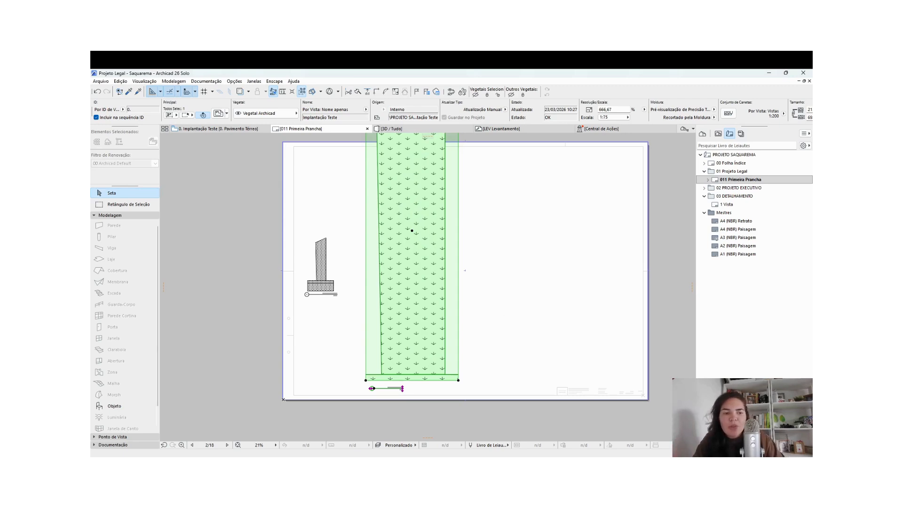
Switch the layout's sheet back to A2 and try the copied drawing at a scale of 1:50
{"action": "left_click", "coordinate": [655, 445]}
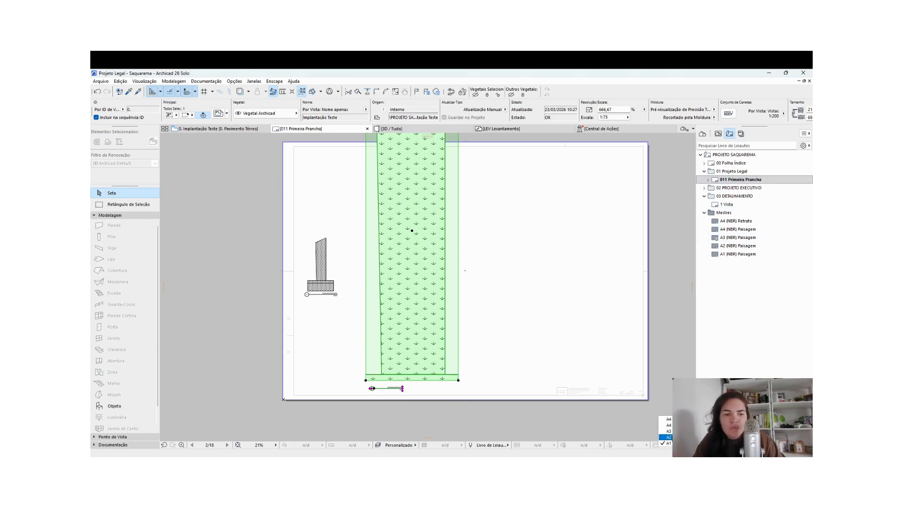
{"action": "left_click", "coordinate": [669, 437]}
{"action": "scroll", "coordinate": [596, 351], "scroll_direction": "down", "scroll_amount": 3}
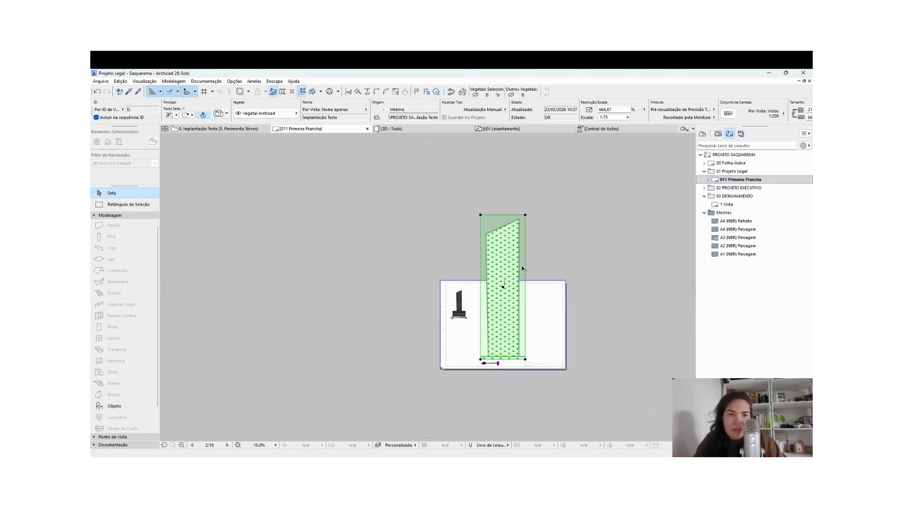
{"action": "left_click", "coordinate": [628, 117]}
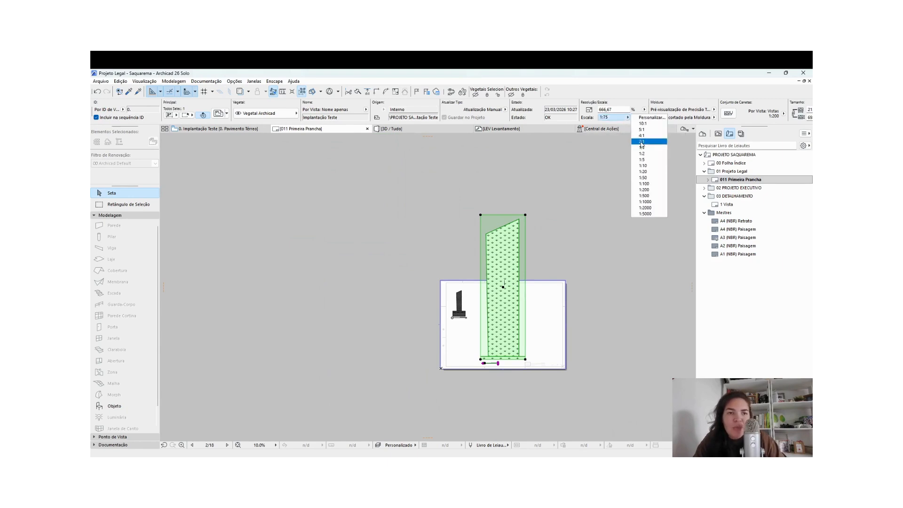
{"action": "left_click", "coordinate": [651, 177]}
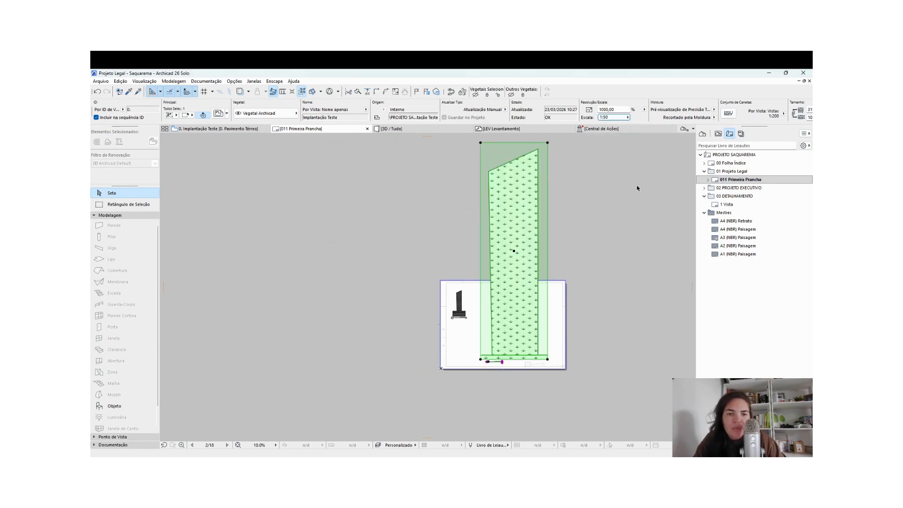
Set the copied drawing's scale to 1:200 and move it up beside the original drawing
{"action": "left_click", "coordinate": [627, 117]}
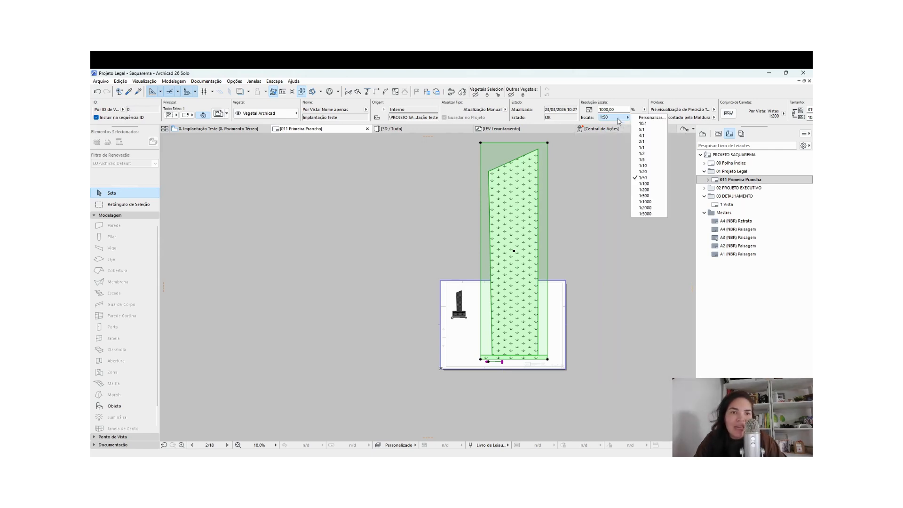
{"action": "left_click", "coordinate": [645, 190]}
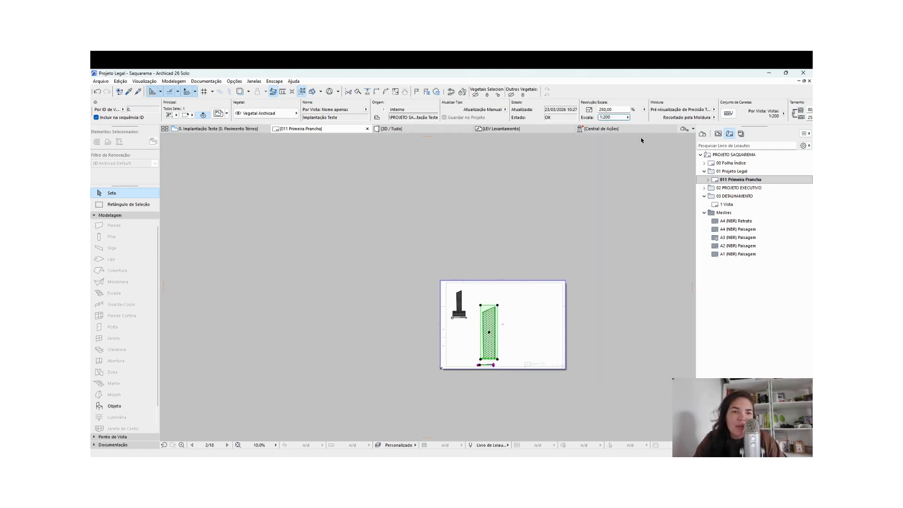
{"action": "left_click_drag", "start_coordinate": [489, 341], "coordinate": [480, 327]}
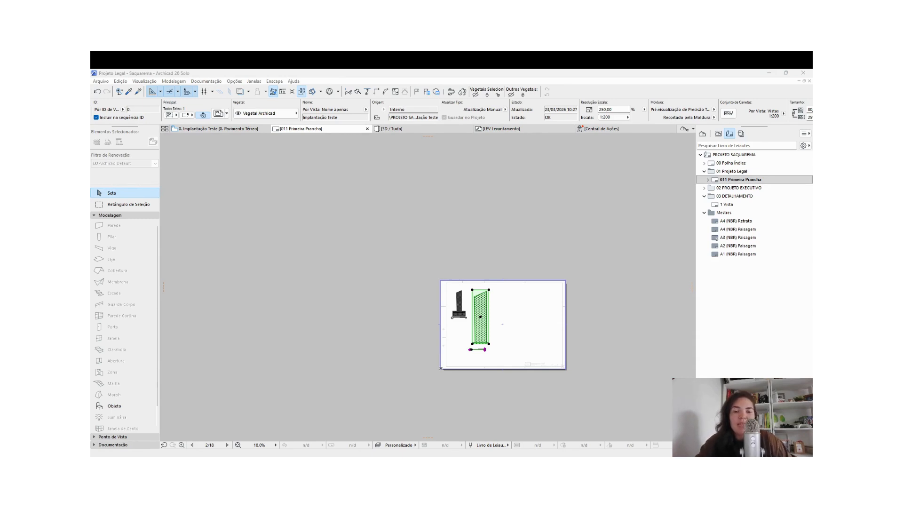
Set the copied drawing's scale to 1:100 and change the layout's sheet size to A1
{"action": "scroll", "coordinate": [479, 349], "scroll_direction": "up", "scroll_amount": 9}
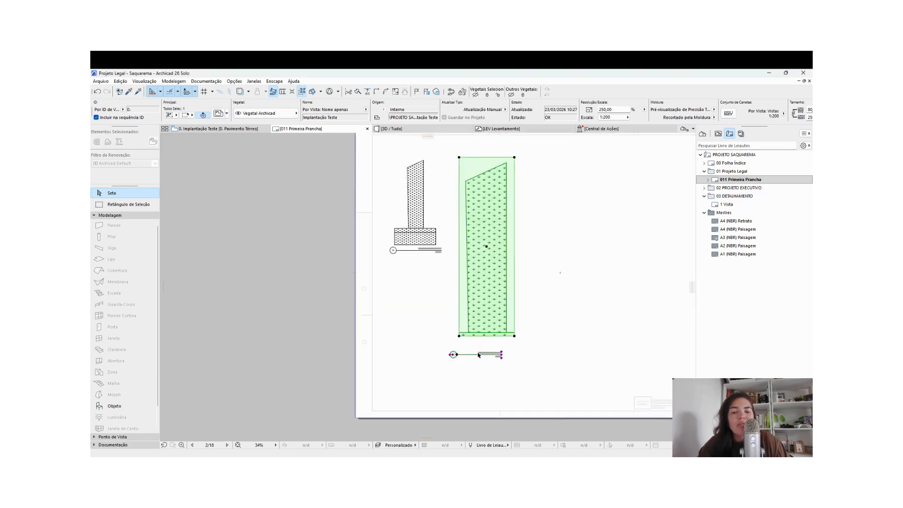
{"action": "scroll", "coordinate": [512, 324], "scroll_direction": "down", "scroll_amount": 5}
{"action": "middle_click_drag", "start_coordinate": [578, 293], "coordinate": [488, 317]}
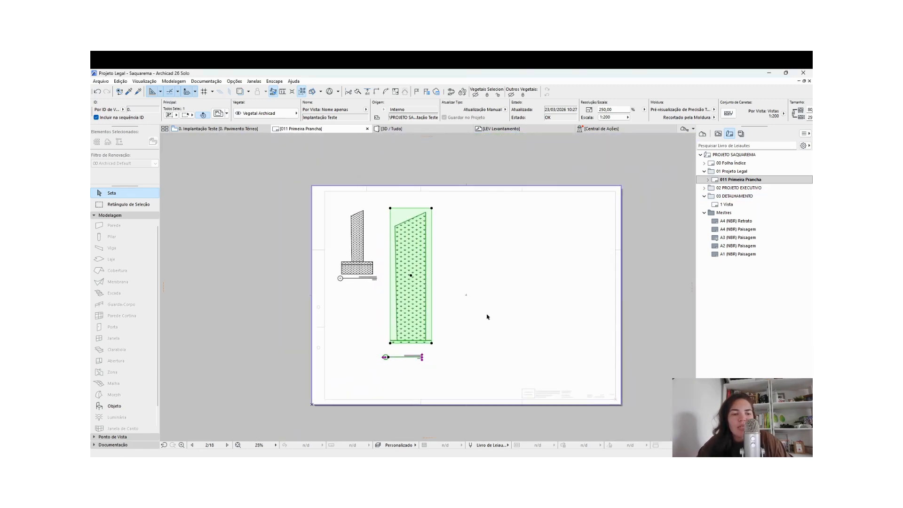
{"action": "left_click", "coordinate": [606, 117]}
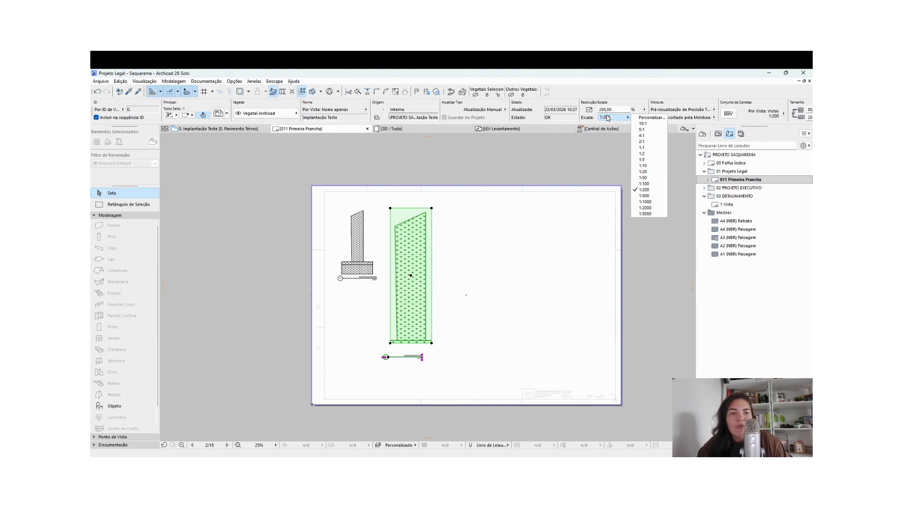
{"action": "left_click", "coordinate": [655, 181]}
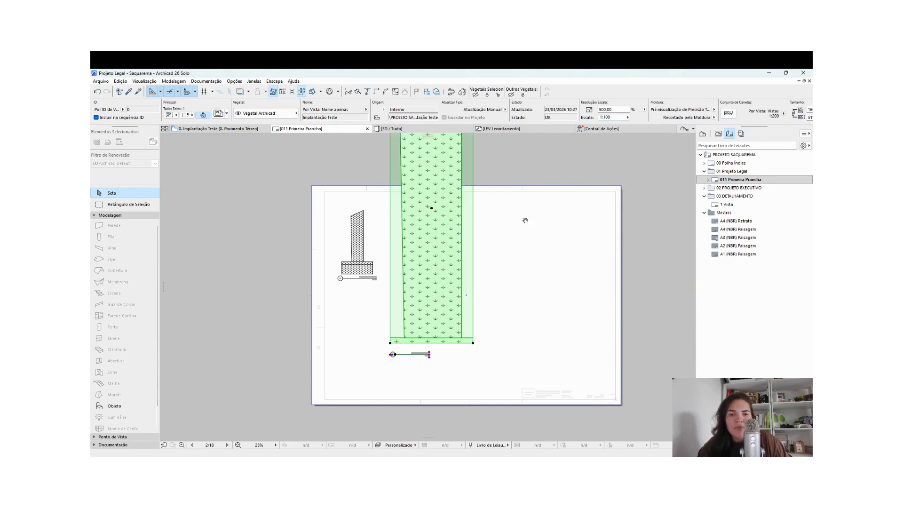
{"action": "middle_click_drag", "start_coordinate": [525, 220], "coordinate": [513, 293]}
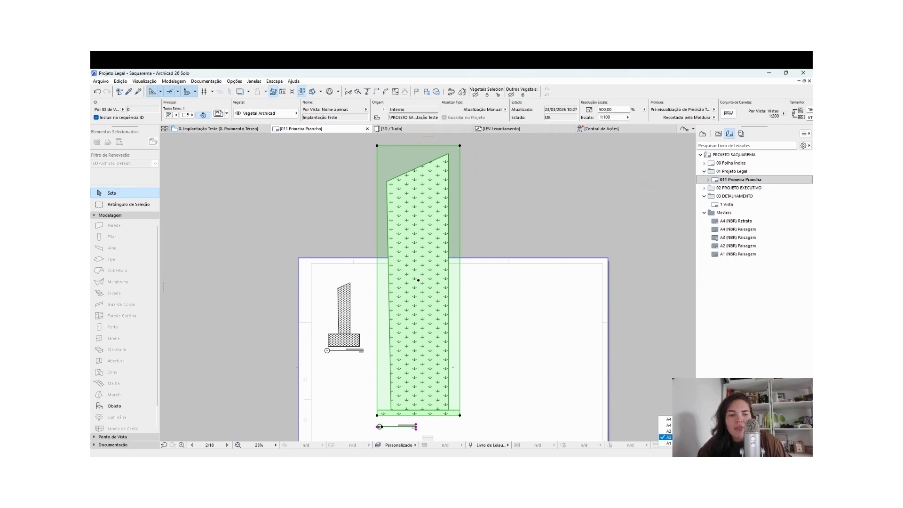
{"action": "scroll", "coordinate": [532, 320], "scroll_direction": "down", "scroll_amount": 3}
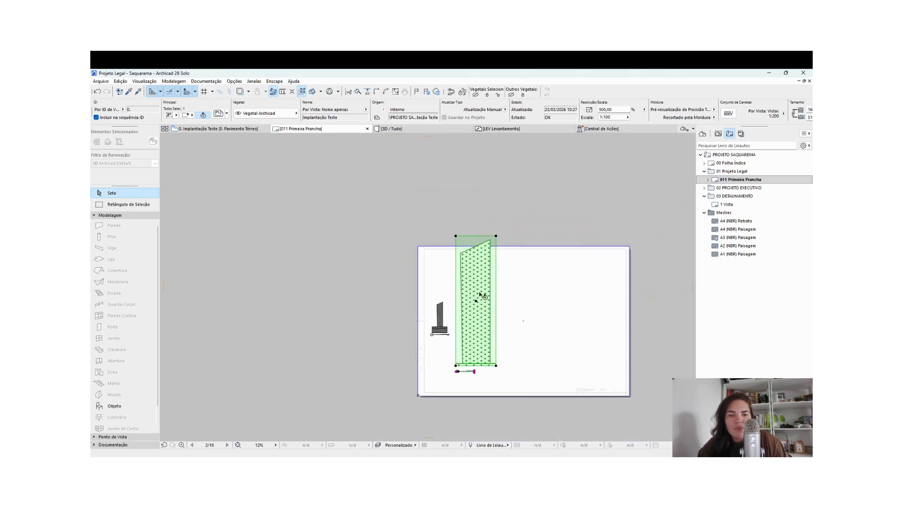
Give the copied drawing a custom scale of 1:75 and move it down to the A1 sheet's lower edge
{"action": "left_click", "coordinate": [621, 118]}
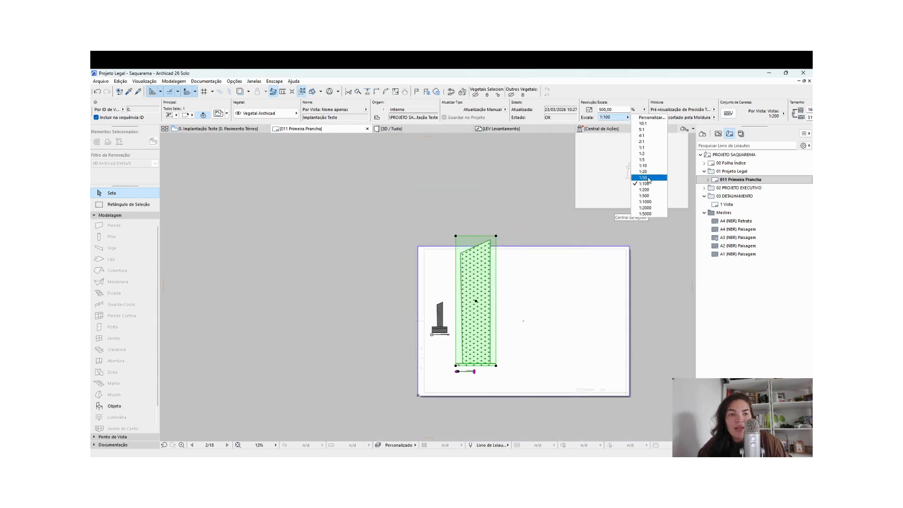
{"action": "left_click", "coordinate": [659, 118]}
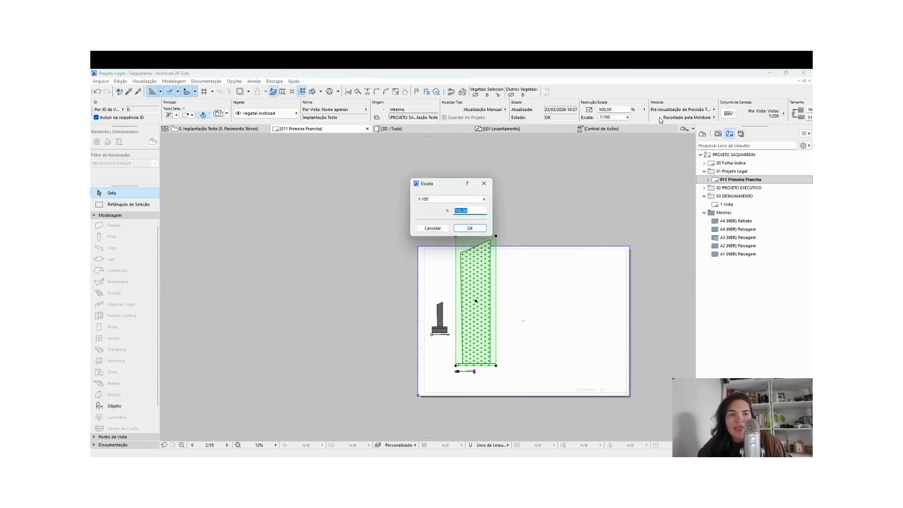
{"action": "type", "text": "75"}
{"action": "key", "text": "Return"}
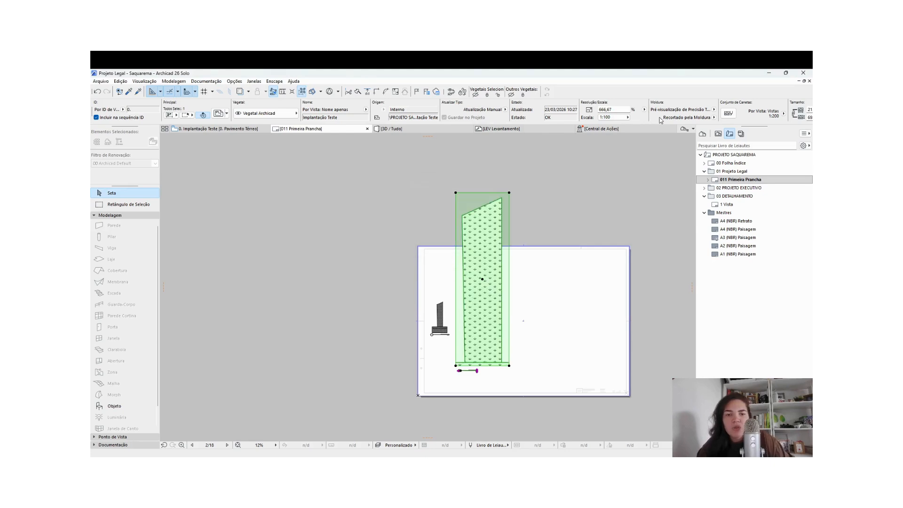
{"action": "left_click_drag", "start_coordinate": [499, 287], "coordinate": [498, 316]}
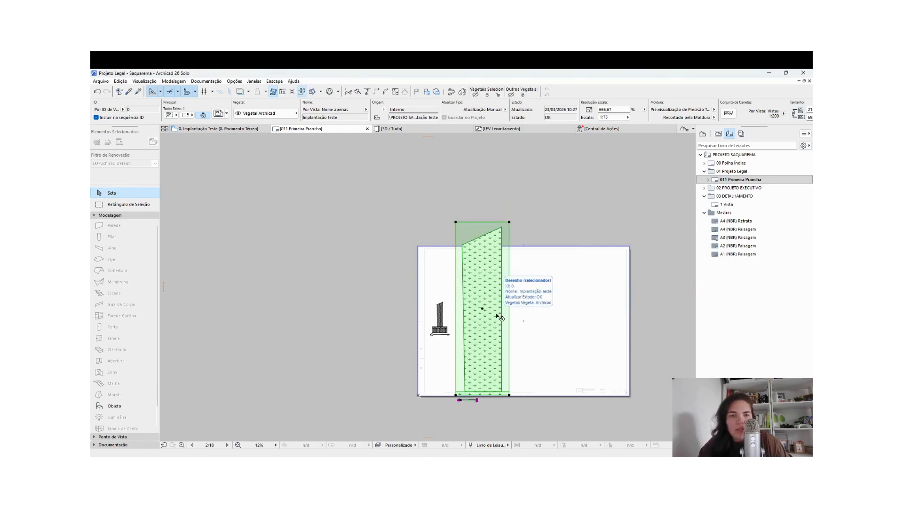
{"action": "key", "text": "ctrl+e"}
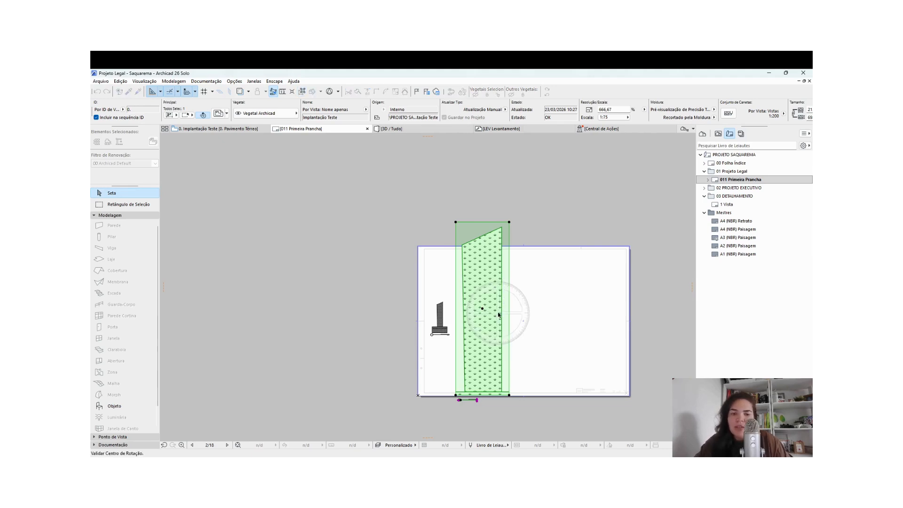
{"action": "left_click", "coordinate": [483, 308]}
{"action": "left_click", "coordinate": [482, 335]}
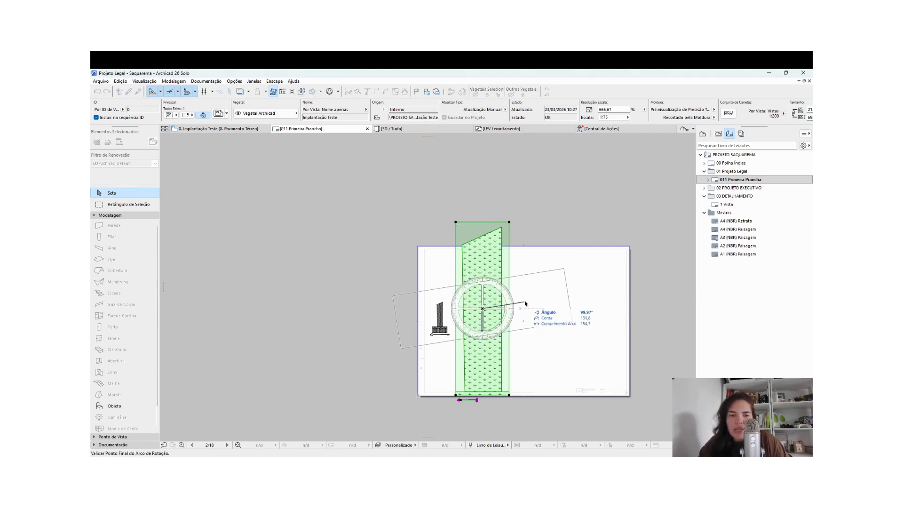
{"action": "key", "text": "Escape"}
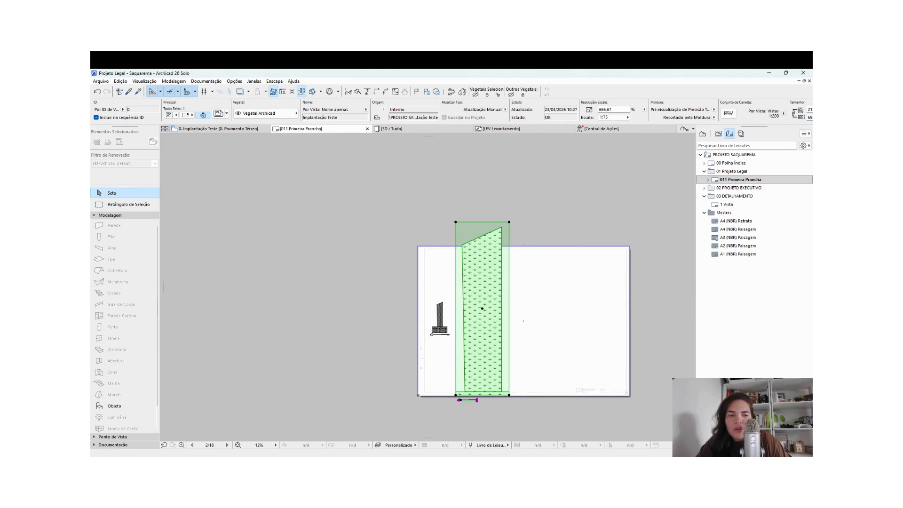
{"action": "left_click", "coordinate": [677, 445]}
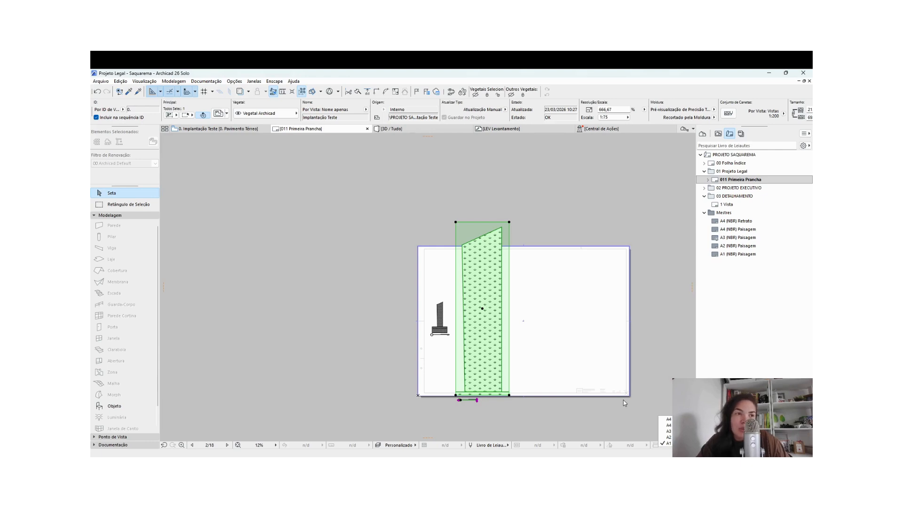
{"action": "left_click", "coordinate": [541, 356]}
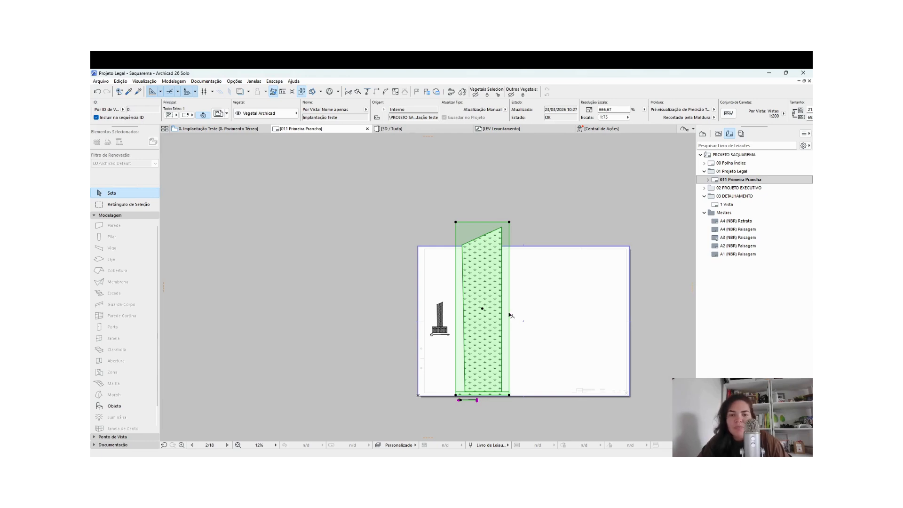
Rotate the copied 1:75 drawing 90° to a horizontal position and move it inside the upper part of the A1 sheet
{"action": "key", "text": "ctrl+e"}
{"action": "left_click", "coordinate": [483, 309]}
{"action": "left_click", "coordinate": [484, 336]}
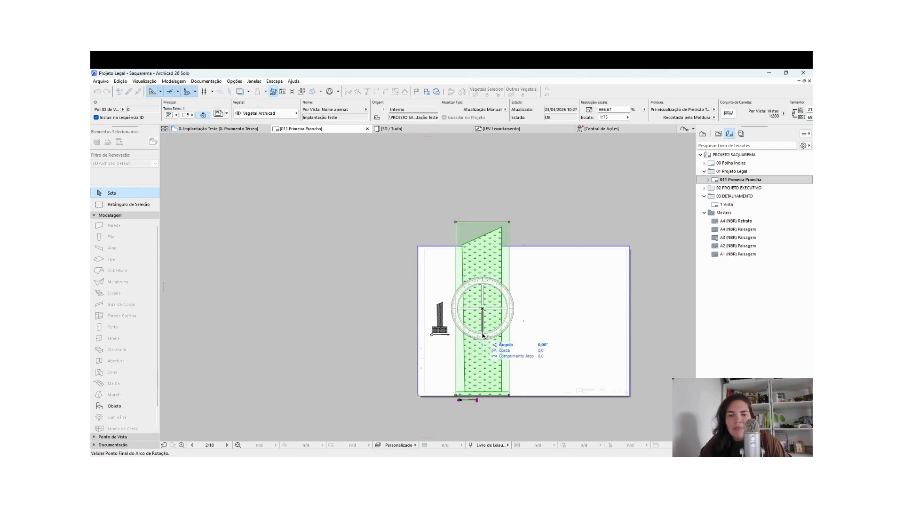
{"action": "left_click", "coordinate": [537, 309]}
{"action": "key", "text": "ctrl+d"}
{"action": "left_click", "coordinate": [483, 309]}
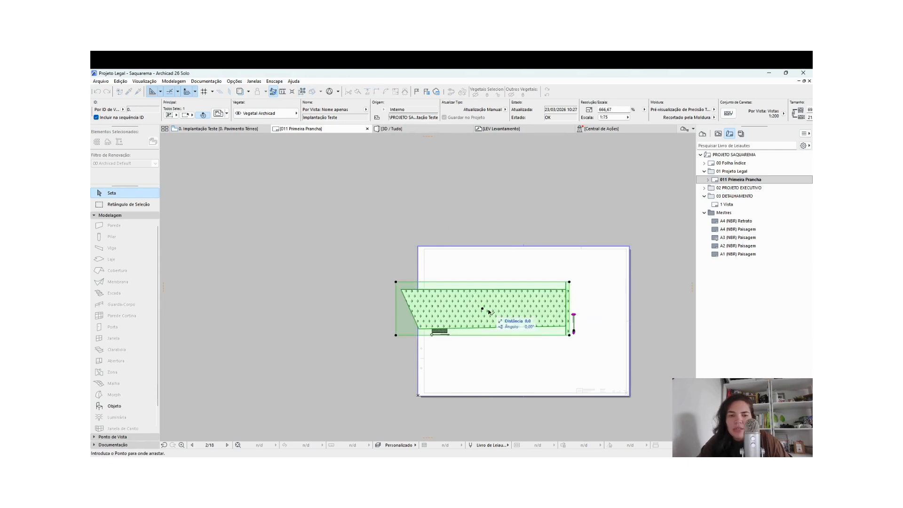
{"action": "left_click", "coordinate": [522, 281]}
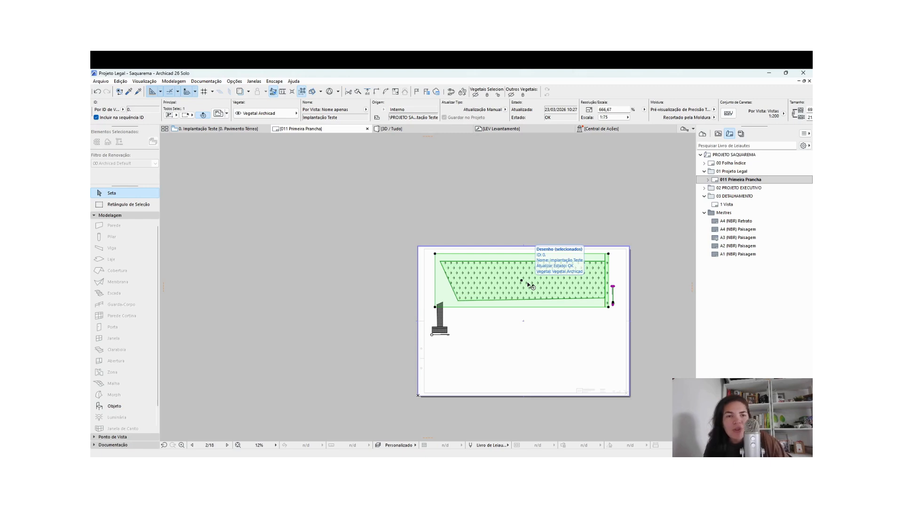
Delete the rotated 1:75 drawing copy and go to the 0. Implantação Teste plan view
{"action": "key", "text": "Delete"}
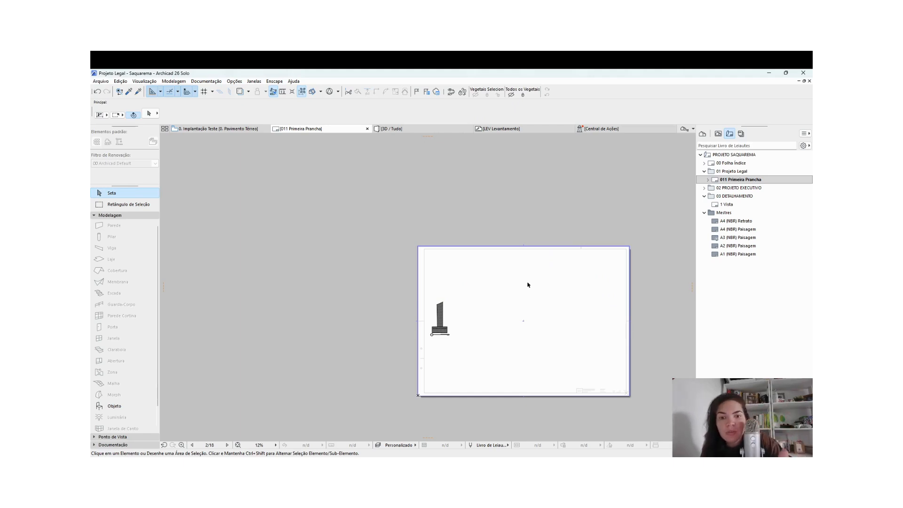
{"action": "mouse_move", "coordinate": [219, 130]}
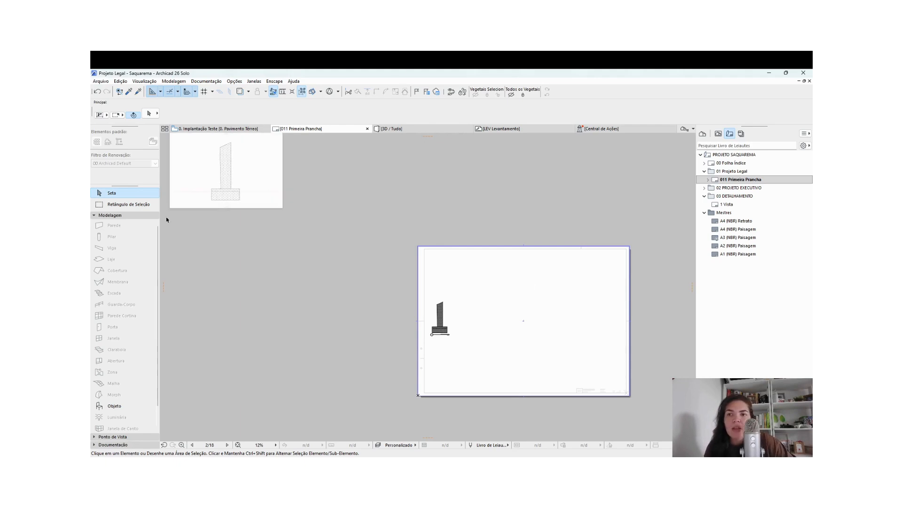
{"action": "left_click", "coordinate": [220, 129]}
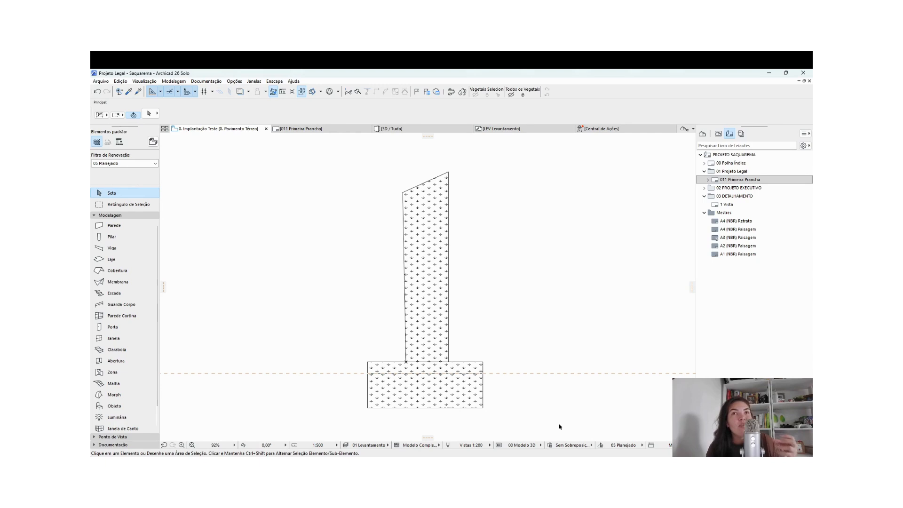
Add a linear dimension along the lot's longer, vertical side, using the dimension settings on the ANT - Levantamento layer
{"action": "left_click", "coordinate": [131, 445]}
{"action": "left_click", "coordinate": [140, 242]}
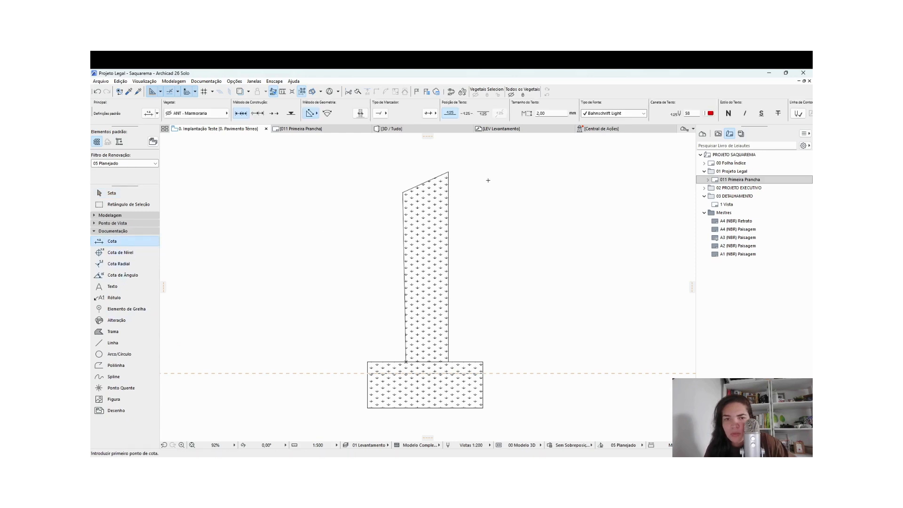
{"action": "left_click", "coordinate": [451, 174]}
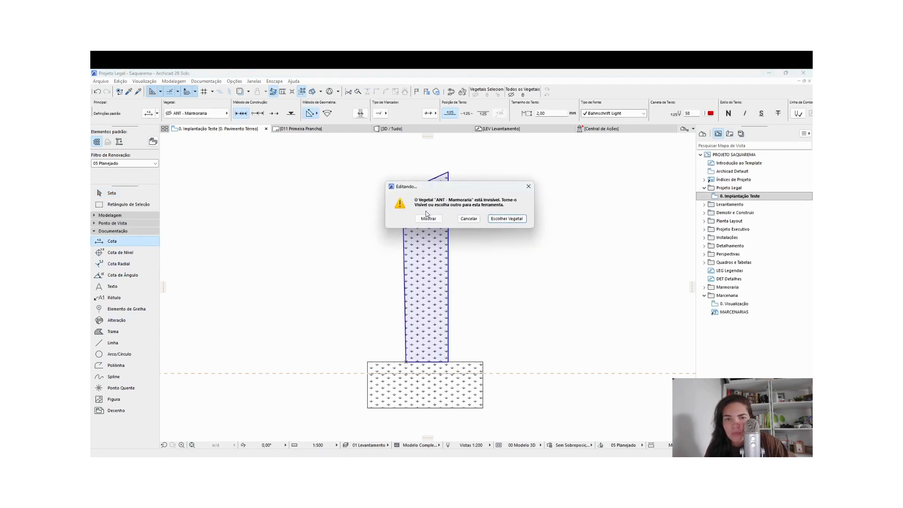
{"action": "left_click", "coordinate": [462, 220]}
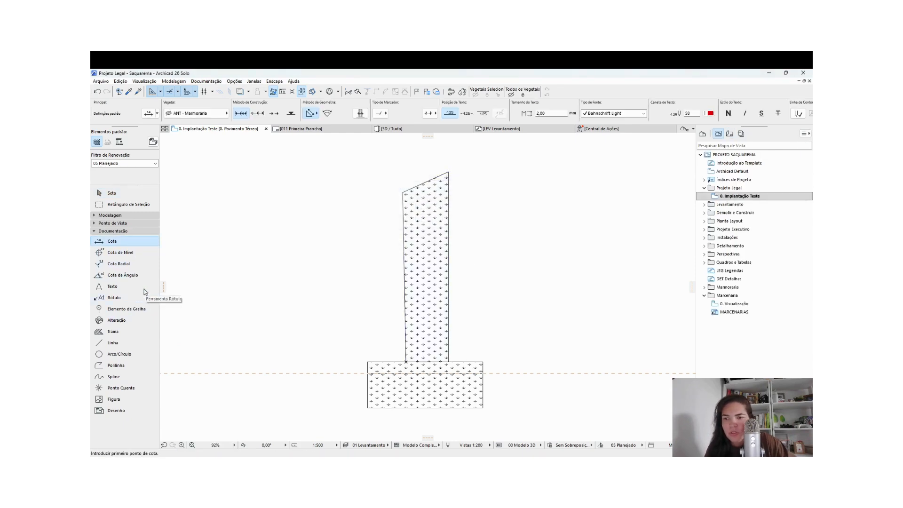
{"action": "left_click", "coordinate": [159, 245]}
{"action": "double_click", "coordinate": [189, 247]}
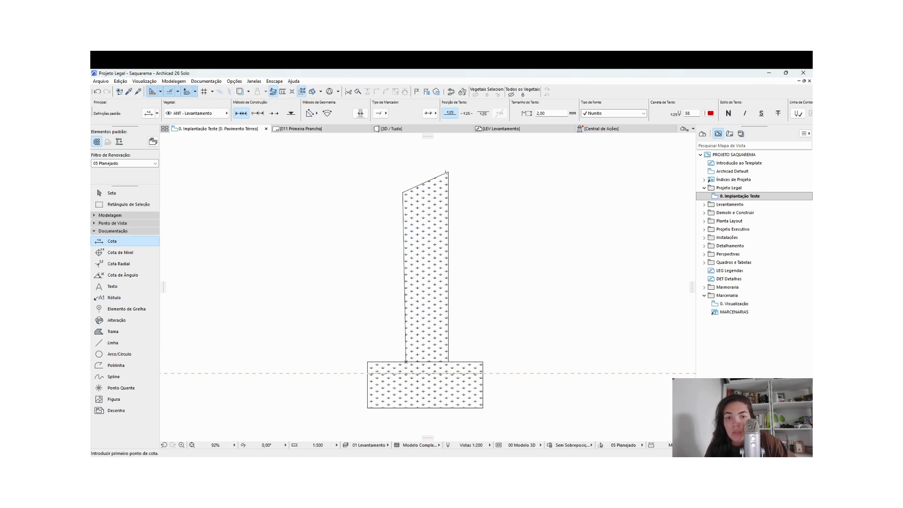
{"action": "left_click", "coordinate": [449, 172]}
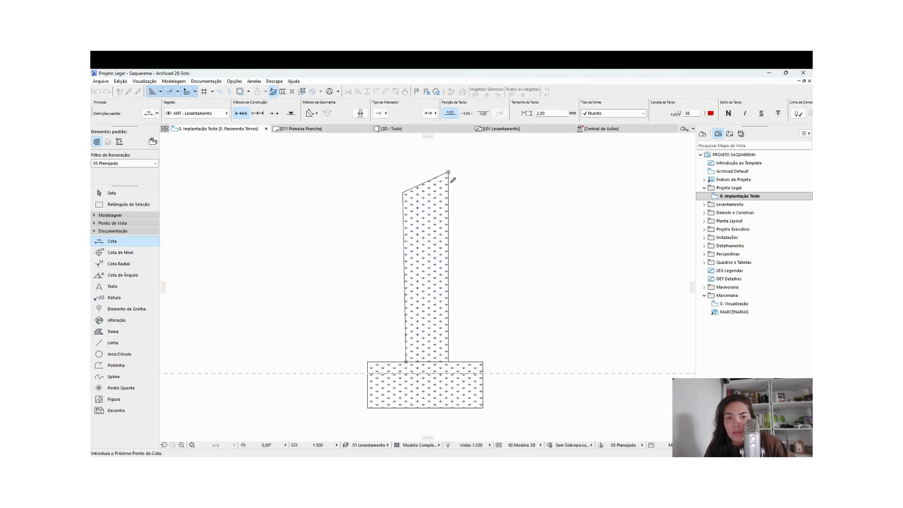
{"action": "left_click", "coordinate": [449, 361]}
{"action": "left_click", "coordinate": [457, 328]}
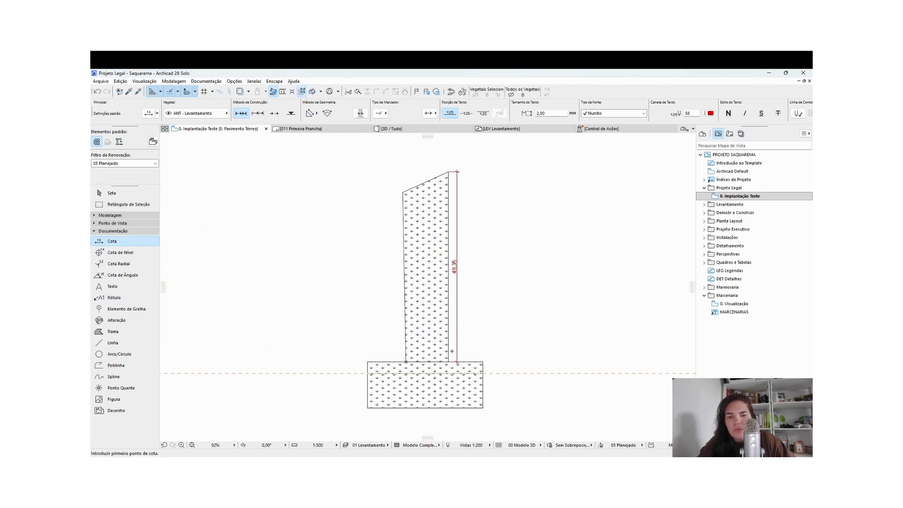
Try plan view scales of 1:200 and 1:5 to compare how the dimension and hatch display
{"action": "left_click", "coordinate": [371, 446]}
{"action": "left_click", "coordinate": [318, 445]}
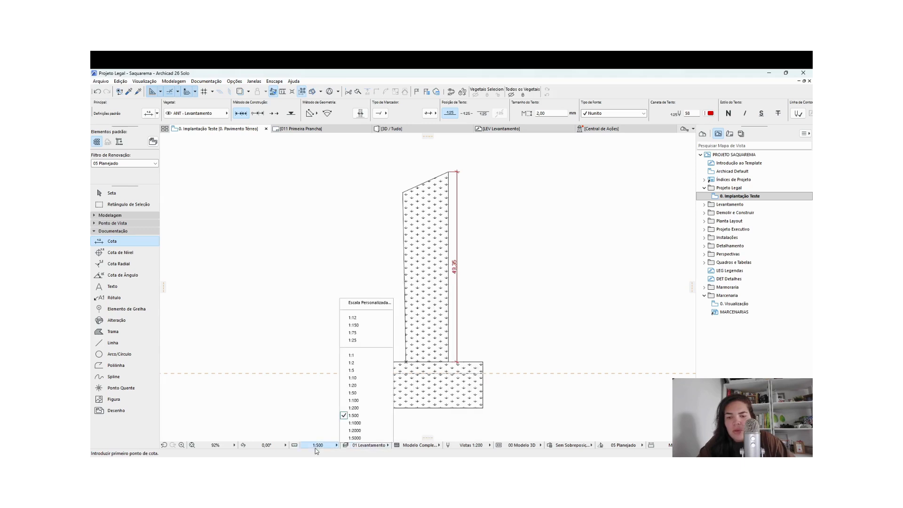
{"action": "left_click", "coordinate": [362, 409]}
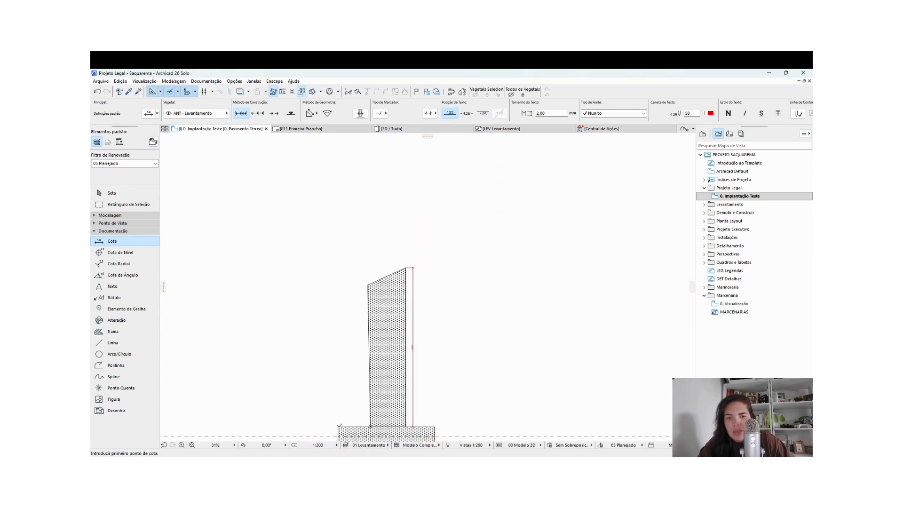
{"action": "left_click", "coordinate": [324, 446]}
{"action": "left_click", "coordinate": [353, 376]}
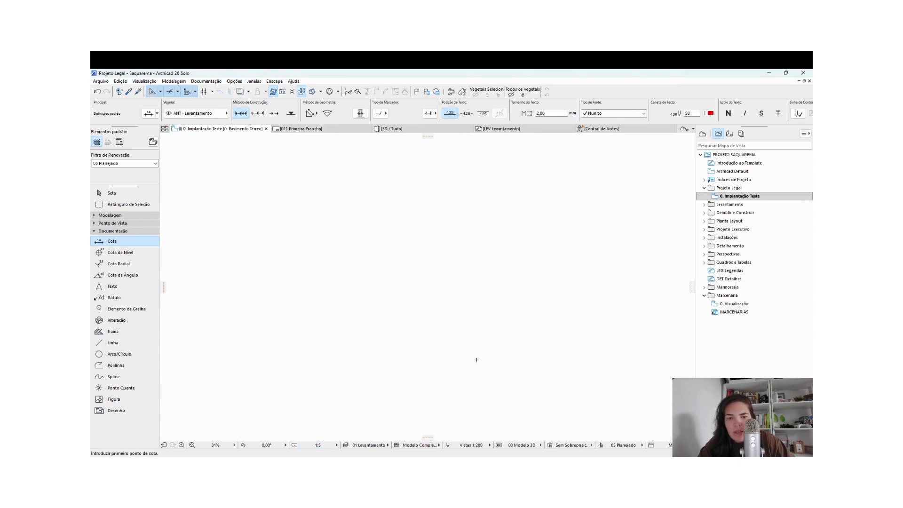
{"action": "scroll", "coordinate": [516, 300], "scroll_direction": "down", "scroll_amount": 6}
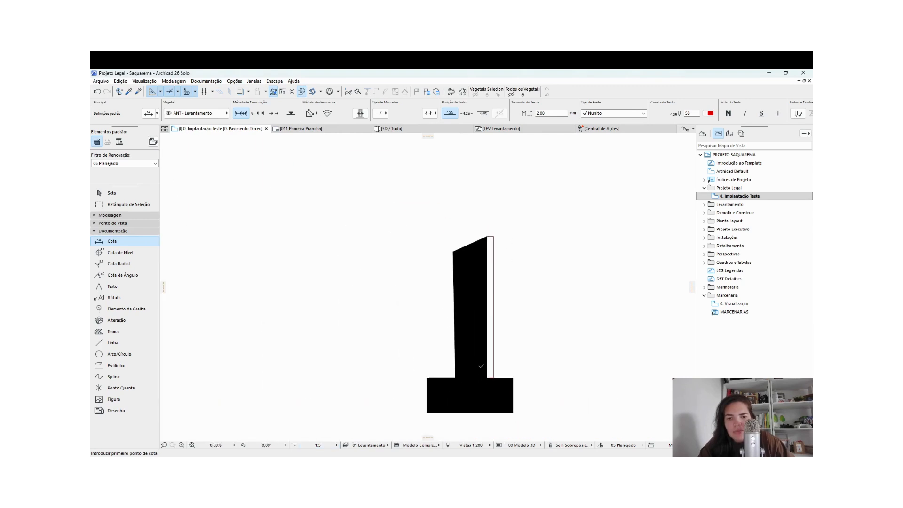
Try the plan view at a scale of 1:20, and return it to 1:500
{"action": "left_click", "coordinate": [320, 446]}
{"action": "left_click", "coordinate": [371, 386]}
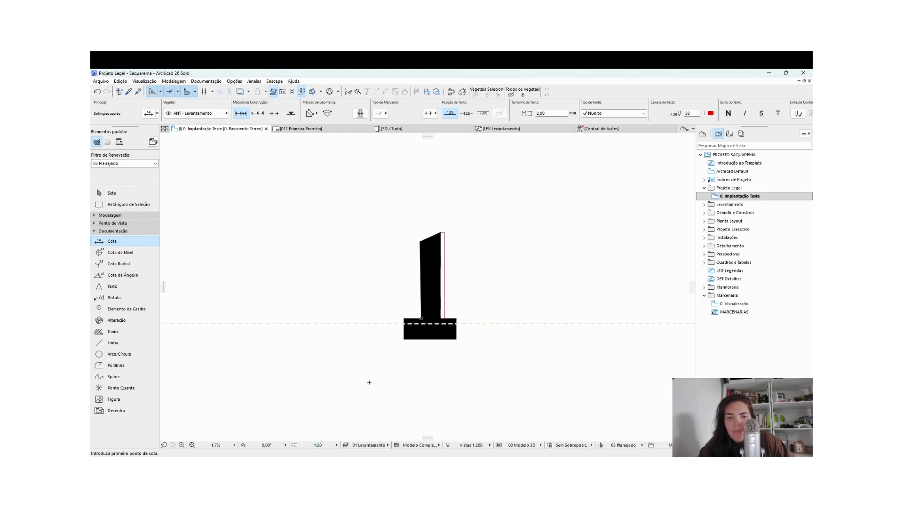
{"action": "left_click", "coordinate": [325, 446]}
{"action": "left_click", "coordinate": [353, 415]}
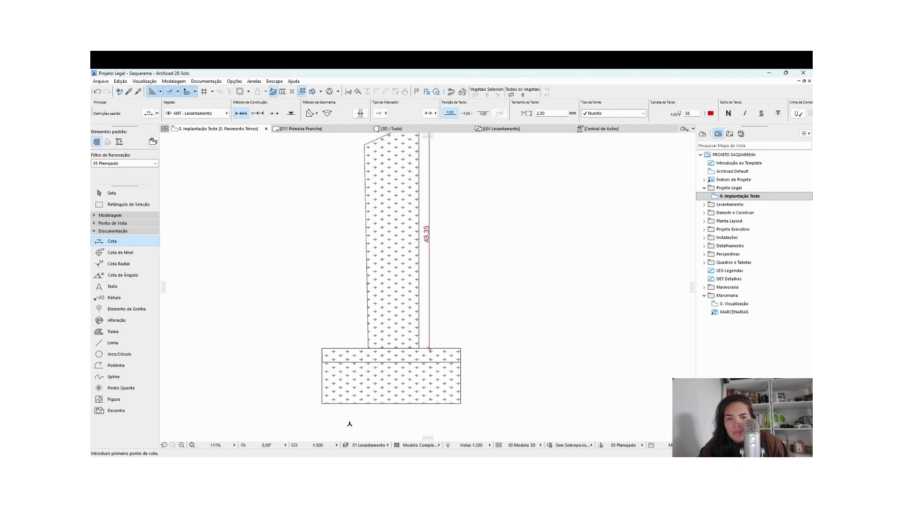
Set the plan view's scale to 1:2000 and examine the size of the dimension text against the lot
{"action": "left_click", "coordinate": [318, 445]}
{"action": "left_click", "coordinate": [367, 430]}
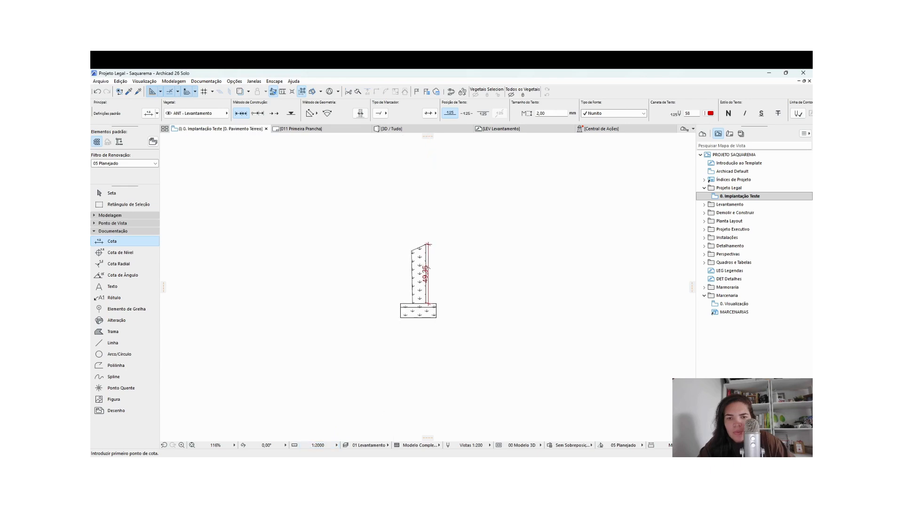
{"action": "scroll", "coordinate": [426, 273], "scroll_direction": "up", "scroll_amount": 4}
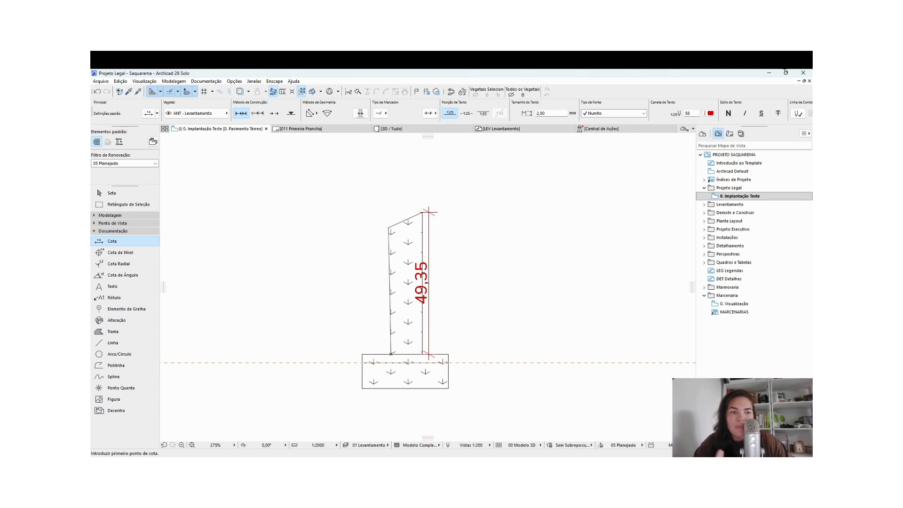
Set the plan view's scale to 1:100 and check the whole dimensioned lot
{"action": "left_click", "coordinate": [330, 446]}
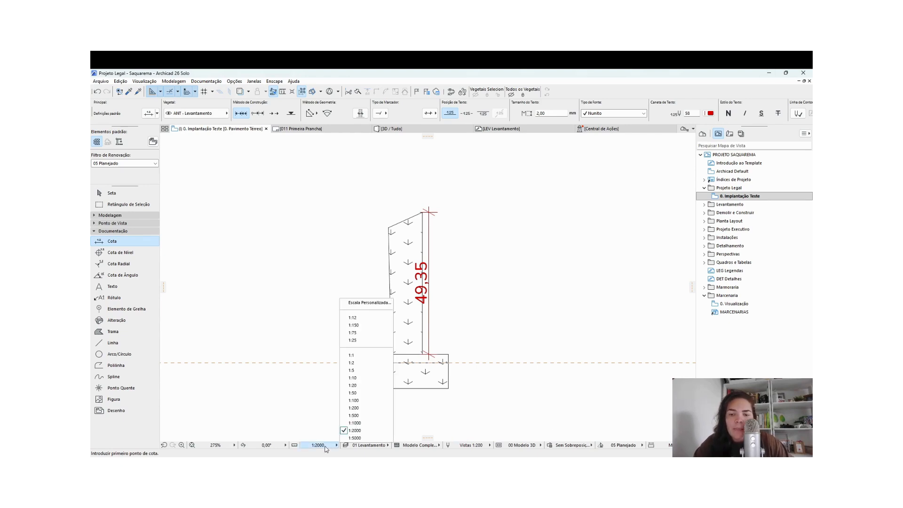
{"action": "left_click", "coordinate": [364, 401]}
{"action": "scroll", "coordinate": [543, 315], "scroll_direction": "down", "scroll_amount": 8}
{"action": "middle_click_drag", "start_coordinate": [538, 359], "coordinate": [541, 340]}
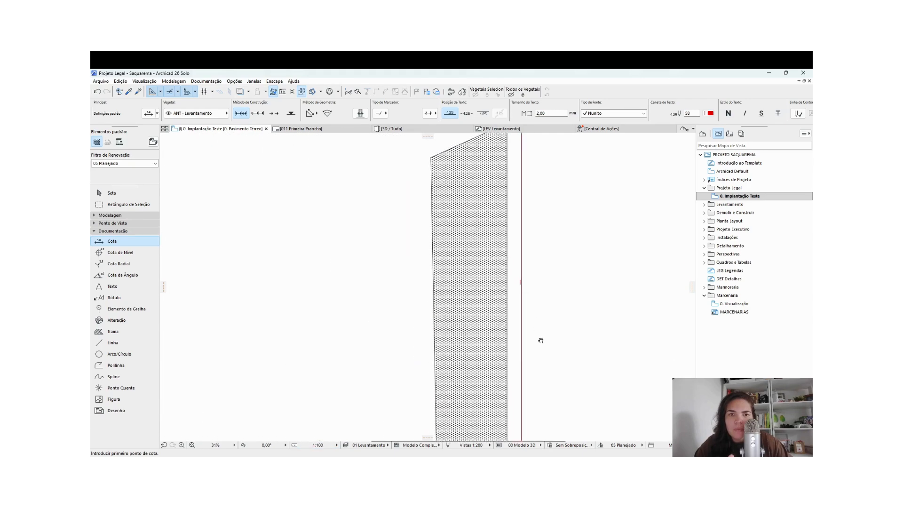
{"action": "scroll", "coordinate": [541, 340], "scroll_direction": "down", "scroll_amount": 1}
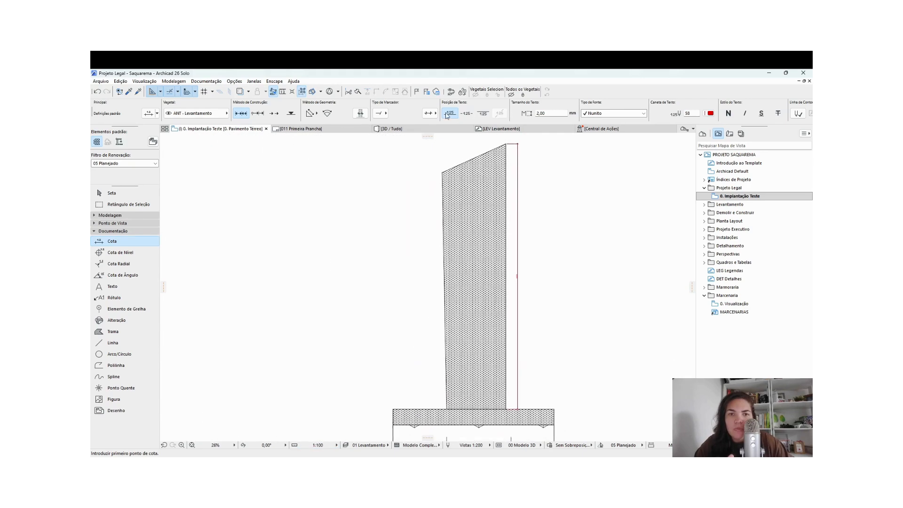
Set the remaining drawing on the Primeira Prancha layout to a scale of 1:100 and move it down onto the sheet
{"action": "left_click", "coordinate": [319, 130]}
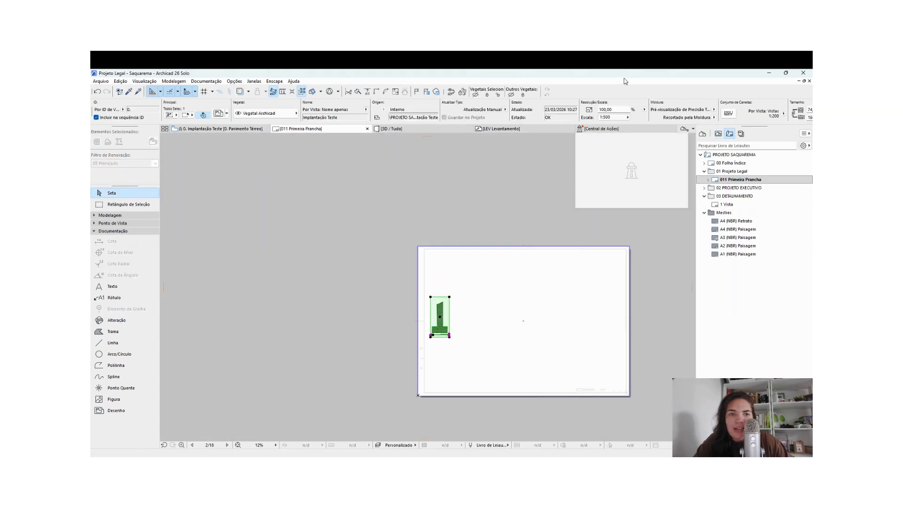
{"action": "left_click", "coordinate": [614, 119]}
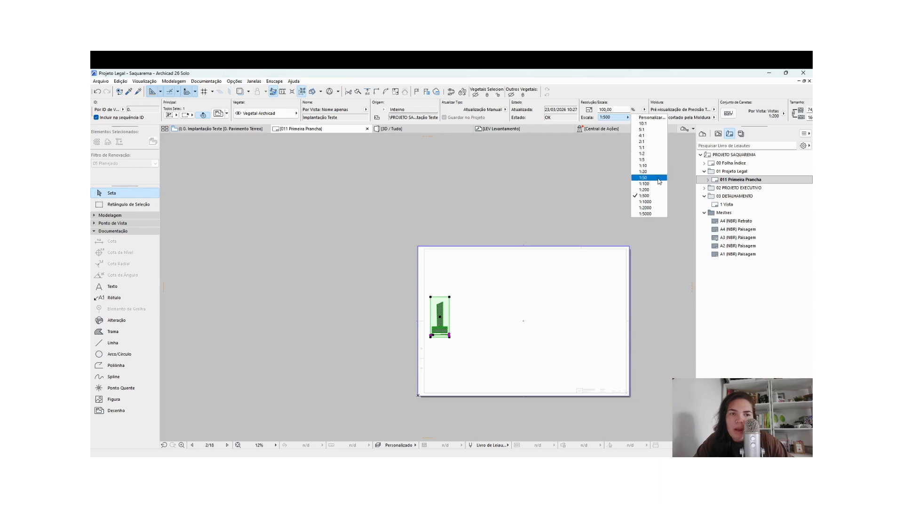
{"action": "left_click", "coordinate": [659, 184]}
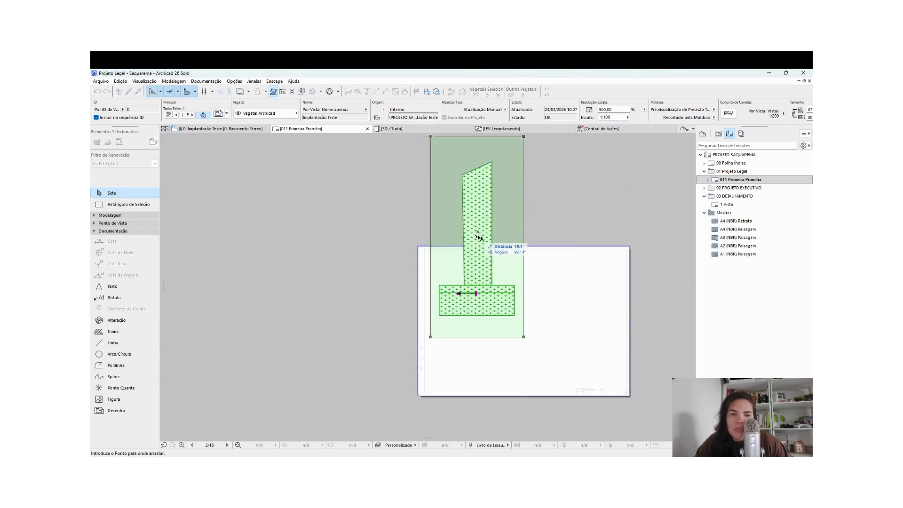
{"action": "left_click_drag", "start_coordinate": [478, 236], "coordinate": [473, 333]}
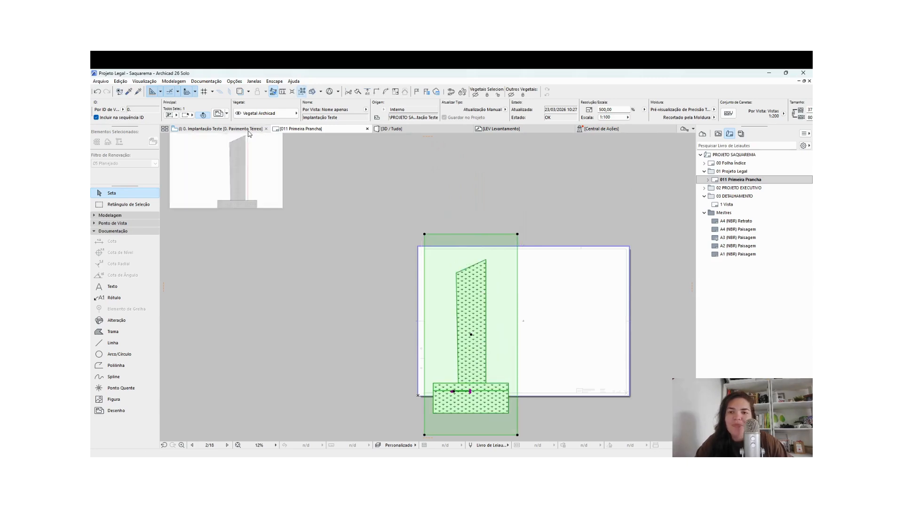
Return to the 0. Implantação Teste plan, show the project map and set the plan's scale to 1:50, checking the lot's hatch
{"action": "left_click", "coordinate": [220, 128]}
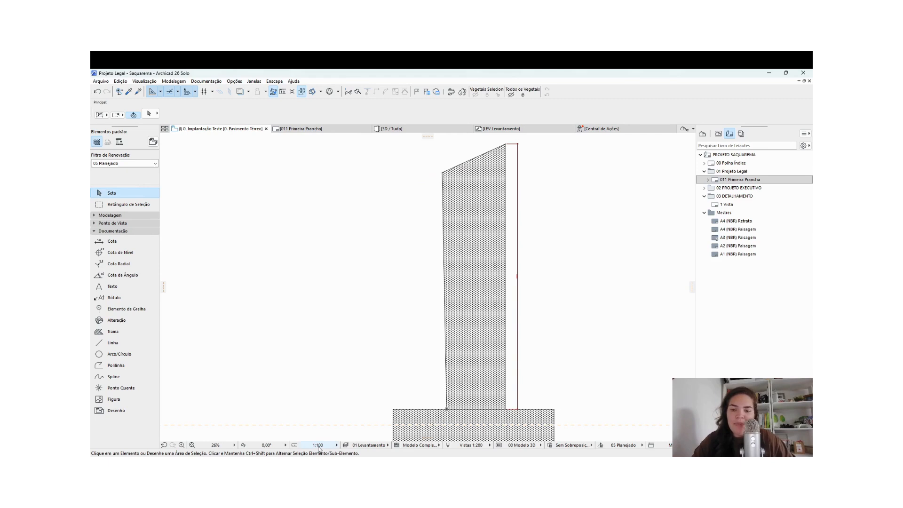
{"action": "left_click", "coordinate": [703, 134]}
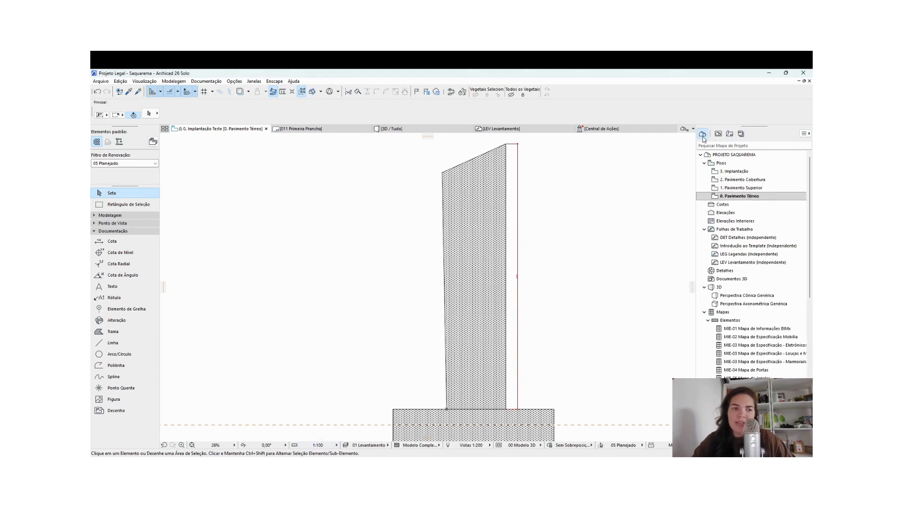
{"action": "left_click", "coordinate": [318, 445]}
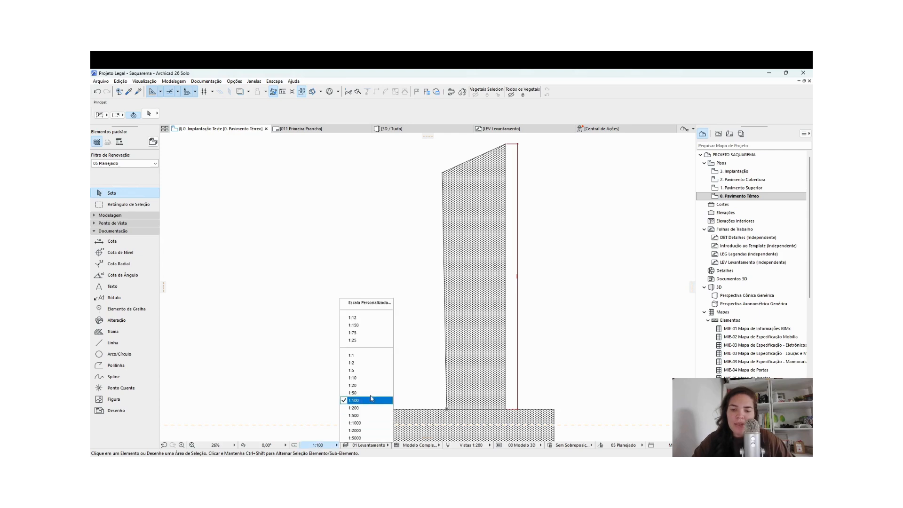
{"action": "left_click", "coordinate": [354, 393]}
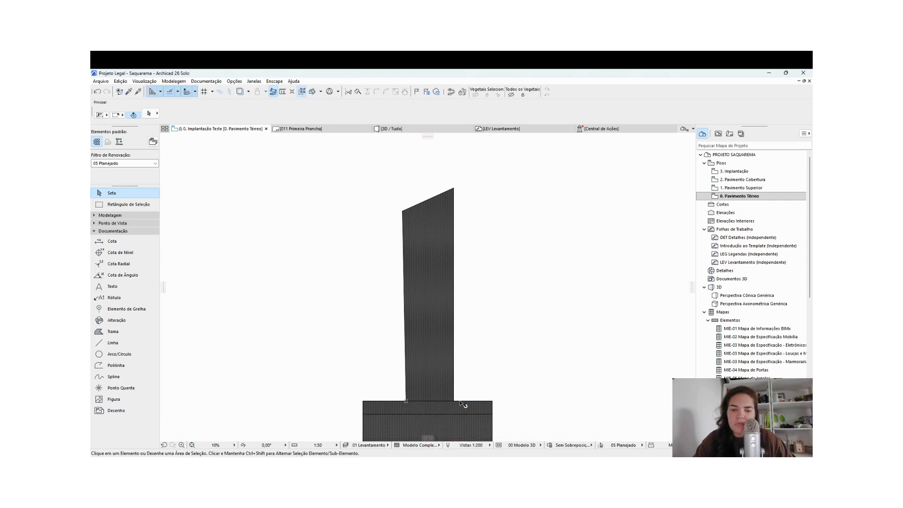
{"action": "scroll", "coordinate": [437, 411], "scroll_direction": "up", "scroll_amount": 4}
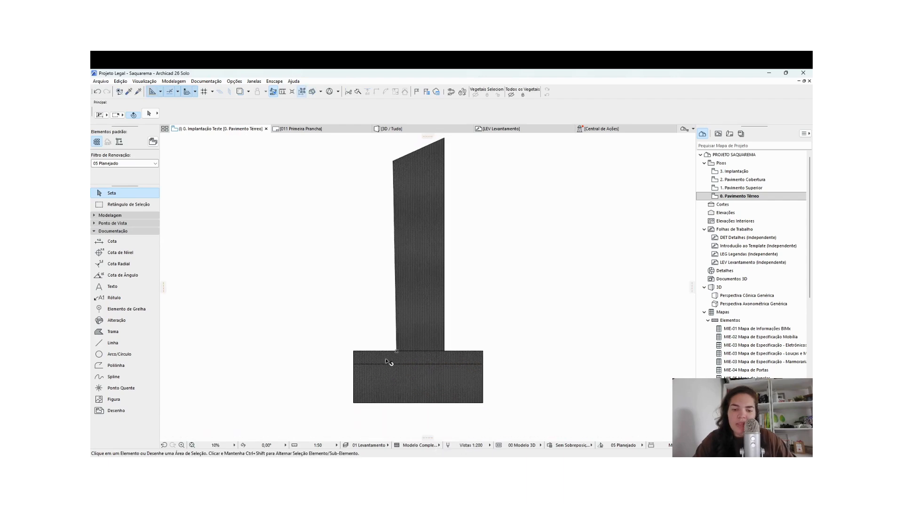
{"action": "scroll", "coordinate": [413, 364], "scroll_direction": "up", "scroll_amount": 2}
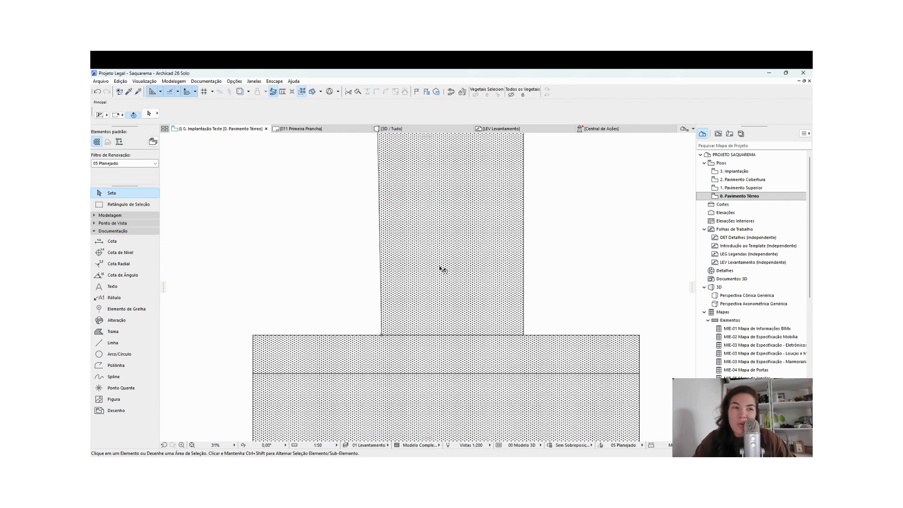
{"action": "scroll", "coordinate": [442, 282], "scroll_direction": "up", "scroll_amount": 2}
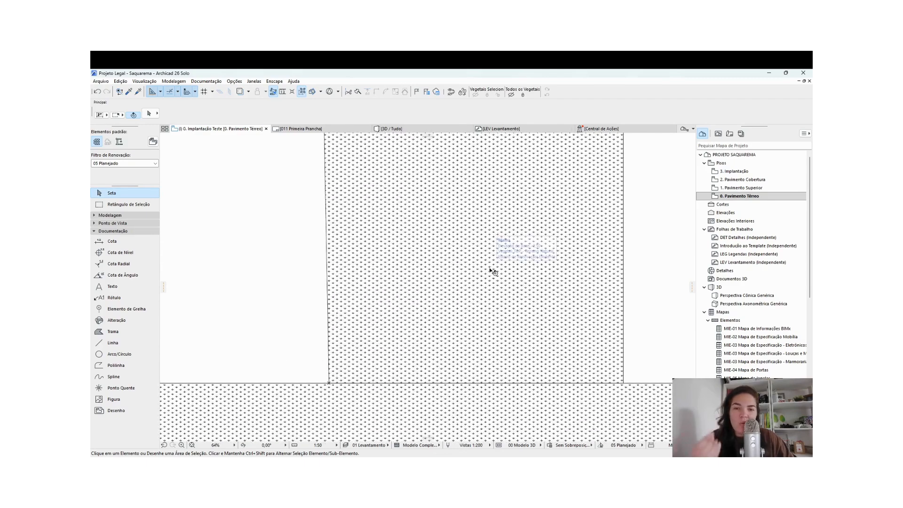
{"action": "scroll", "coordinate": [490, 278], "scroll_direction": "down", "scroll_amount": 3}
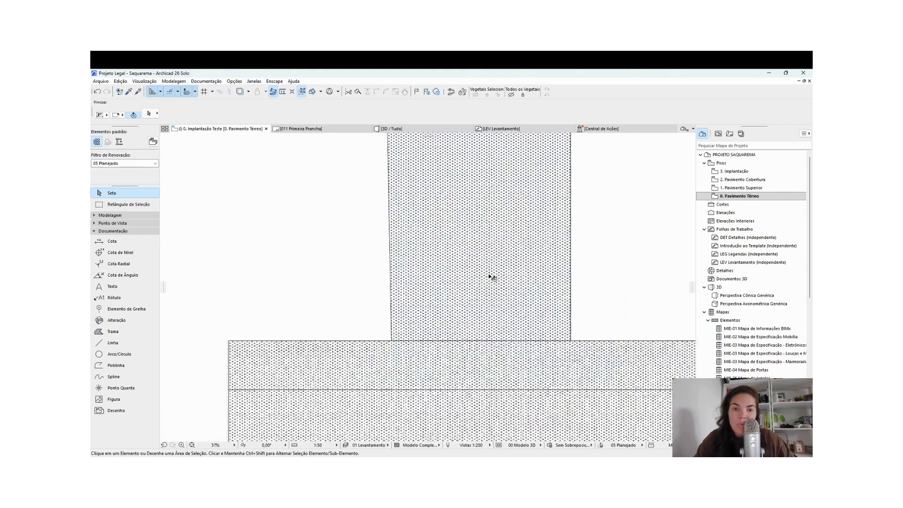
Set the cover fill of the two mesh strips below the lot to Fundo
{"action": "scroll", "coordinate": [486, 357], "scroll_direction": "up", "scroll_amount": 2}
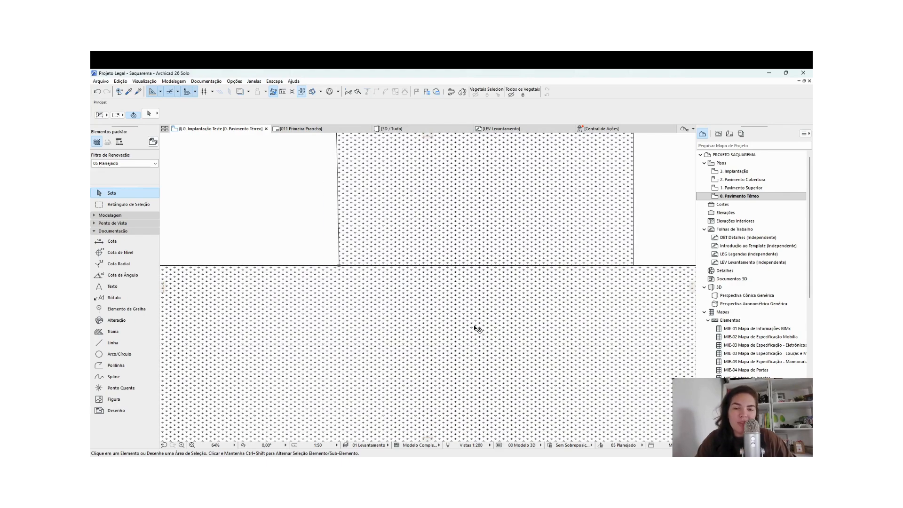
{"action": "left_click", "coordinate": [454, 309]}
{"action": "left_click", "coordinate": [395, 369], "text": "shift"}
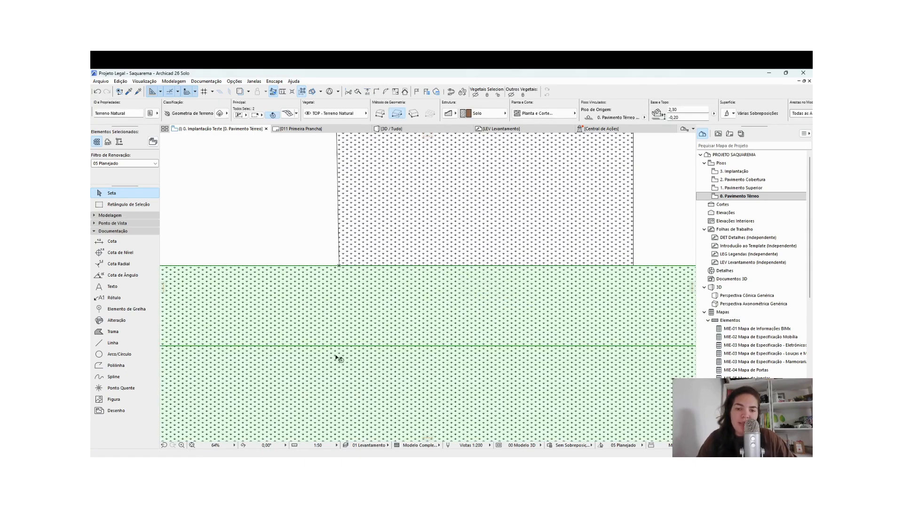
{"action": "key", "text": "ctrl+t"}
{"action": "left_click", "coordinate": [476, 115]}
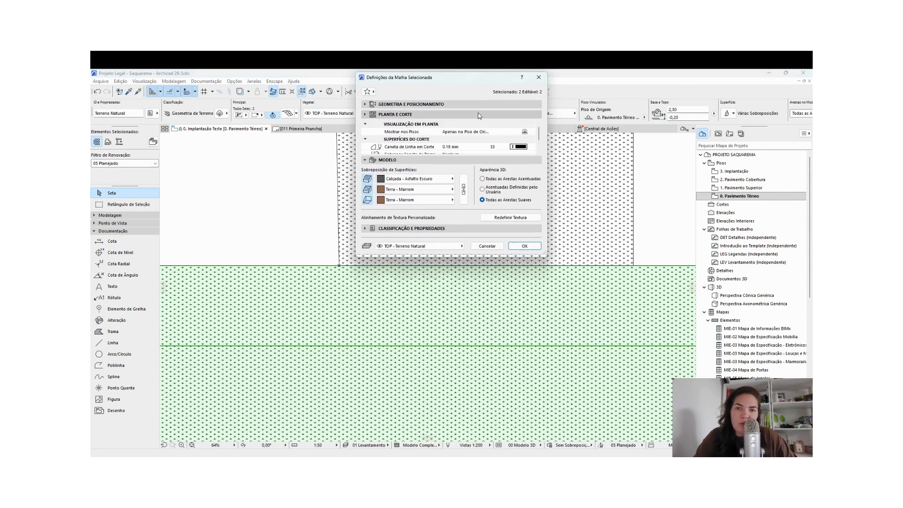
{"action": "scroll", "coordinate": [482, 139], "scroll_direction": "down", "scroll_amount": 3}
{"action": "scroll", "coordinate": [482, 140], "scroll_direction": "down", "scroll_amount": 1}
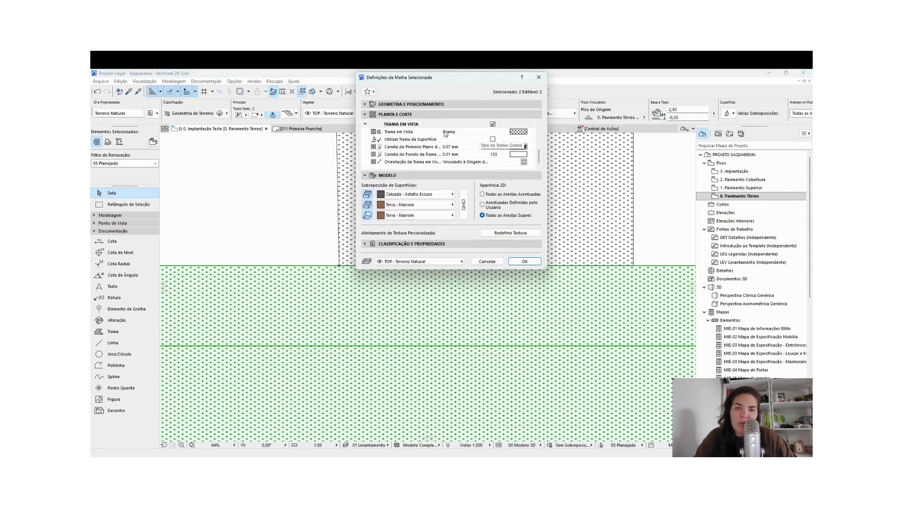
{"action": "left_click", "coordinate": [520, 132]}
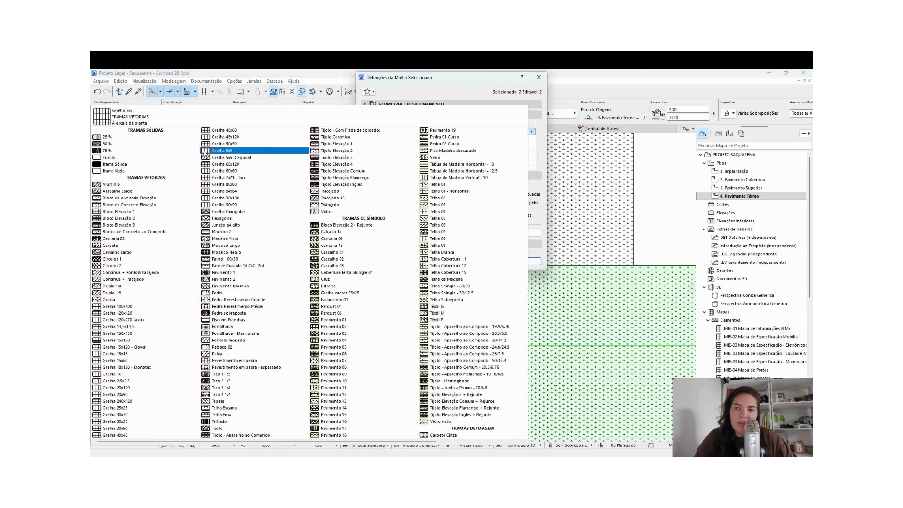
{"action": "left_click", "coordinate": [175, 165]}
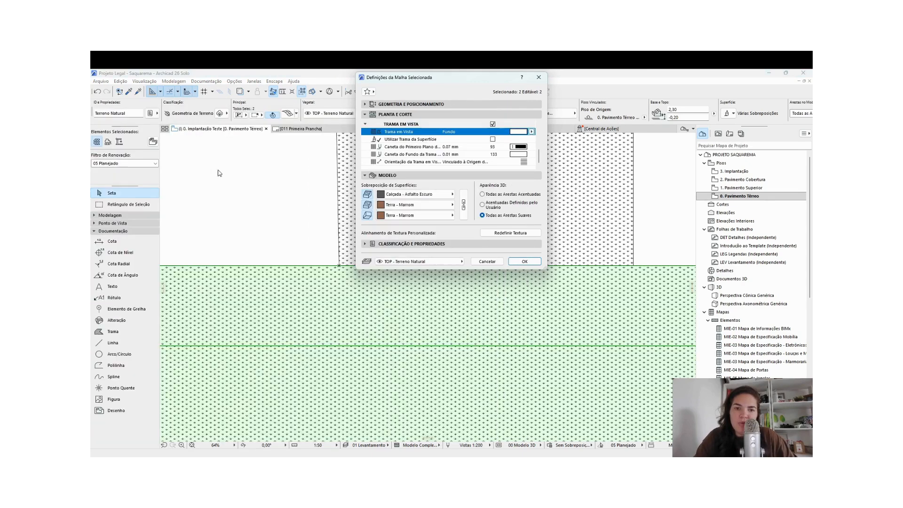
{"action": "left_click", "coordinate": [525, 261]}
{"action": "scroll", "coordinate": [415, 248], "scroll_direction": "down", "scroll_amount": 5}
{"action": "scroll", "coordinate": [414, 247], "scroll_direction": "down", "scroll_amount": 1}
{"action": "left_click", "coordinate": [551, 170]}
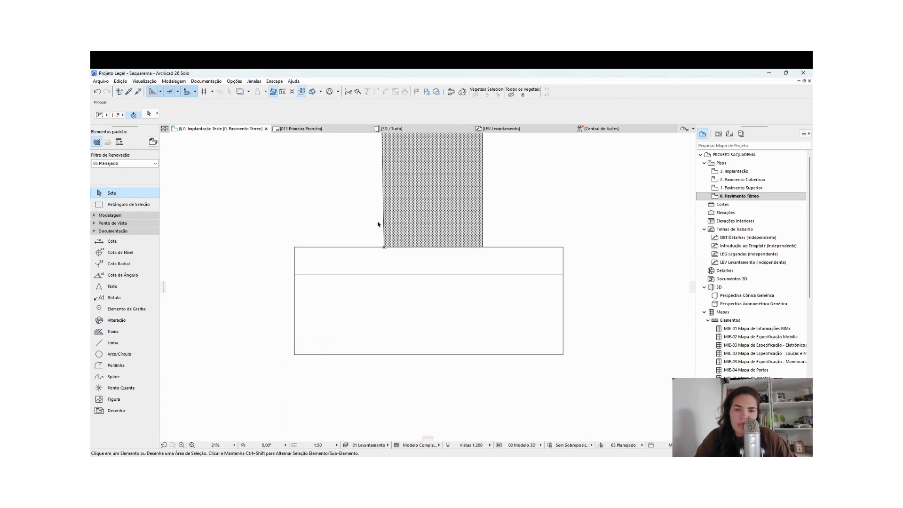
Select the lot's mesh and examine the density of its grass hatch over the whole lot
{"action": "left_click", "coordinate": [442, 180]}
{"action": "middle_click_drag", "start_coordinate": [453, 193], "coordinate": [437, 329]}
{"action": "middle_click_drag", "start_coordinate": [425, 259], "coordinate": [416, 311]}
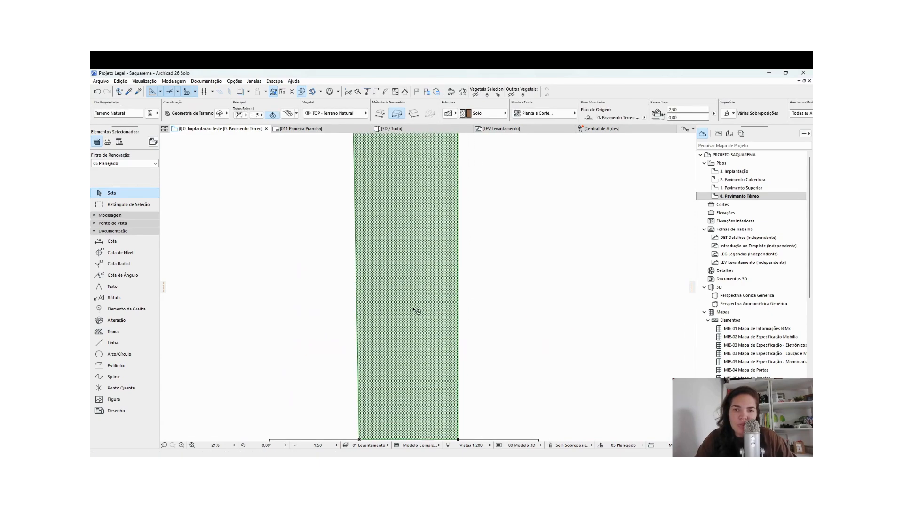
{"action": "scroll", "coordinate": [428, 238], "scroll_direction": "down", "scroll_amount": 3}
{"action": "middle_click_drag", "start_coordinate": [427, 240], "coordinate": [423, 286]}
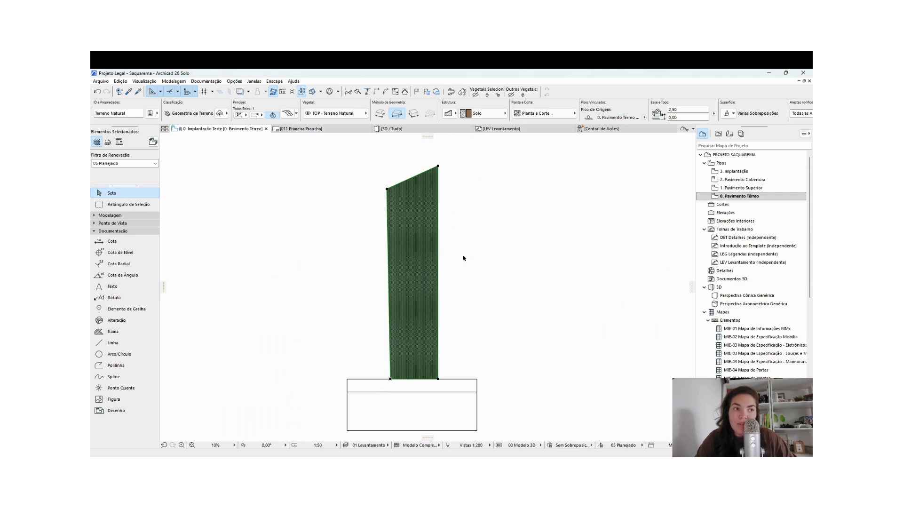
{"action": "scroll", "coordinate": [414, 322], "scroll_direction": "up", "scroll_amount": 4}
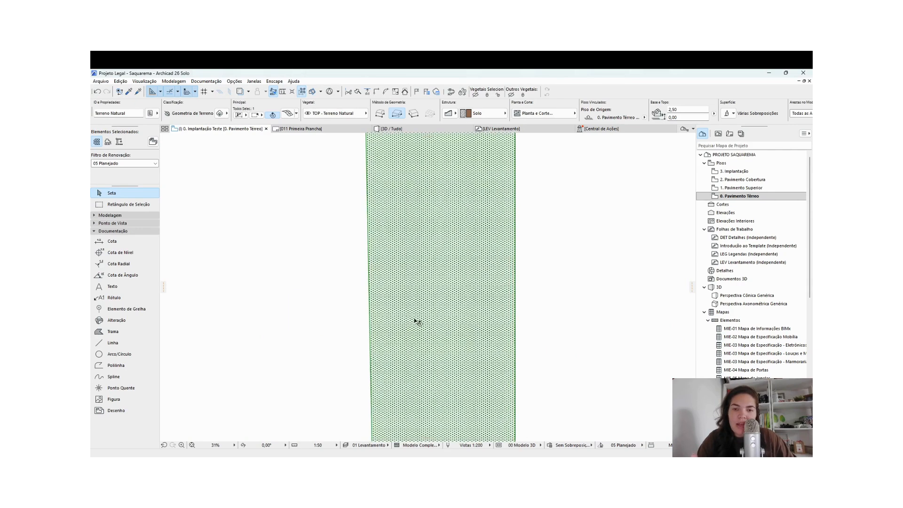
{"action": "left_click", "coordinate": [203, 175]}
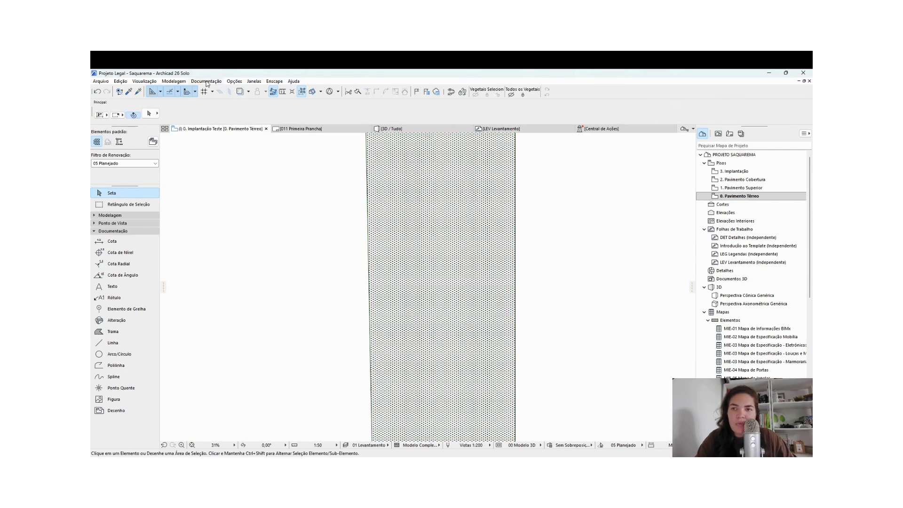
Duplicate the Grama fill attribute under the name "Grama - 1:50"
{"action": "left_click", "coordinate": [234, 81]}
{"action": "mouse_move", "coordinate": [238, 91]}
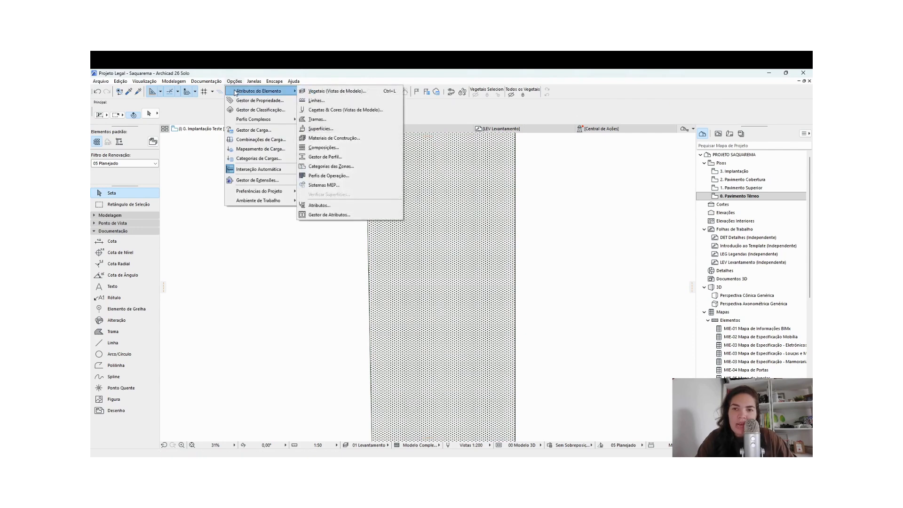
{"action": "left_click", "coordinate": [314, 120]}
{"action": "left_click", "coordinate": [405, 91]}
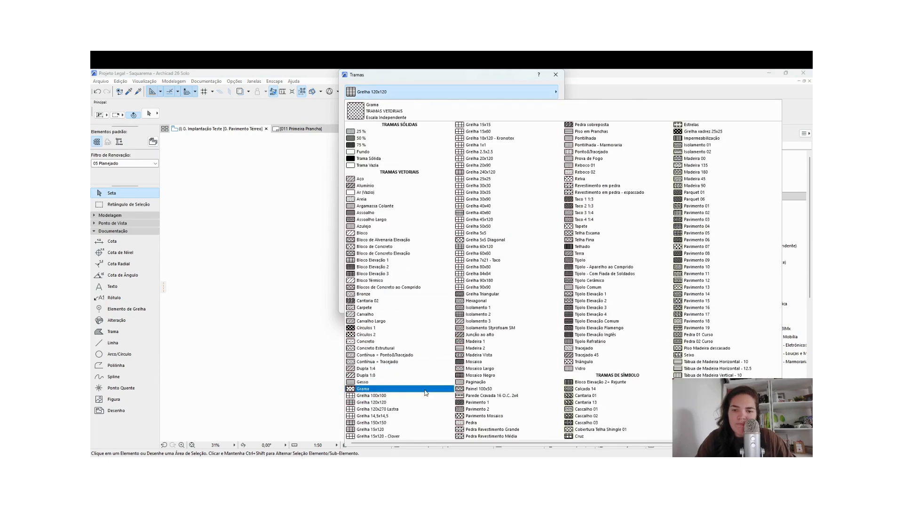
{"action": "left_click", "coordinate": [426, 393]}
{"action": "left_click", "coordinate": [391, 109]}
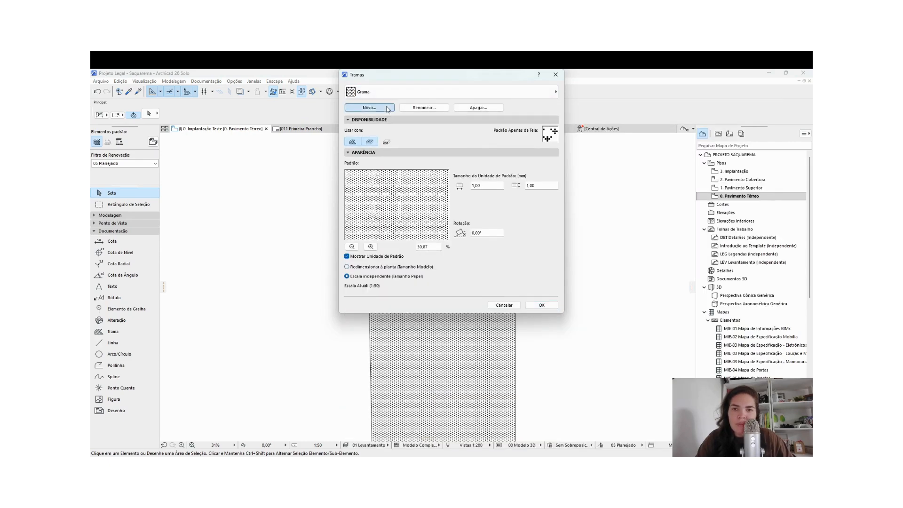
{"action": "left_click", "coordinate": [410, 194]}
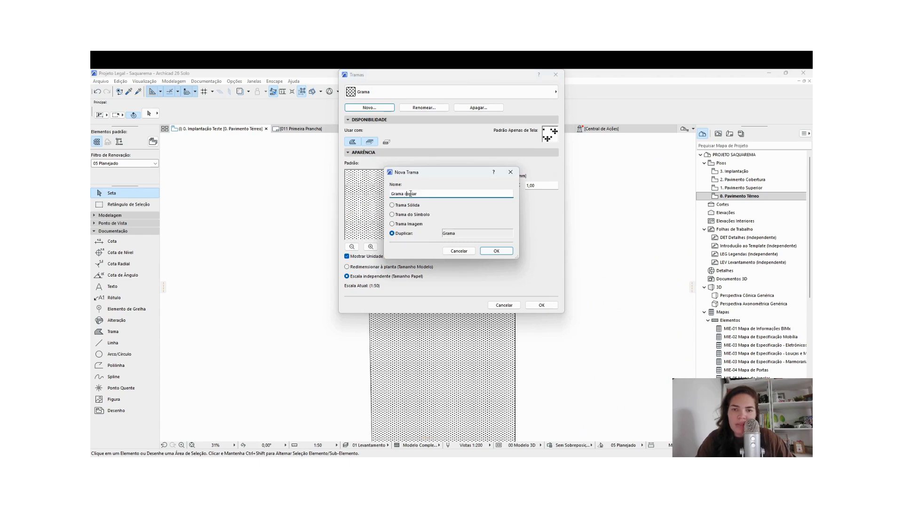
{"action": "double_click", "coordinate": [406, 194]}
{"action": "type", "text": "-"}
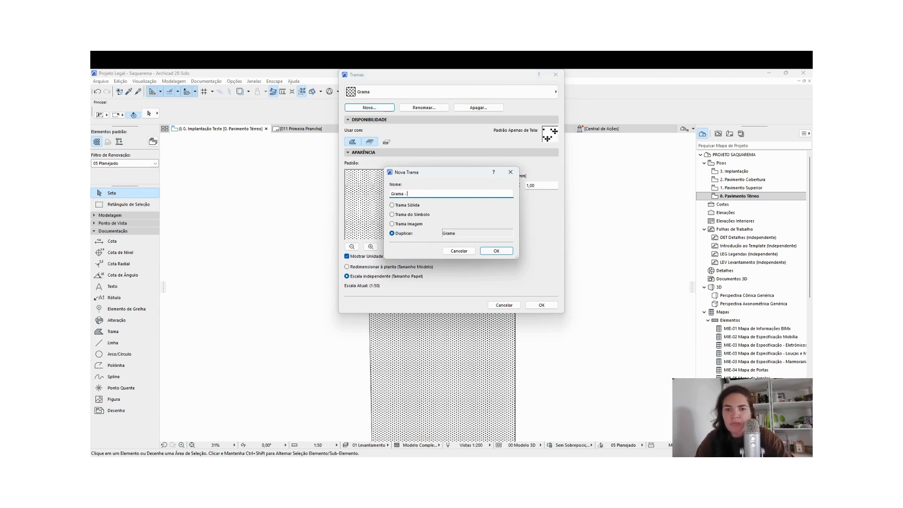
{"action": "type", "text": " 1"}
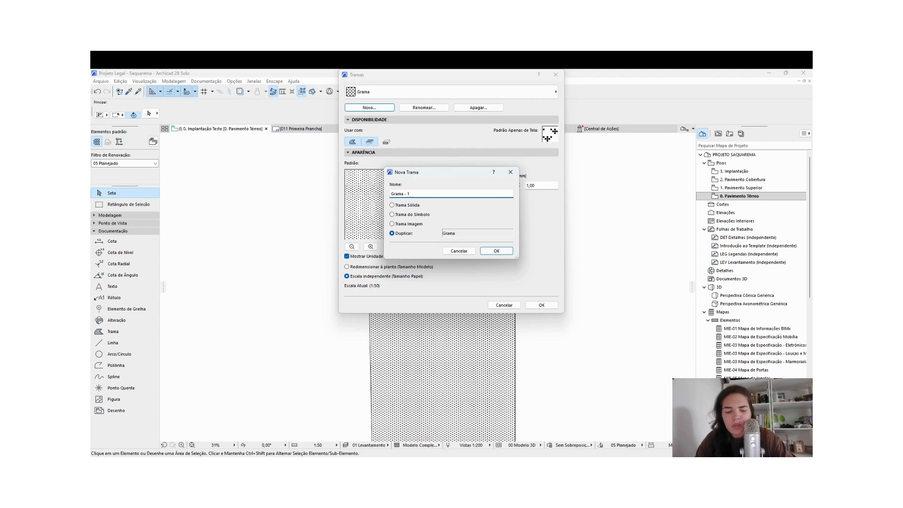
{"action": "type", "text": ":50"}
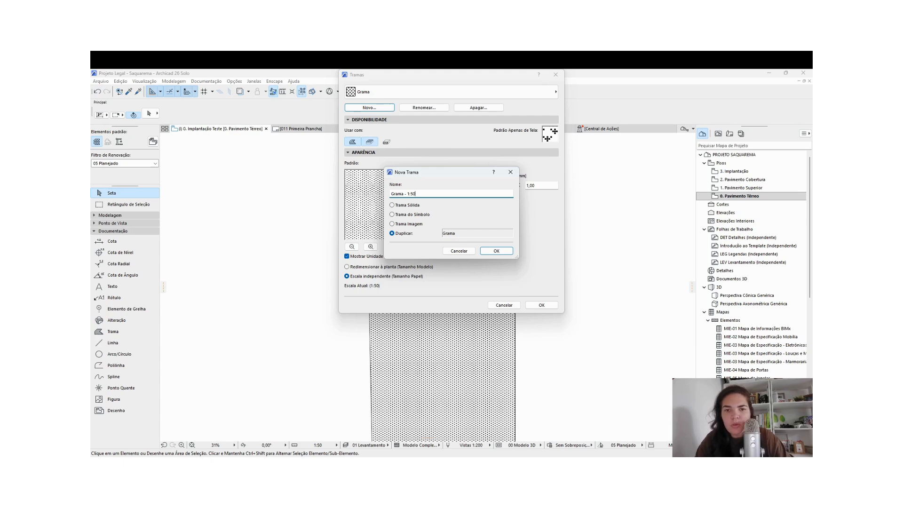
{"action": "left_click", "coordinate": [497, 251]}
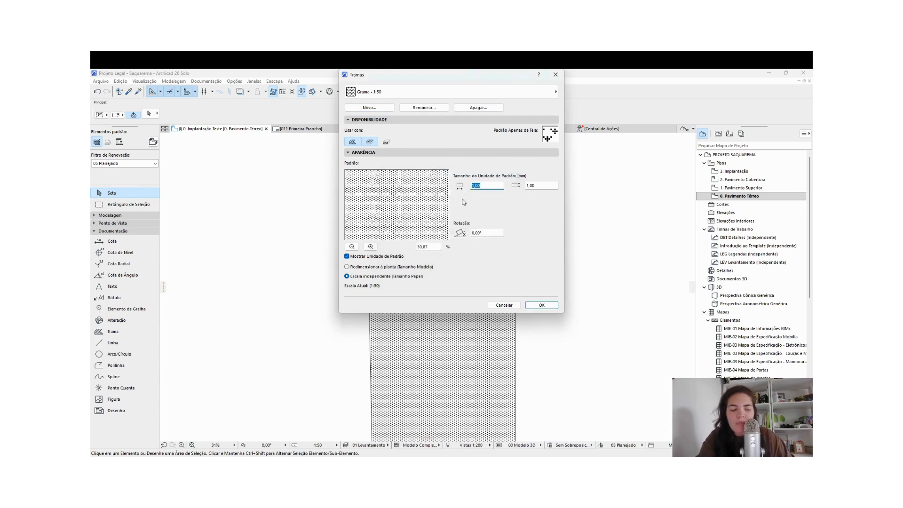
Set the Grama - 1:50 fill's pattern unit size to 2,50 mm in both directions and save the attribute
{"action": "type", "text": "2,5"}
{"action": "left_click", "coordinate": [540, 186]}
{"action": "type", "text": "5"}
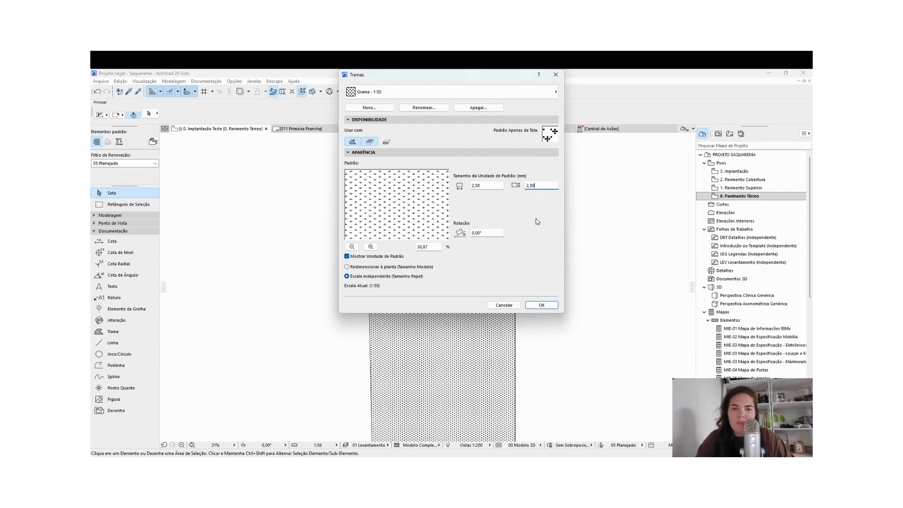
{"action": "left_click", "coordinate": [541, 305]}
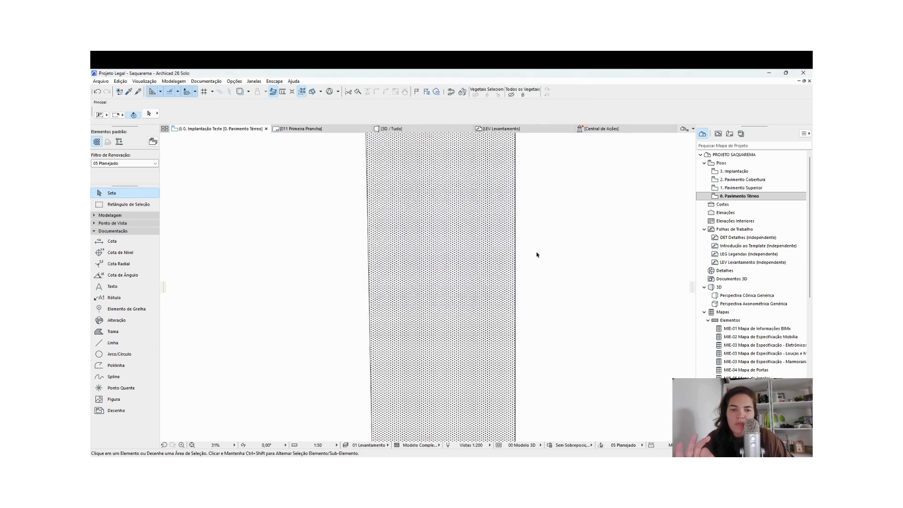
Assign the Grama - 1:50 fill as the lot mesh's cover fill and enlarge its settings window
{"action": "left_click", "coordinate": [484, 222]}
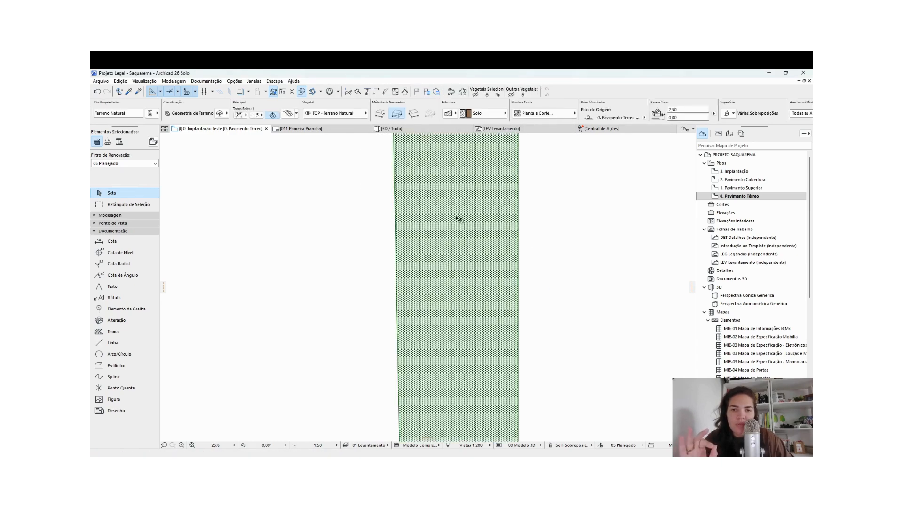
{"action": "double_click", "coordinate": [476, 214]}
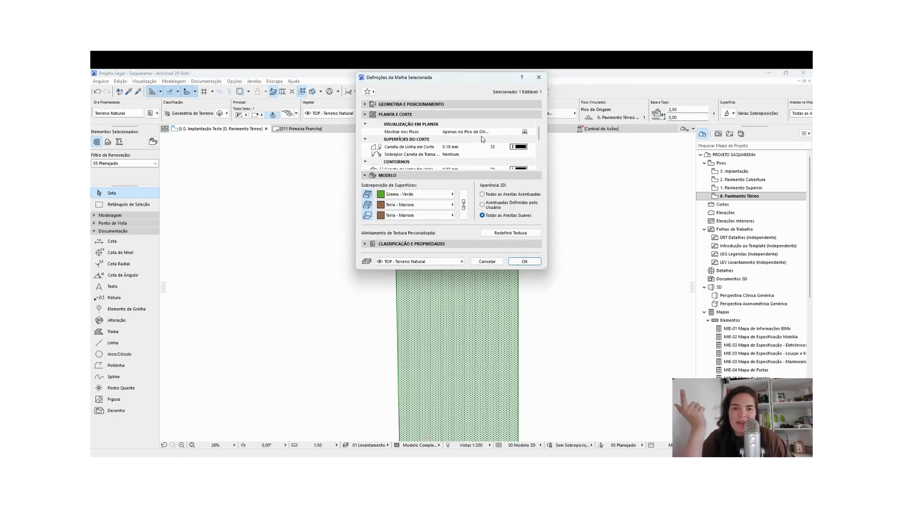
{"action": "scroll", "coordinate": [484, 140], "scroll_direction": "down", "scroll_amount": 3}
{"action": "left_click", "coordinate": [519, 139]}
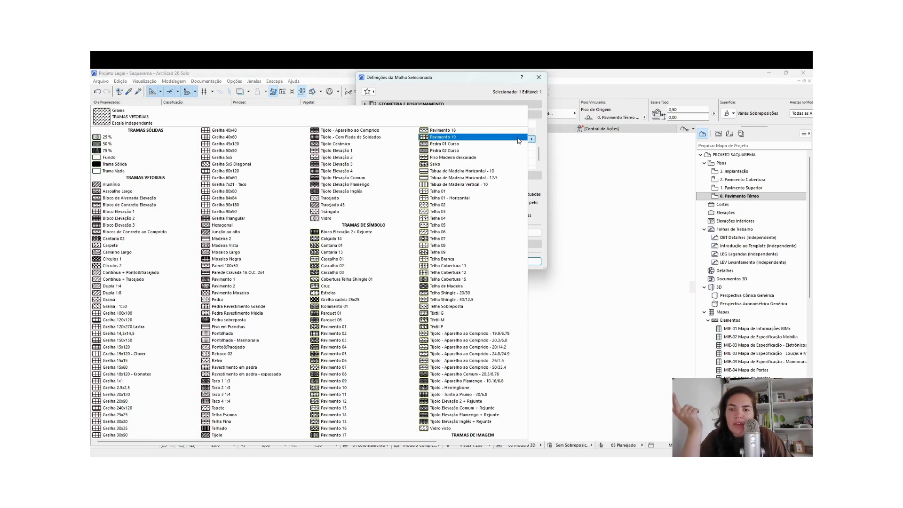
{"action": "left_click", "coordinate": [130, 308]}
{"action": "left_click_drag", "start_coordinate": [546, 270], "coordinate": [612, 390]}
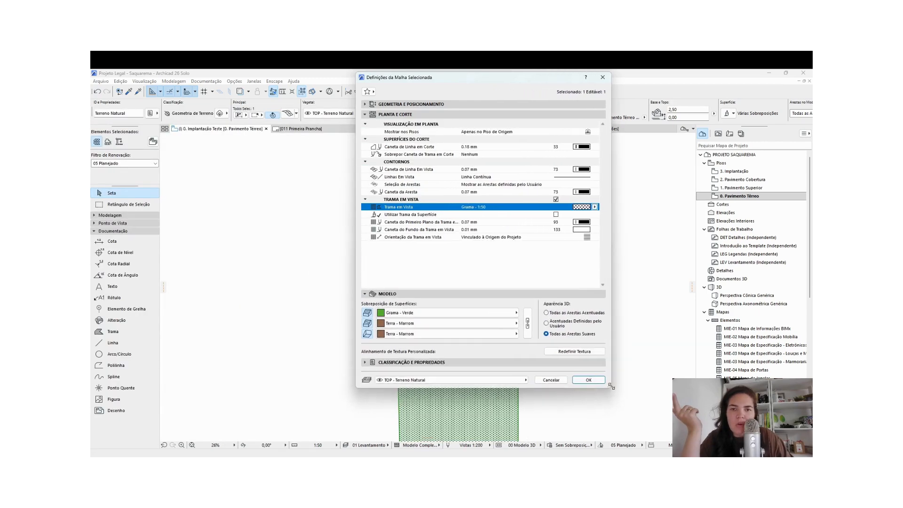
{"action": "left_click", "coordinate": [597, 207]}
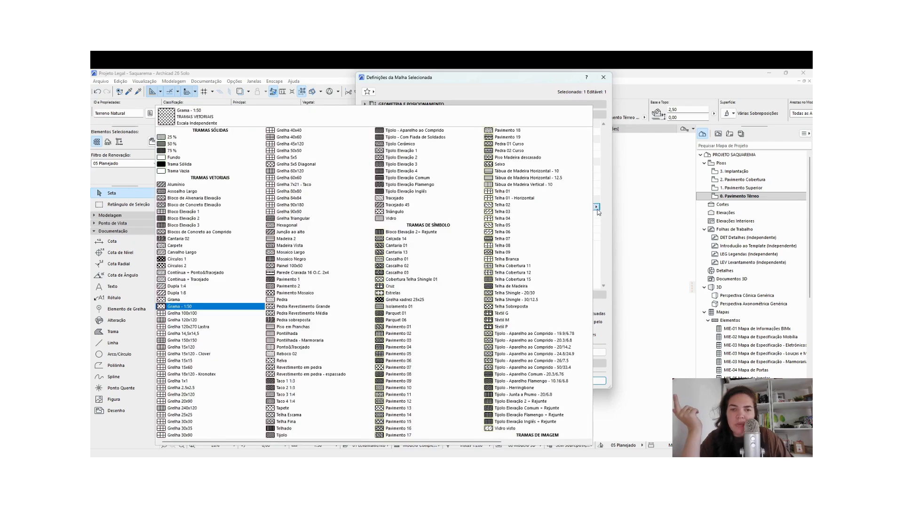
{"action": "left_click", "coordinate": [598, 211]}
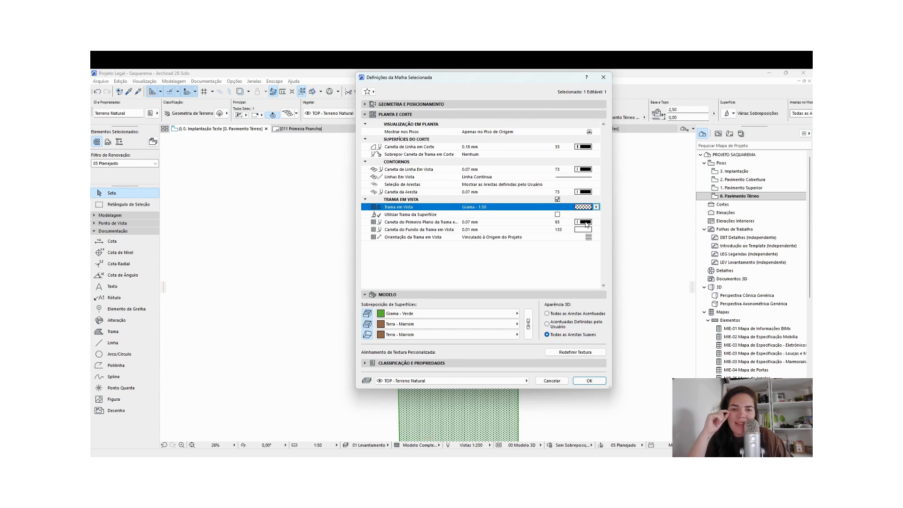
Change the lot mesh's cover fill foreground pen to a light colour and apply the mesh settings
{"action": "left_click", "coordinate": [585, 223]}
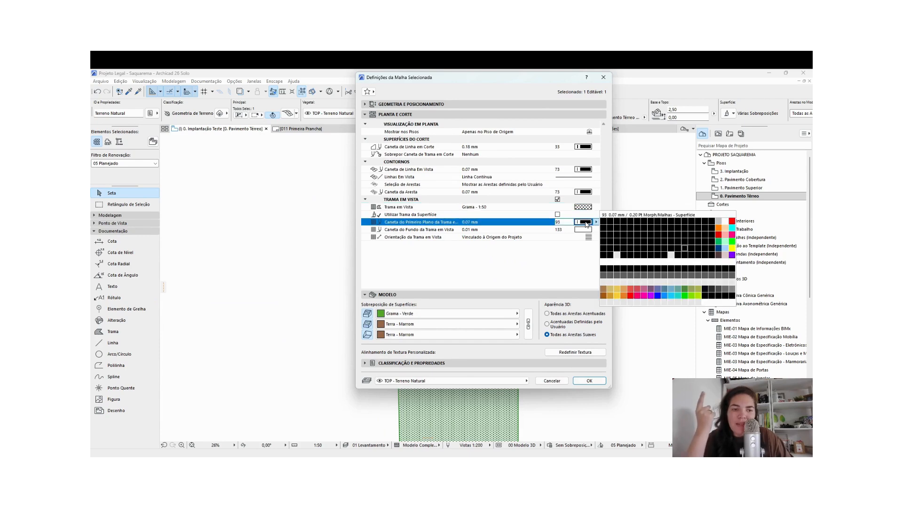
{"action": "left_click", "coordinate": [717, 225]}
{"action": "left_click", "coordinate": [589, 381]}
{"action": "left_click", "coordinate": [596, 375]}
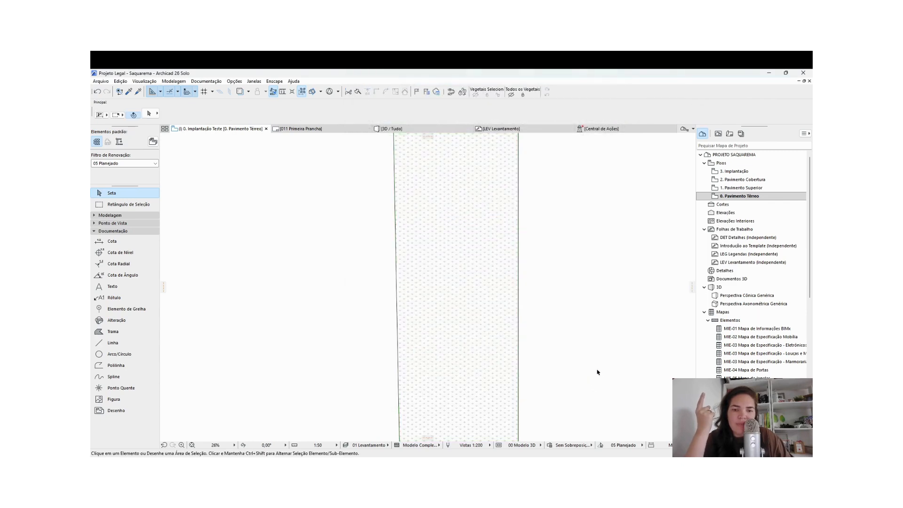
Examine the lot's new grass hatch in the whole plan and at 100% zoom
{"action": "scroll", "coordinate": [547, 230], "scroll_direction": "down", "scroll_amount": 5}
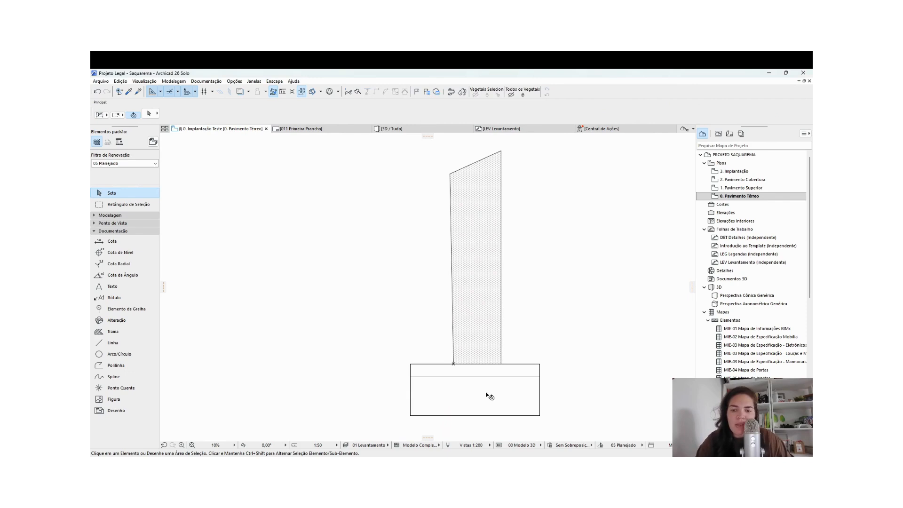
{"action": "left_click", "coordinate": [217, 449]}
{"action": "left_click", "coordinate": [257, 417]}
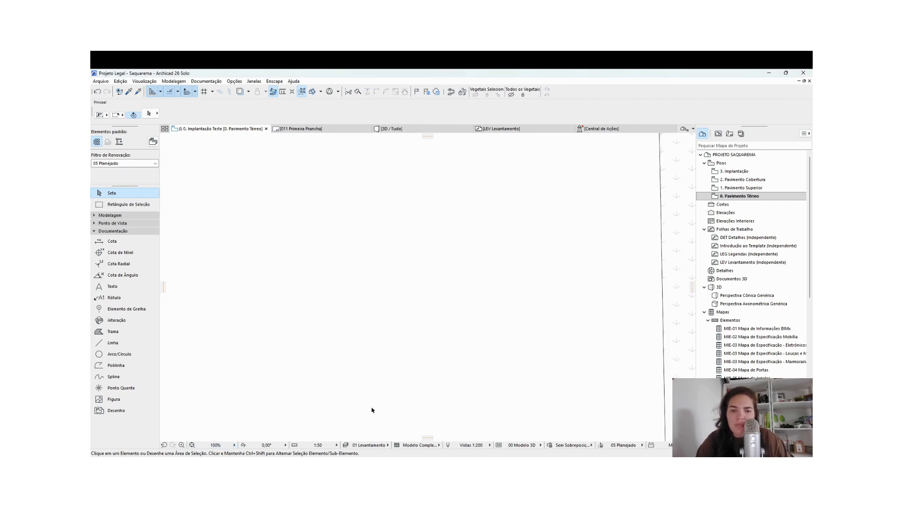
{"action": "mouse_move", "coordinate": [551, 351]}
{"action": "middle_mouse_down"}
{"action": "mouse_move", "coordinate": [420, 343]}
{"action": "mouse_move", "coordinate": [306, 350]}
{"action": "mouse_move", "coordinate": [357, 339]}
{"action": "mouse_move", "coordinate": [515, 336]}
{"action": "middle_mouse_up"}
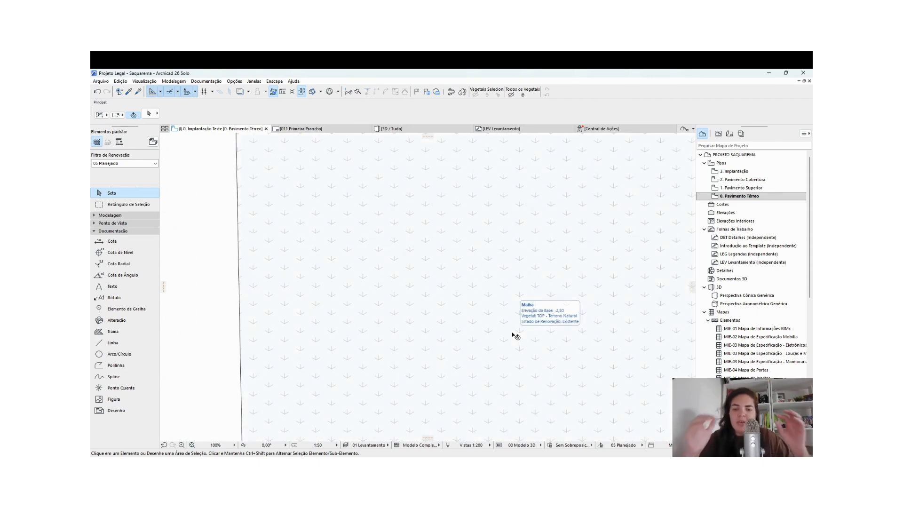
{"action": "left_click", "coordinate": [513, 333]}
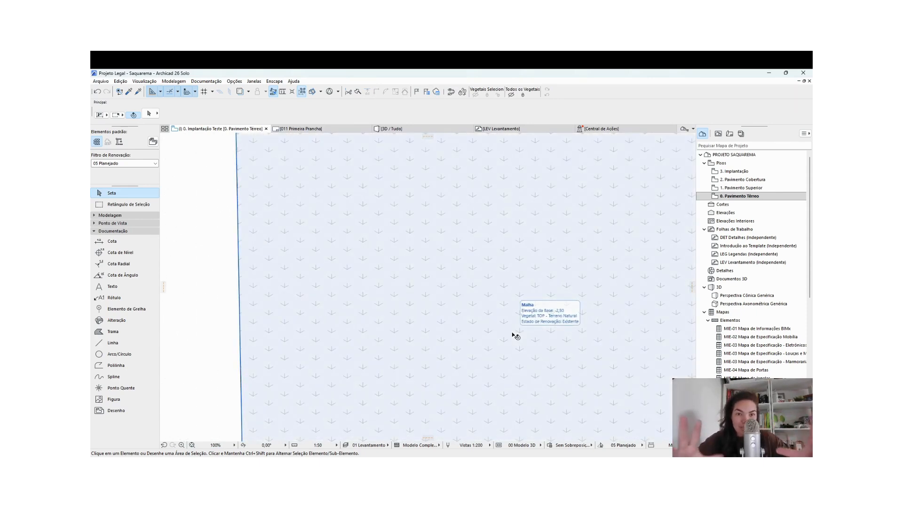
{"action": "key", "text": "Escape"}
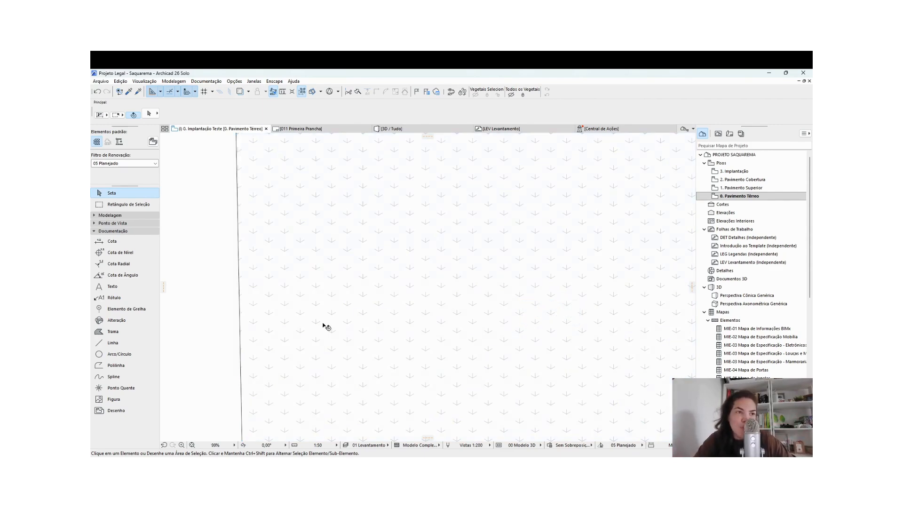
{"action": "scroll", "coordinate": [325, 326], "scroll_direction": "down", "scroll_amount": 5}
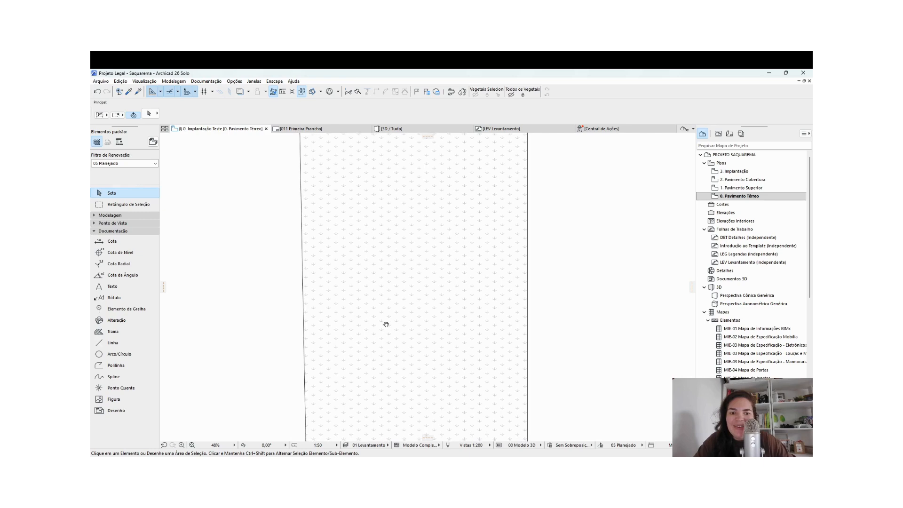
Place a horizontal guide line on the lot's street-side boundary and a vertical one on its right-hand side boundary
{"action": "scroll", "coordinate": [389, 284], "scroll_direction": "down", "scroll_amount": 5}
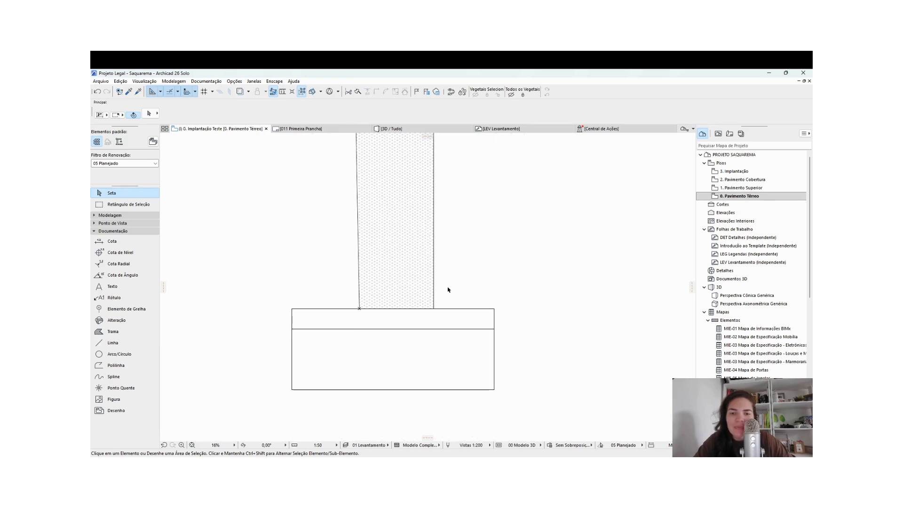
{"action": "scroll", "coordinate": [573, 258], "scroll_direction": "down", "scroll_amount": 1}
{"action": "middle_click_drag", "start_coordinate": [572, 261], "coordinate": [568, 324]}
{"action": "middle_click_drag", "start_coordinate": [544, 243], "coordinate": [538, 304]}
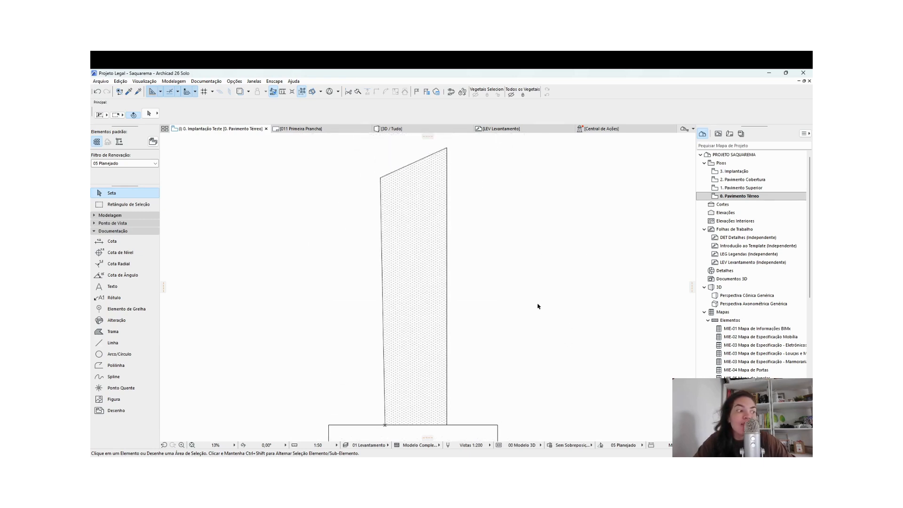
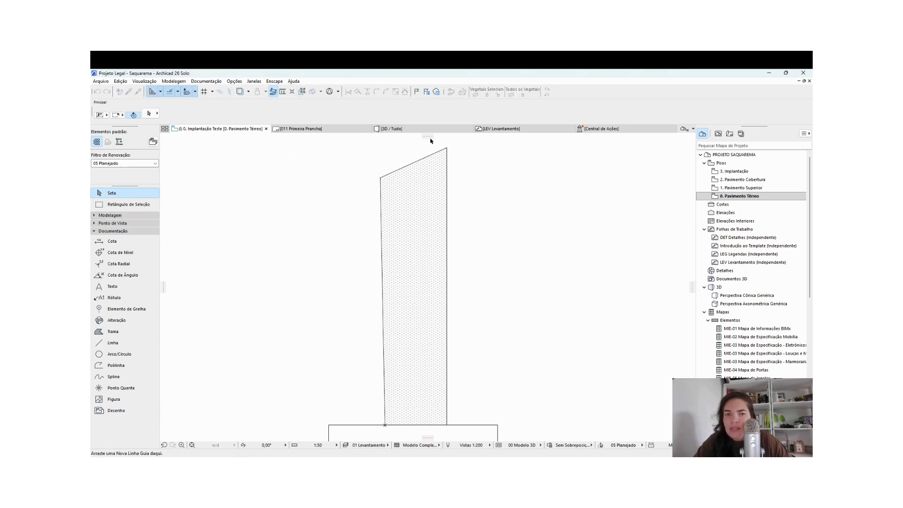
{"action": "left_click_drag", "start_coordinate": [429, 140], "coordinate": [497, 426]}
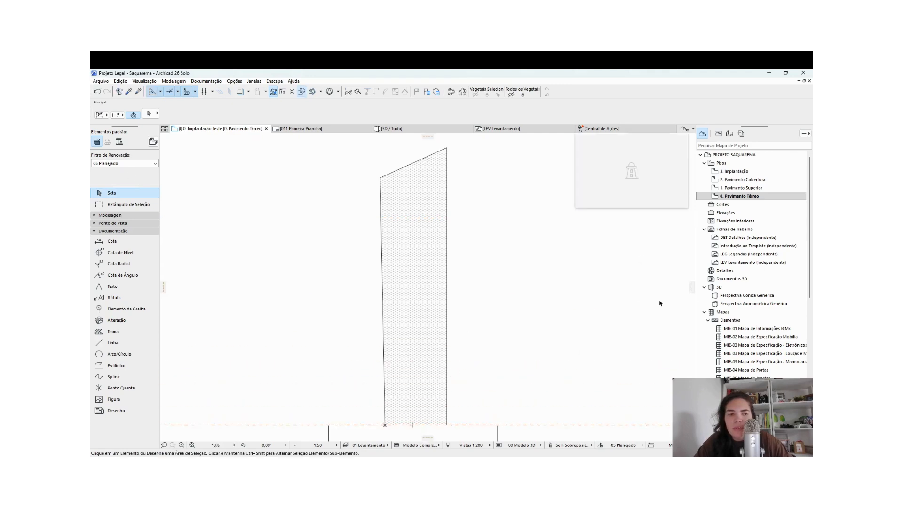
{"action": "left_click_drag", "start_coordinate": [692, 288], "coordinate": [448, 176]}
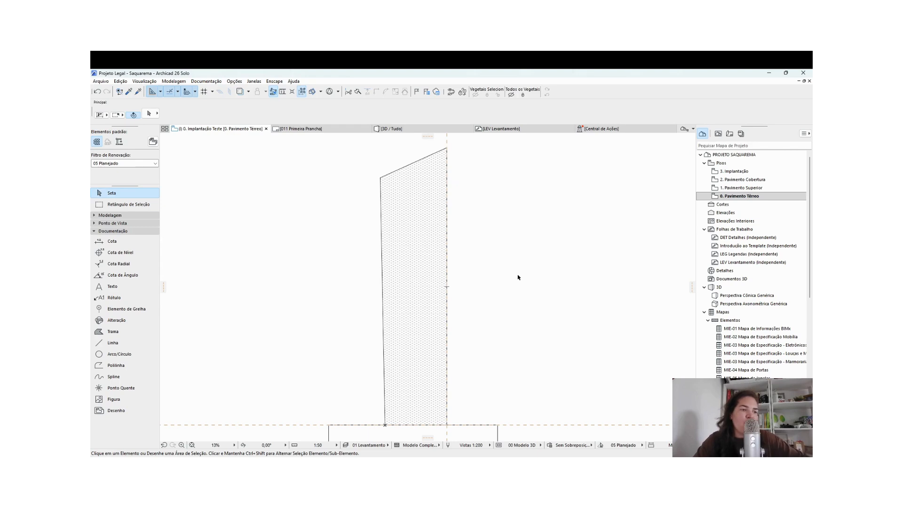
Move the horizontal guide line 24 m from the street-side boundary into the lot
{"action": "mouse_move", "coordinate": [388, 187]}
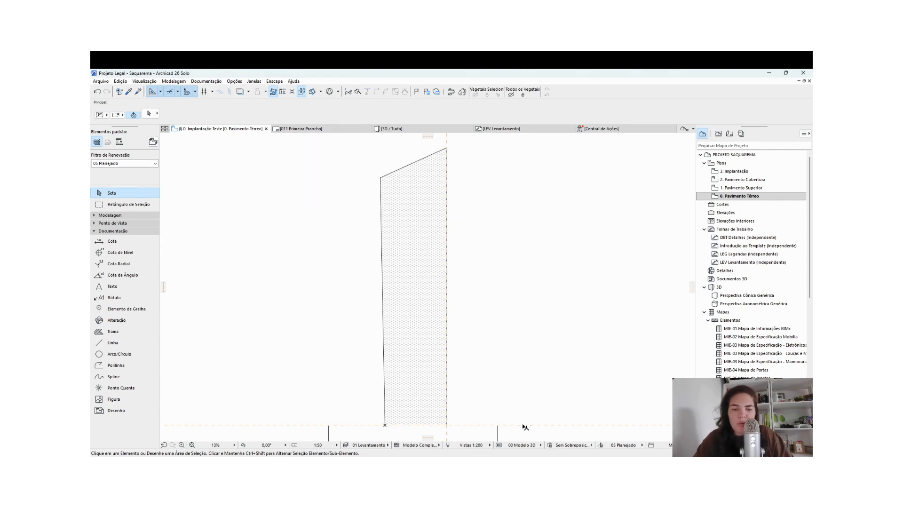
{"action": "left_click", "coordinate": [504, 425]}
{"action": "type", "text": "2"}
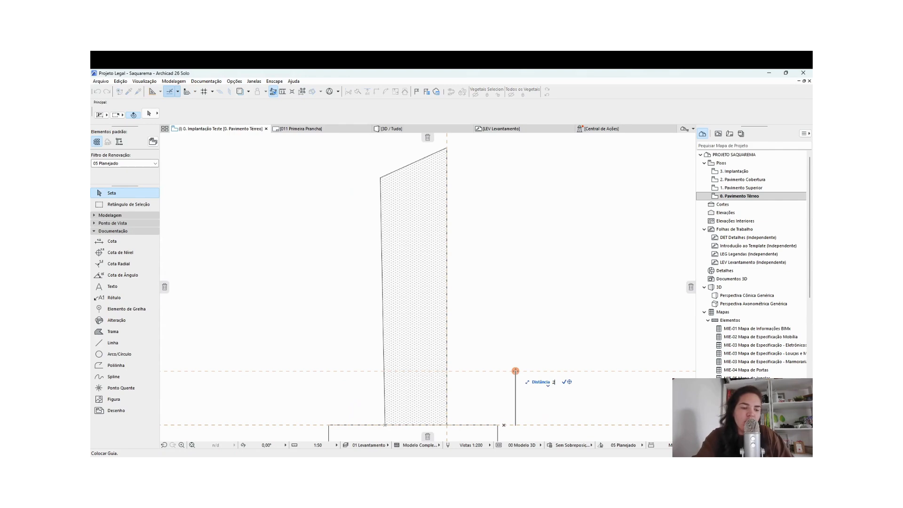
{"action": "type", "text": "4"}
{"action": "key", "text": "Return"}
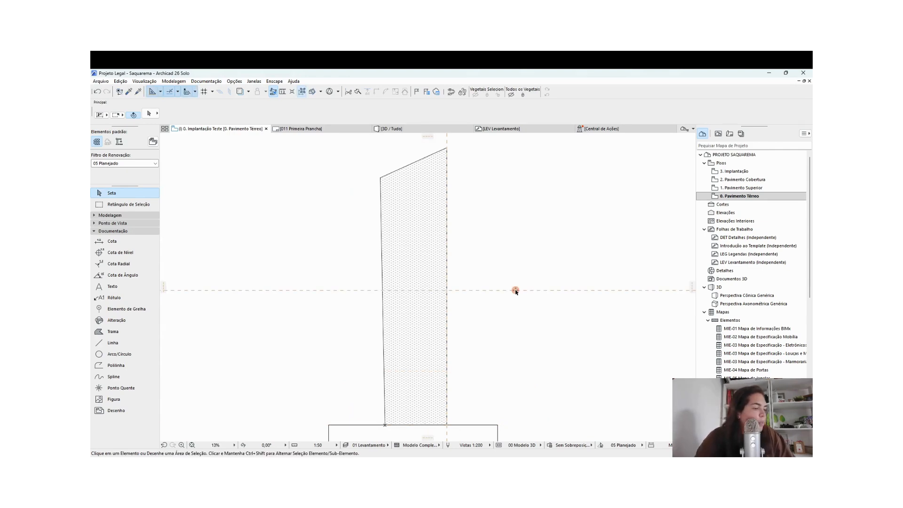
Add a second horizontal guide line 11,4 m deeper into the lot, keeping the first one in place
{"action": "left_click", "coordinate": [516, 291]}
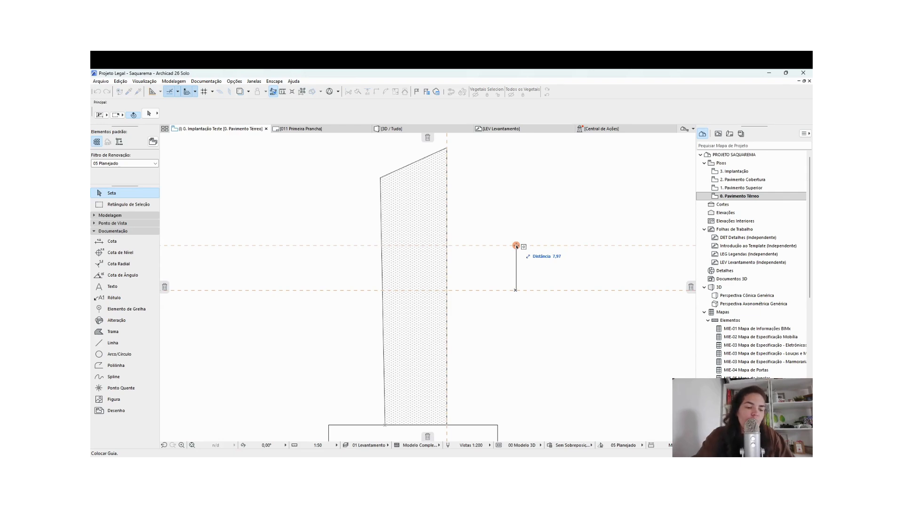
{"action": "type", "text": "11,4"}
{"action": "key", "text": "Return"}
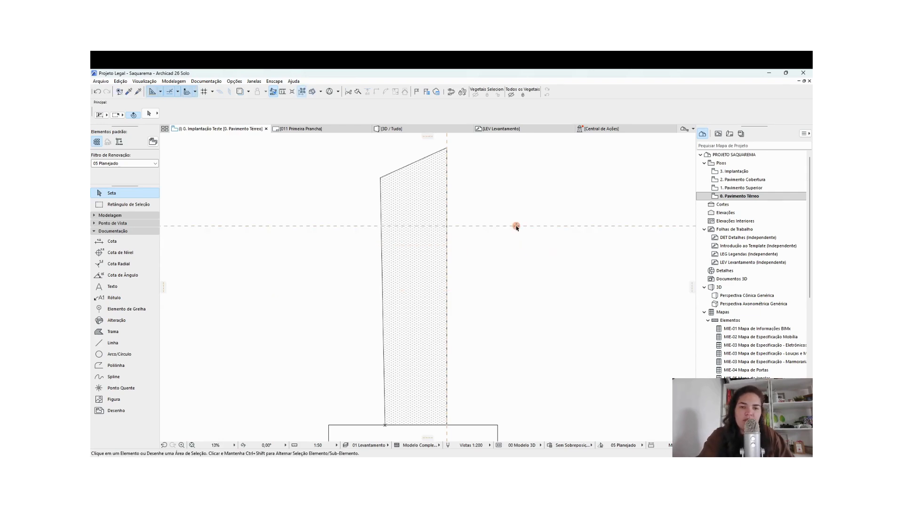
{"action": "left_click", "coordinate": [516, 226]}
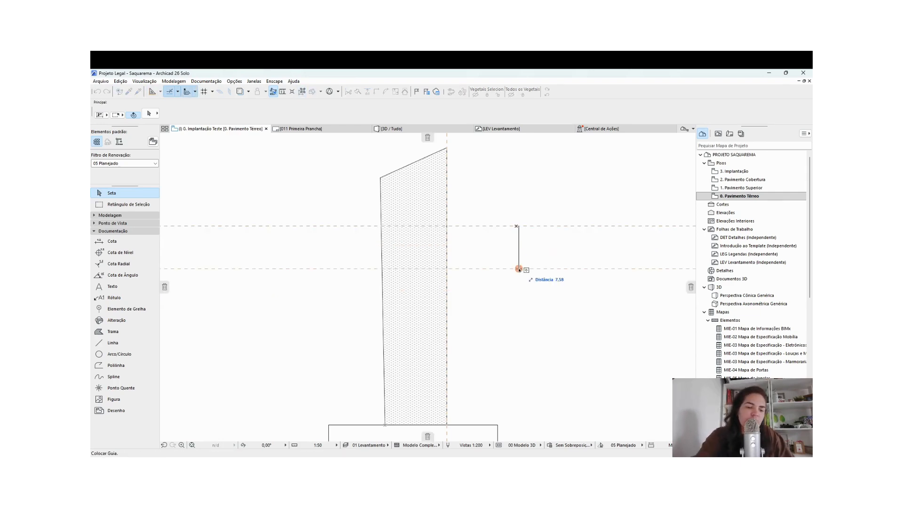
{"action": "type", "text": "11,4"}
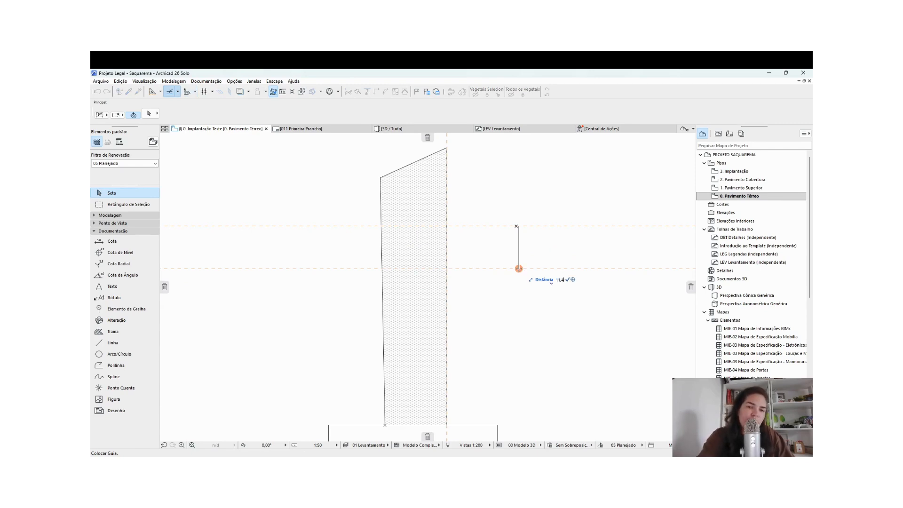
{"action": "key", "text": "Return"}
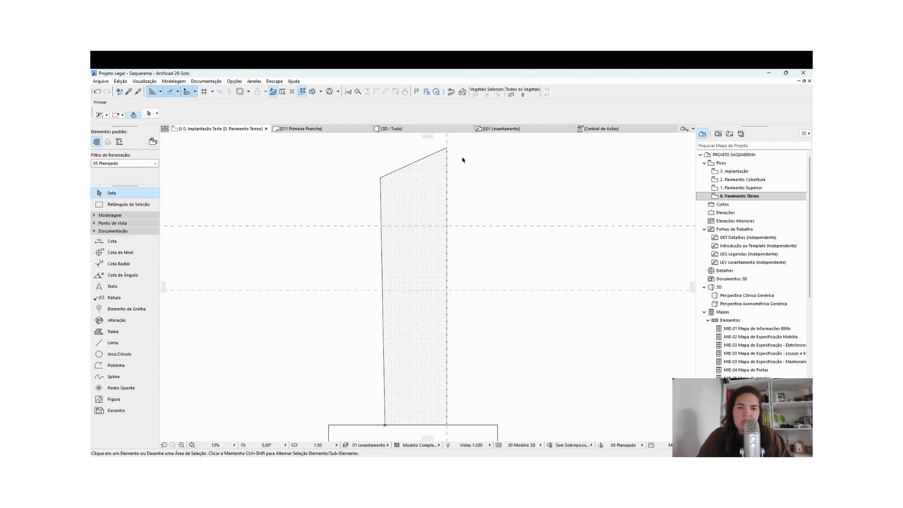
Move the vertical guide line 3,45 m inward from the lot's right-hand boundary
{"action": "scroll", "coordinate": [463, 160], "scroll_direction": "up", "scroll_amount": 3}
{"action": "left_click", "coordinate": [447, 204]}
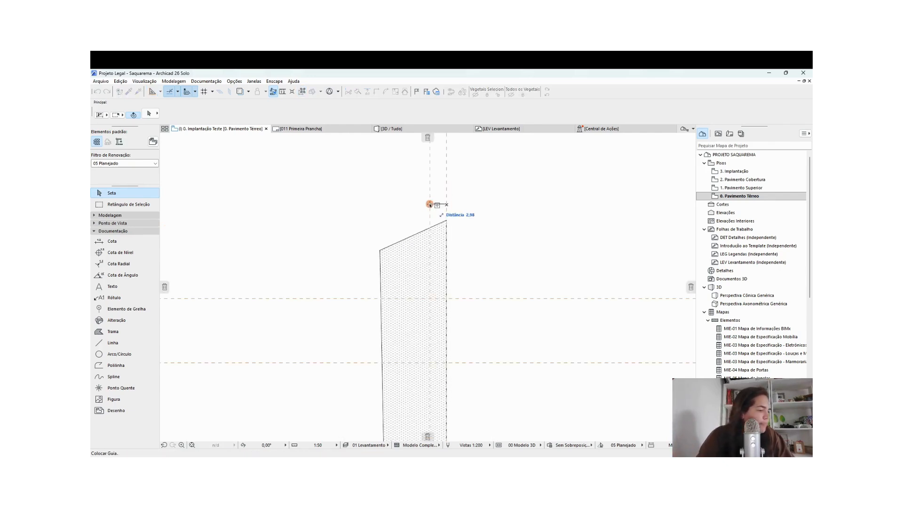
{"action": "type", "text": "3,45"}
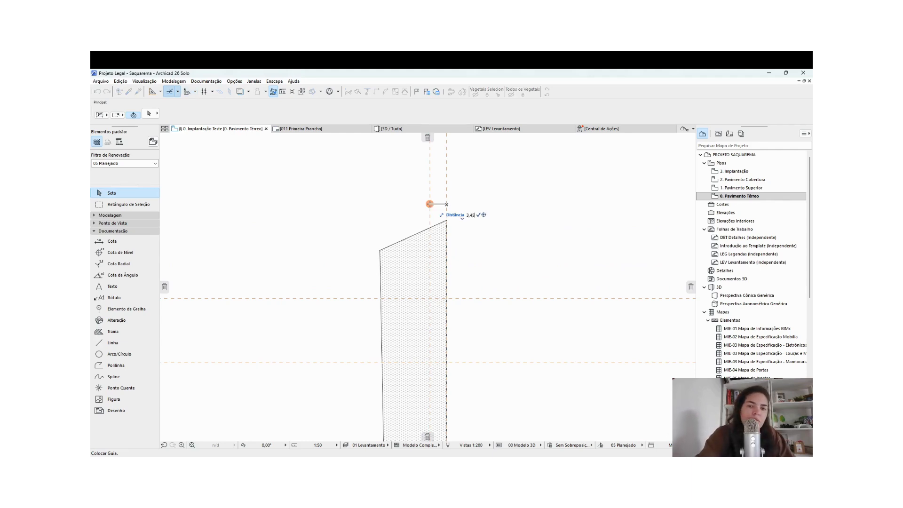
{"action": "key", "text": "Return"}
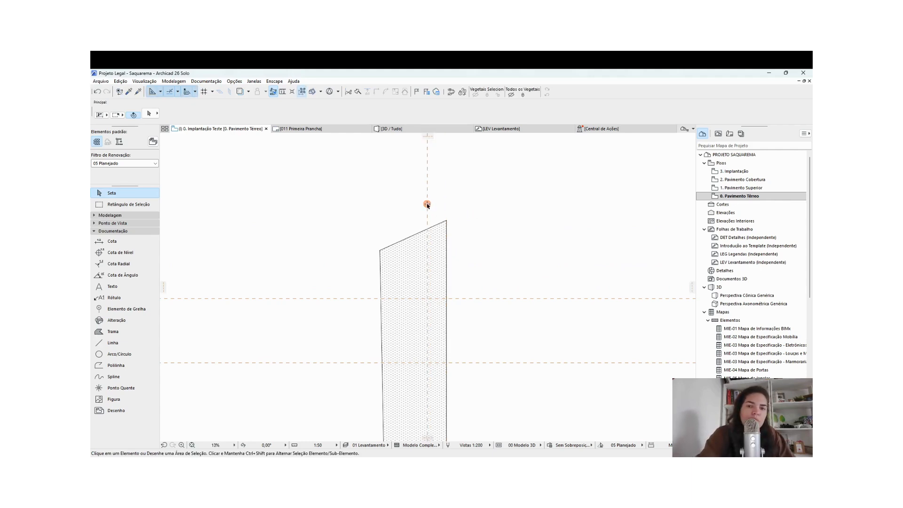
{"action": "left_click", "coordinate": [427, 204]}
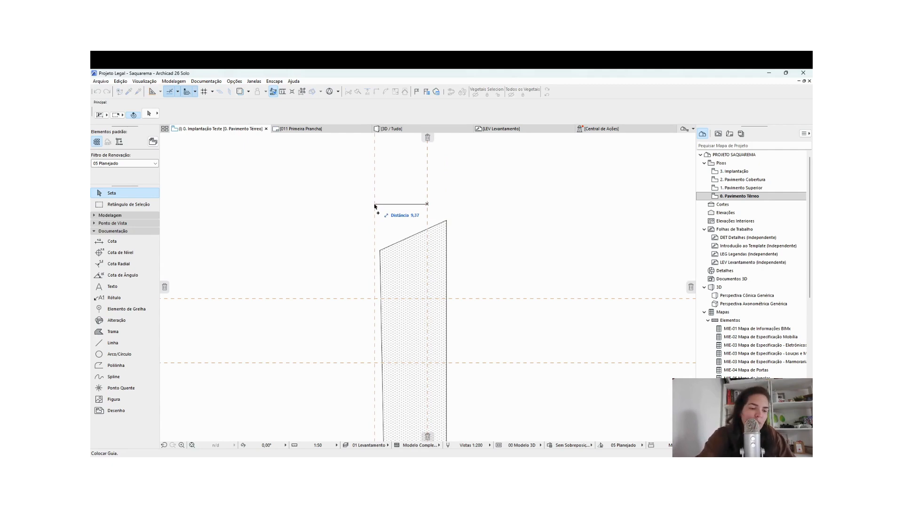
{"action": "left_click", "coordinate": [393, 204]}
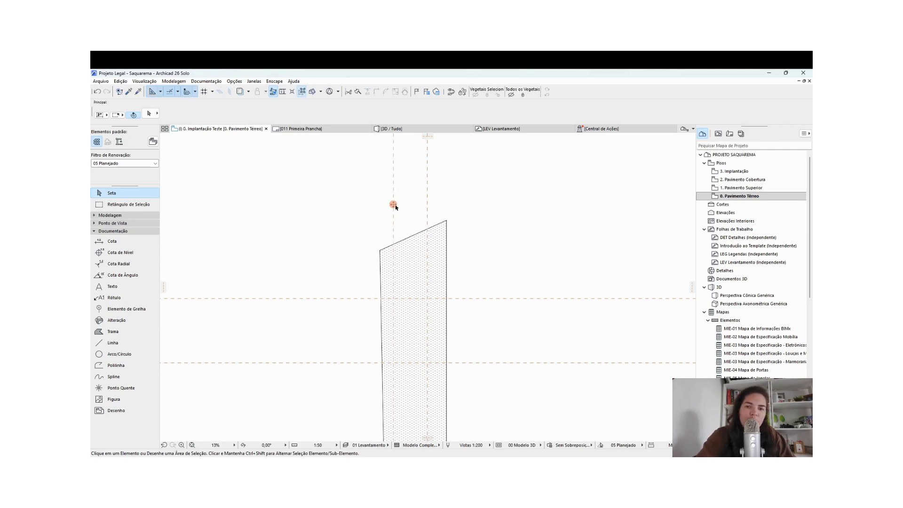
{"action": "left_click_drag", "start_coordinate": [394, 205], "coordinate": [428, 205]}
Add a second vertical guide line 6,05 m to the left of the first, keeping the first in place
{"action": "left_click", "coordinate": [428, 205]}
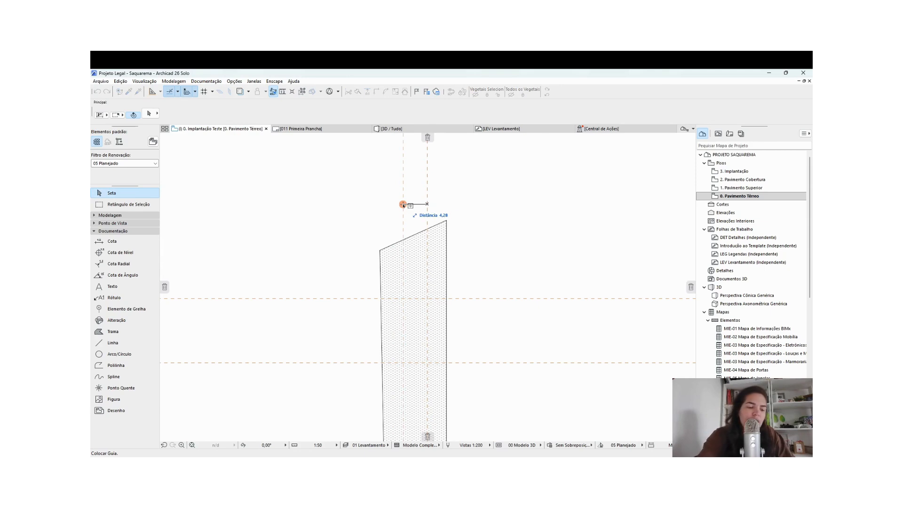
{"action": "type", "text": "6"}
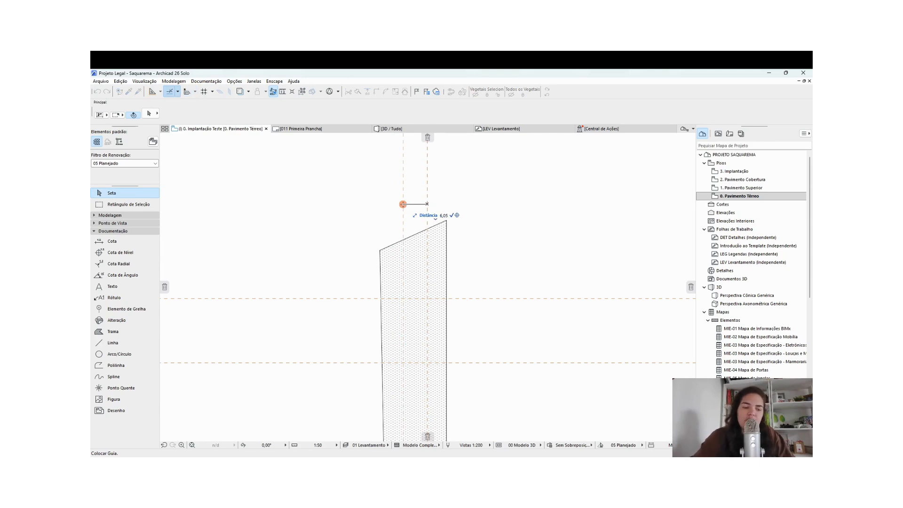
{"action": "type", "text": ",05"}
{"action": "key", "text": "Return"}
{"action": "left_click", "coordinate": [393, 205]}
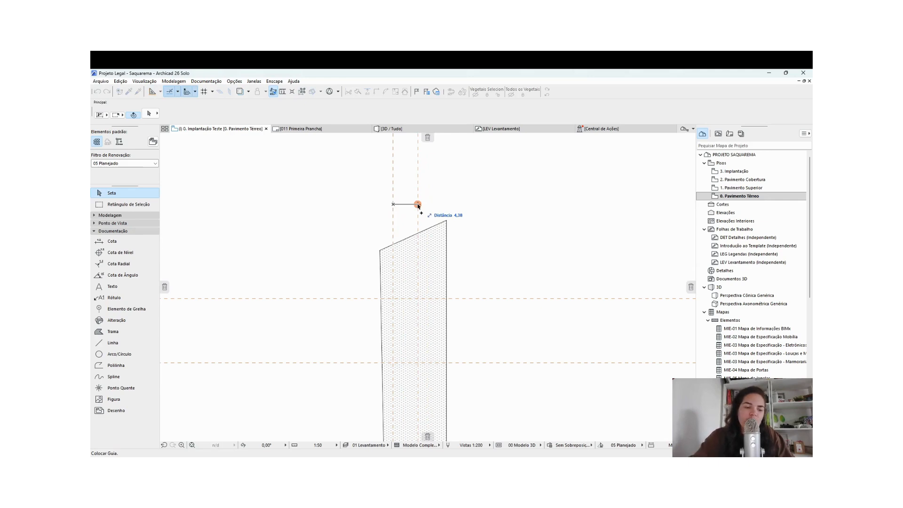
{"action": "left_click", "coordinate": [426, 204]}
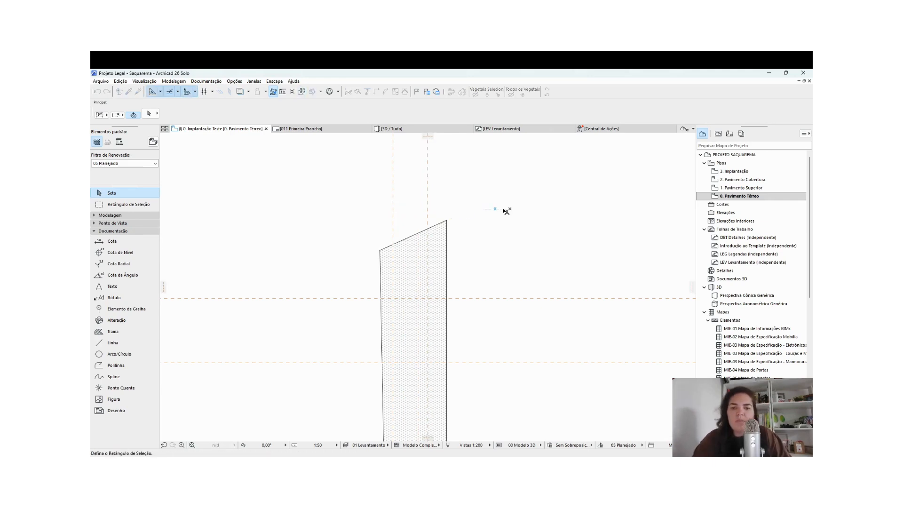
Draw a rectangular slab inside the area bounded by the four guide lines, using the Laje Concreto Armado - Obra Nova favourite
{"action": "scroll", "coordinate": [506, 211], "scroll_direction": "down", "scroll_amount": 3}
{"action": "scroll", "coordinate": [521, 276], "scroll_direction": "up", "scroll_amount": 4}
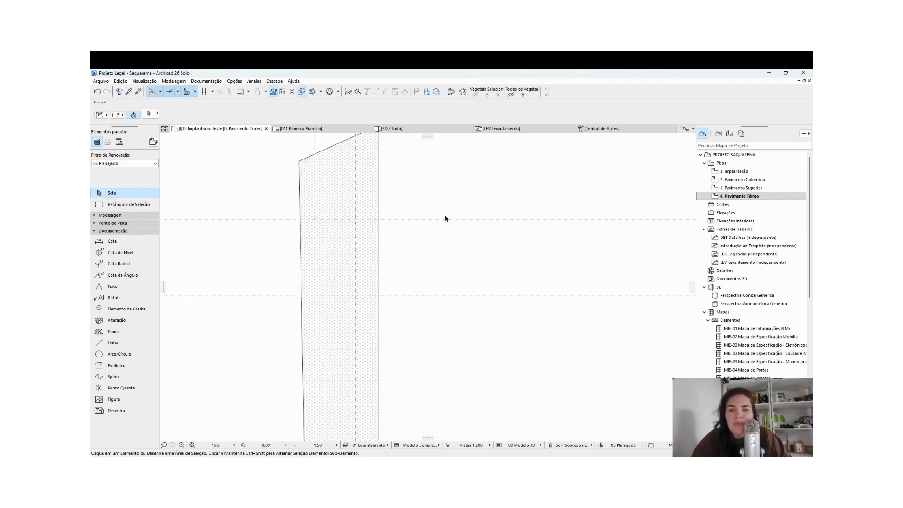
{"action": "left_click", "coordinate": [134, 215]}
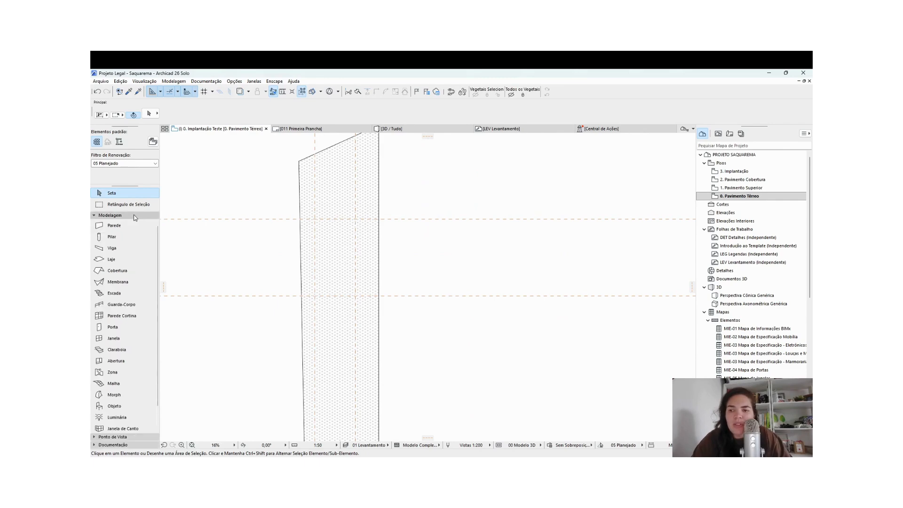
{"action": "left_click", "coordinate": [128, 259]}
{"action": "left_click", "coordinate": [155, 262]}
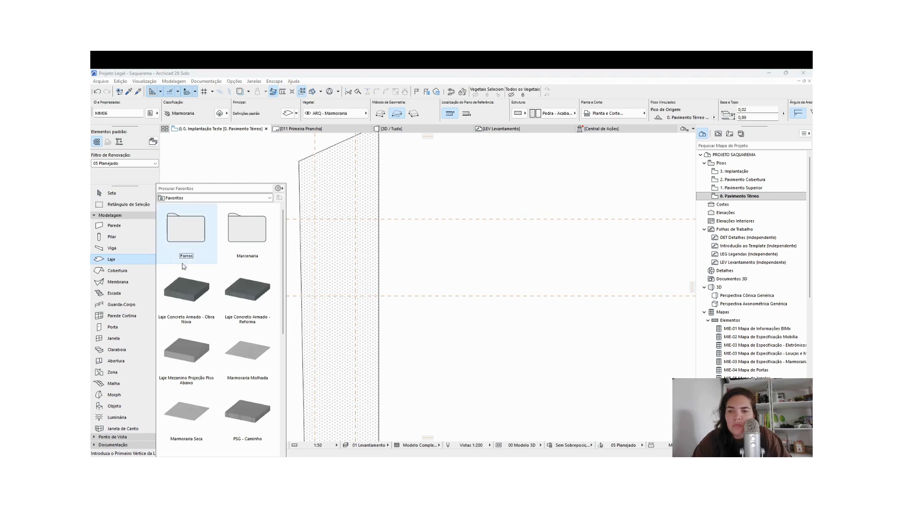
{"action": "double_click", "coordinate": [188, 305]}
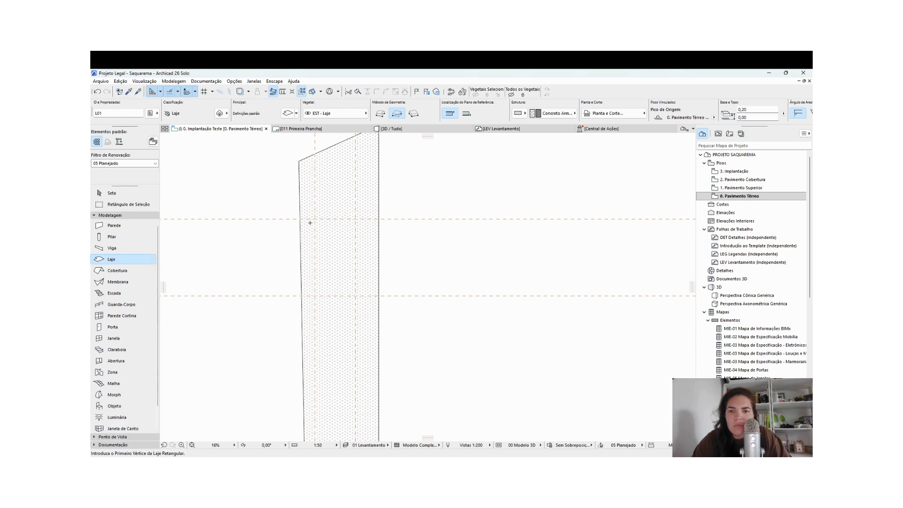
{"action": "left_click", "coordinate": [324, 234]}
Examine how the new slab sits on the grass terrain in the 3D perspective and select the slab
{"action": "left_click", "coordinate": [434, 128]}
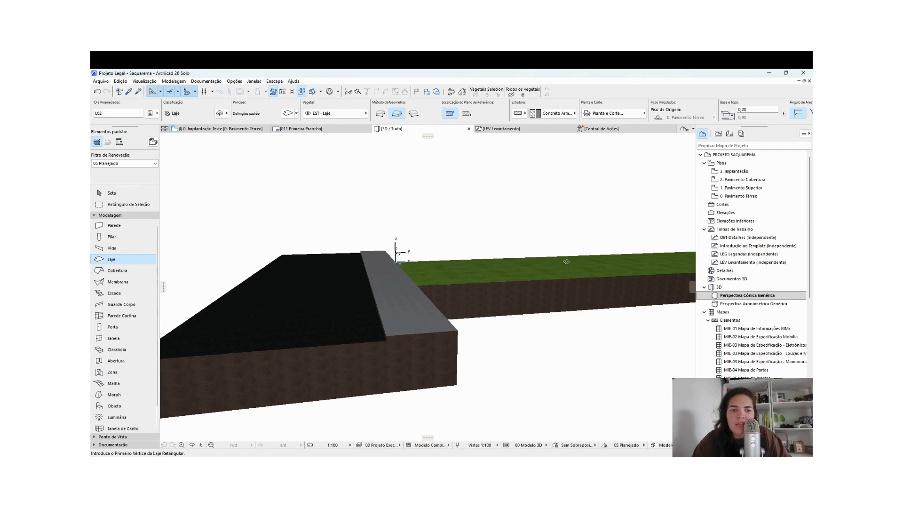
{"action": "scroll", "coordinate": [365, 287], "scroll_direction": "up", "scroll_amount": 3}
{"action": "middle_click_drag", "start_coordinate": [365, 287], "coordinate": [377, 315]}
{"action": "scroll", "coordinate": [452, 305], "scroll_direction": "up", "scroll_amount": 3}
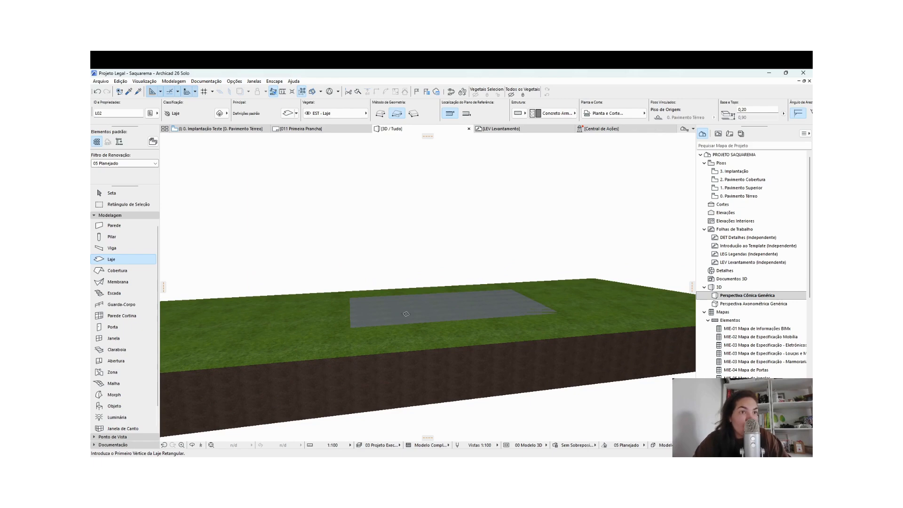
{"action": "key", "text": "Escape"}
{"action": "left_click", "coordinate": [399, 313]}
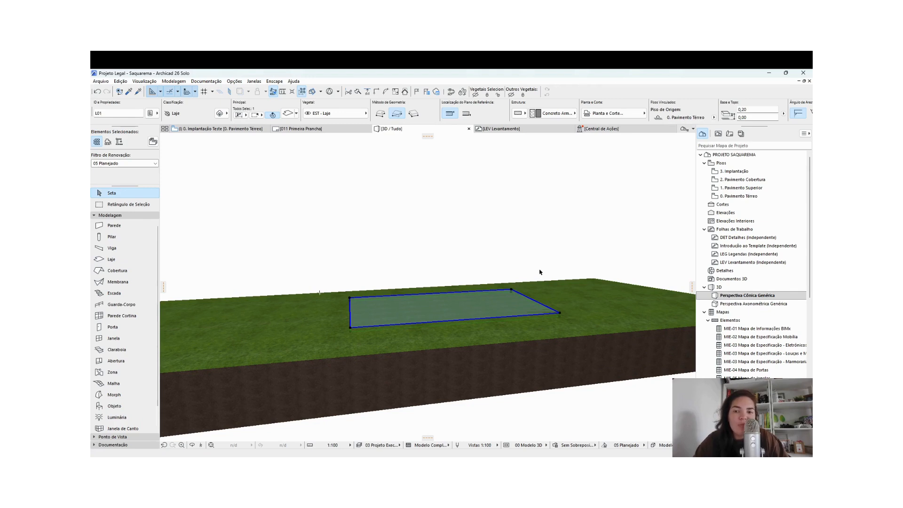
{"action": "scroll", "coordinate": [539, 272], "scroll_direction": "down", "scroll_amount": 4}
{"action": "middle_click_drag", "start_coordinate": [473, 297], "coordinate": [541, 308]}
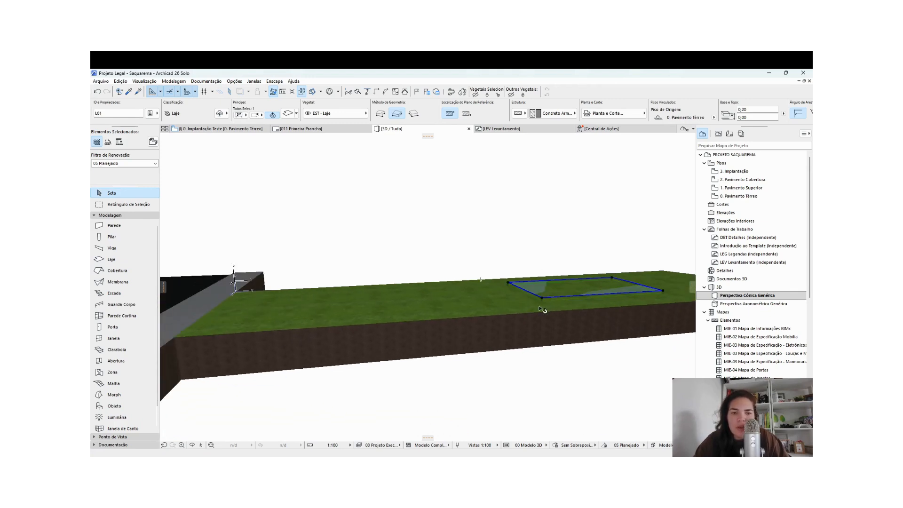
{"action": "middle_click_drag", "start_coordinate": [593, 294], "coordinate": [521, 303]}
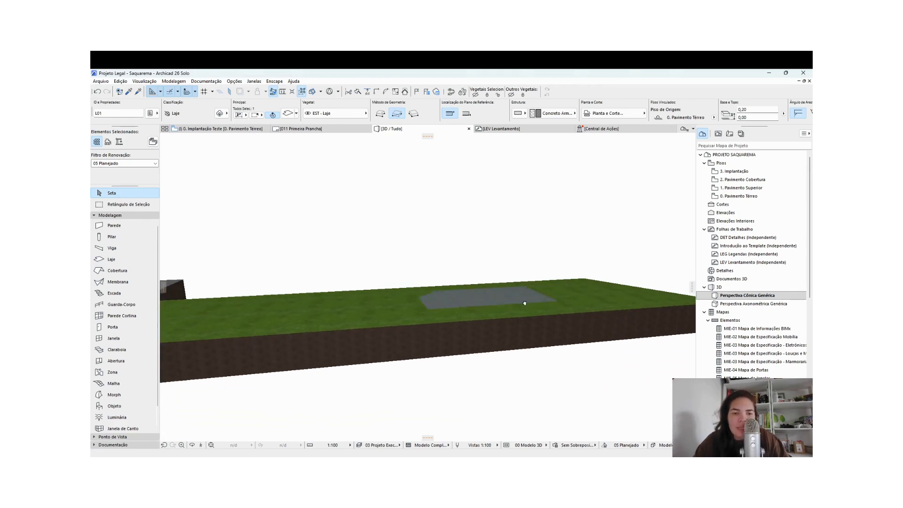
{"action": "scroll", "coordinate": [496, 298], "scroll_direction": "up", "scroll_amount": 5}
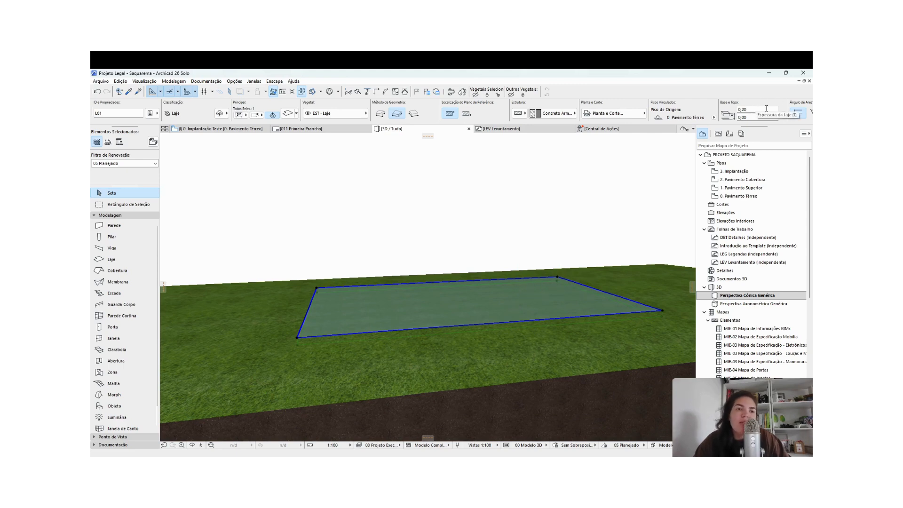
Set the selected slab's elevation relative to its home storey to -0,05 m
{"action": "left_click_drag", "start_coordinate": [767, 109], "coordinate": [737, 111]}
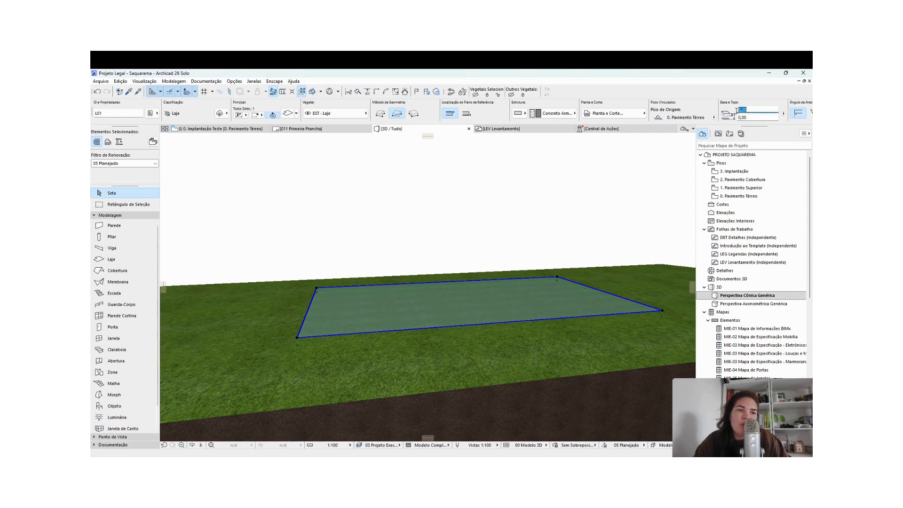
{"action": "left_click", "coordinate": [761, 117]}
{"action": "key", "text": "BackSpace"}
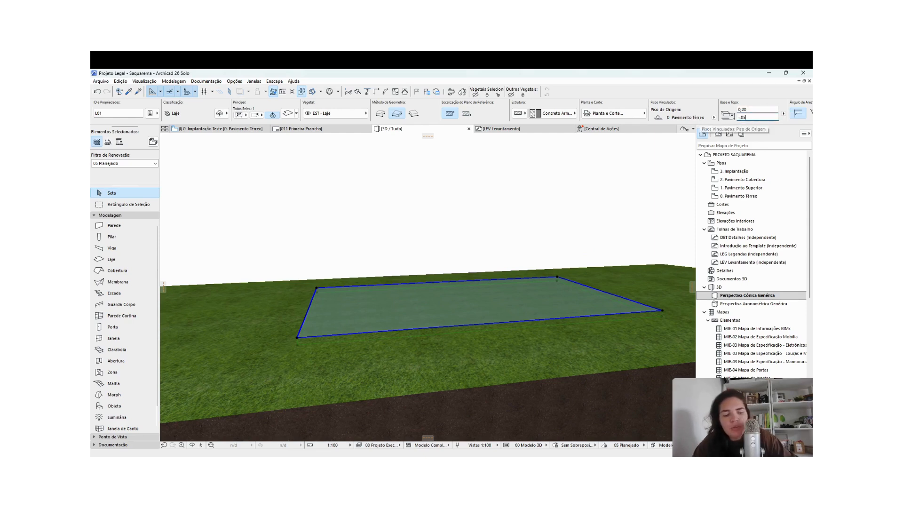
{"action": "type", "text": "-,05"}
{"action": "key", "text": "Return"}
{"action": "scroll", "coordinate": [507, 316], "scroll_direction": "down", "scroll_amount": 2}
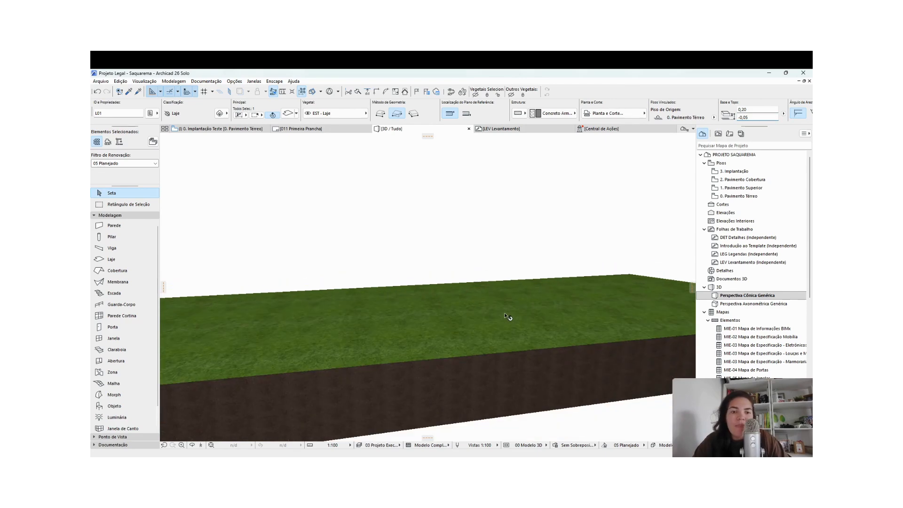
Select the grass, sidewalk and street terrain meshes together and move them 0,10 m straight down
{"action": "left_click", "coordinate": [322, 366]}
{"action": "scroll", "coordinate": [393, 299], "scroll_direction": "down", "scroll_amount": 3}
{"action": "middle_click_drag", "start_coordinate": [237, 333], "coordinate": [418, 235], "text": "shift"}
{"action": "left_click", "coordinate": [345, 256], "text": "shift"}
{"action": "left_click", "coordinate": [314, 250], "text": "shift"}
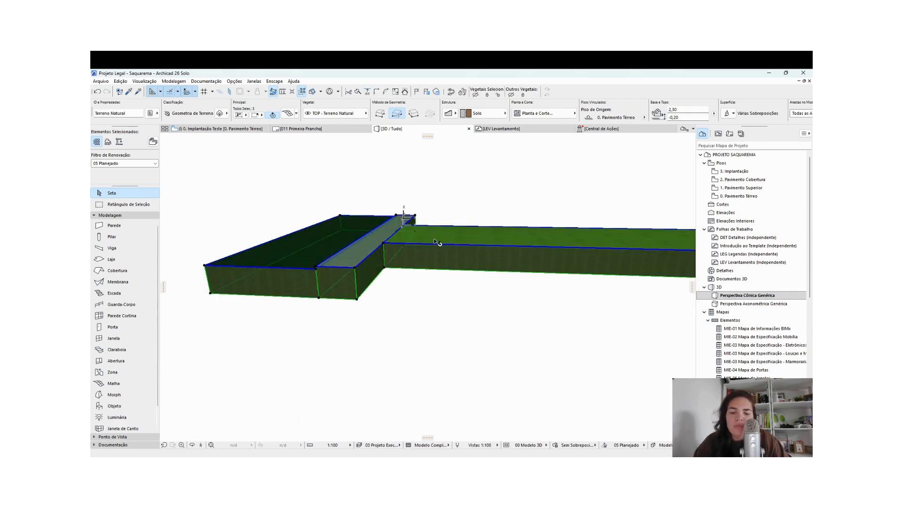
{"action": "left_click", "coordinate": [385, 244]}
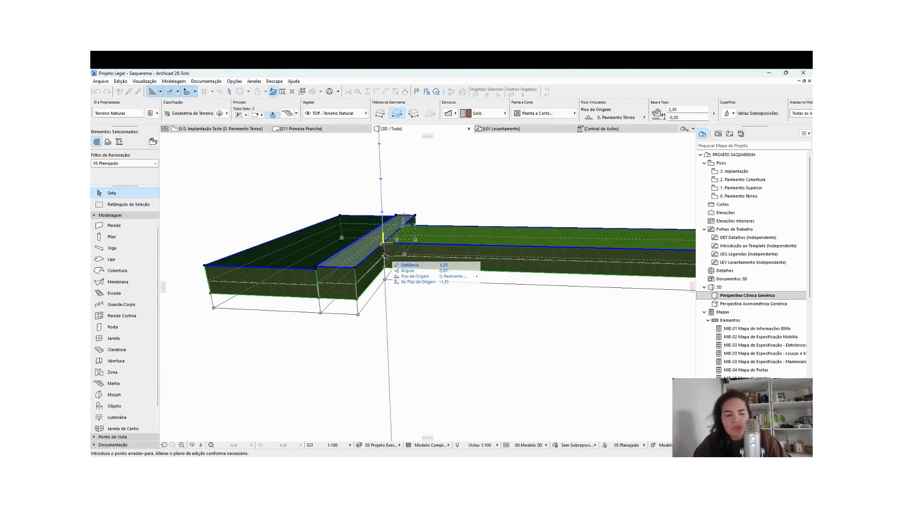
{"action": "left_click", "coordinate": [385, 246]}
Examine the slab's height against the grass terrain and how the lot meets the sidewalk and street in the 3D perspective
{"action": "scroll", "coordinate": [544, 243], "scroll_direction": "up", "scroll_amount": 10}
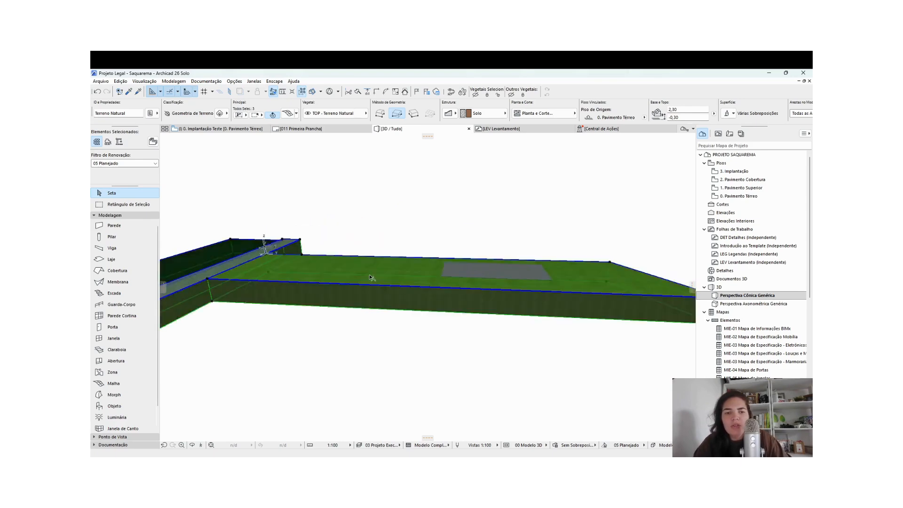
{"action": "mouse_move", "coordinate": [384, 294]}
{"action": "middle_mouse_down"}
{"action": "mouse_move", "coordinate": [365, 293]}
{"action": "mouse_move", "coordinate": [382, 278]}
{"action": "middle_mouse_up"}
{"action": "scroll", "coordinate": [375, 275], "scroll_direction": "up", "scroll_amount": 6}
{"action": "scroll", "coordinate": [363, 282], "scroll_direction": "down", "scroll_amount": 2}
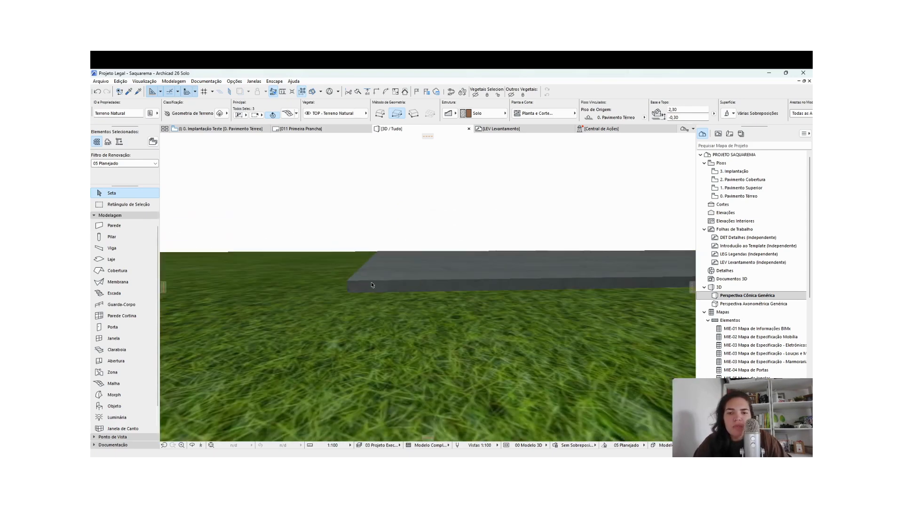
{"action": "scroll", "coordinate": [367, 287], "scroll_direction": "up", "scroll_amount": 1}
{"action": "scroll", "coordinate": [450, 289], "scroll_direction": "down", "scroll_amount": 4}
{"action": "scroll", "coordinate": [466, 294], "scroll_direction": "down", "scroll_amount": 8}
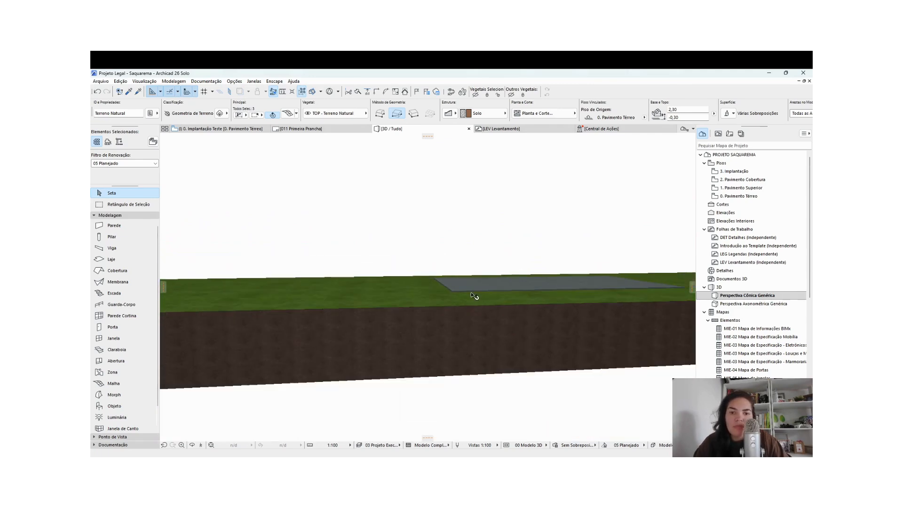
{"action": "middle_click_drag", "start_coordinate": [409, 325], "coordinate": [445, 305]}
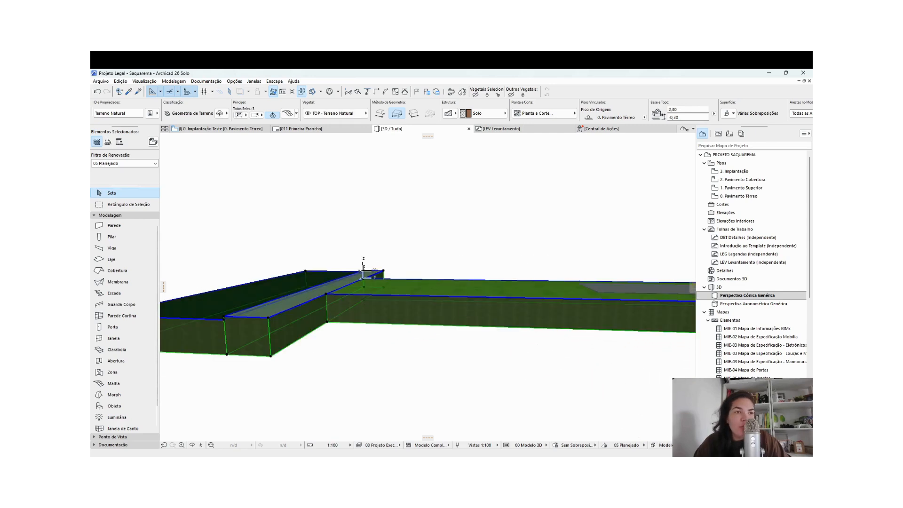
{"action": "middle_click_drag", "start_coordinate": [451, 396], "coordinate": [577, 415]}
{"action": "left_click", "coordinate": [495, 222]}
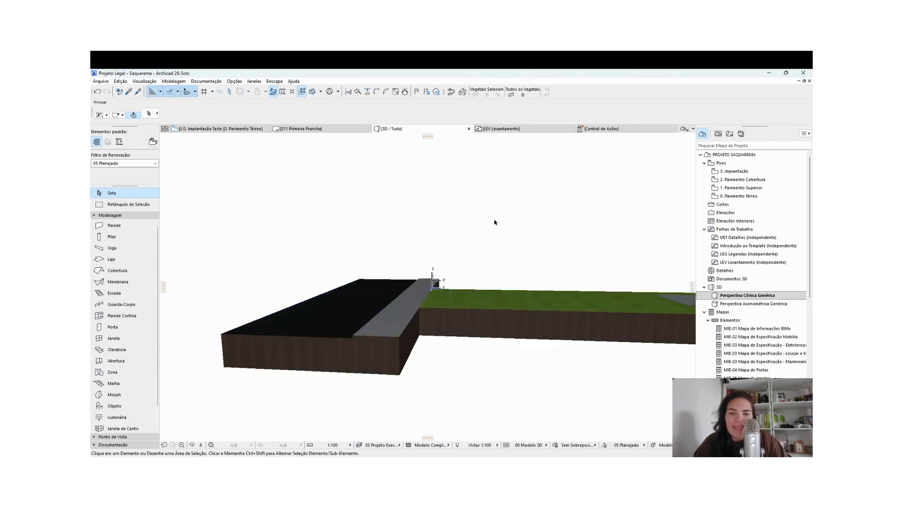
{"action": "scroll", "coordinate": [370, 346], "scroll_direction": "up", "scroll_amount": 2}
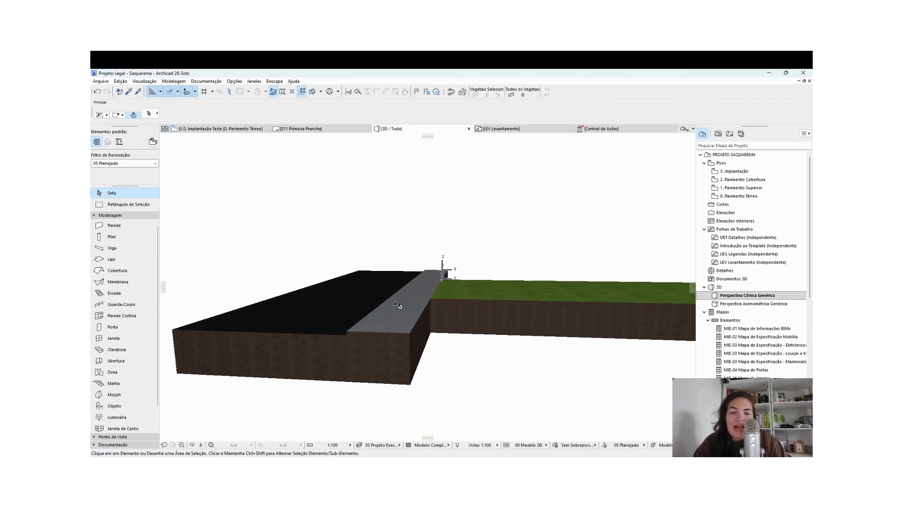
Select only the sidewalk and street meshes and move them 0,18 m straight up from the sidewalk's lower corner
{"action": "left_click", "coordinate": [382, 328]}
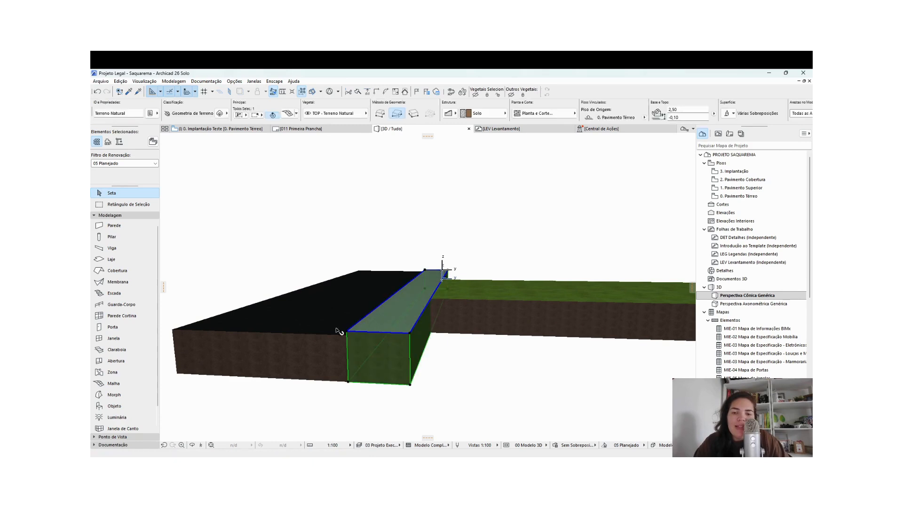
{"action": "left_click", "coordinate": [301, 306], "text": "shift"}
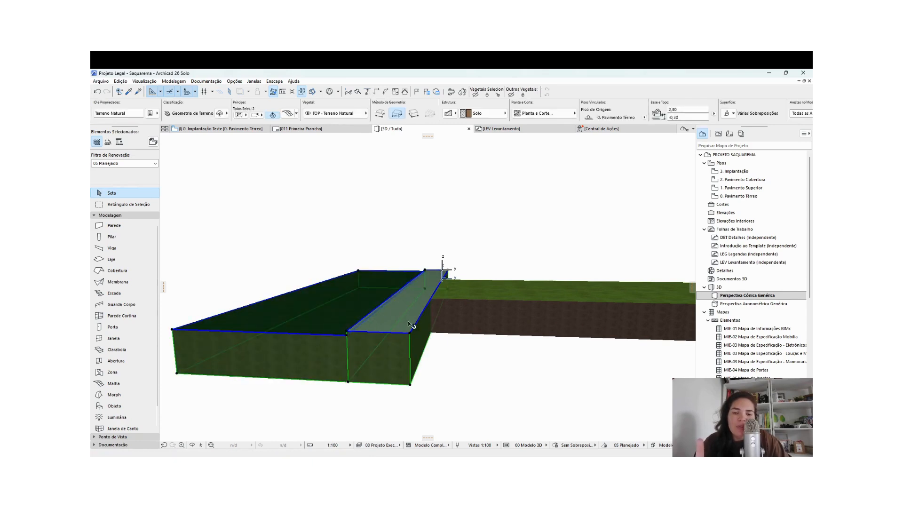
{"action": "key", "text": "ctrl+d"}
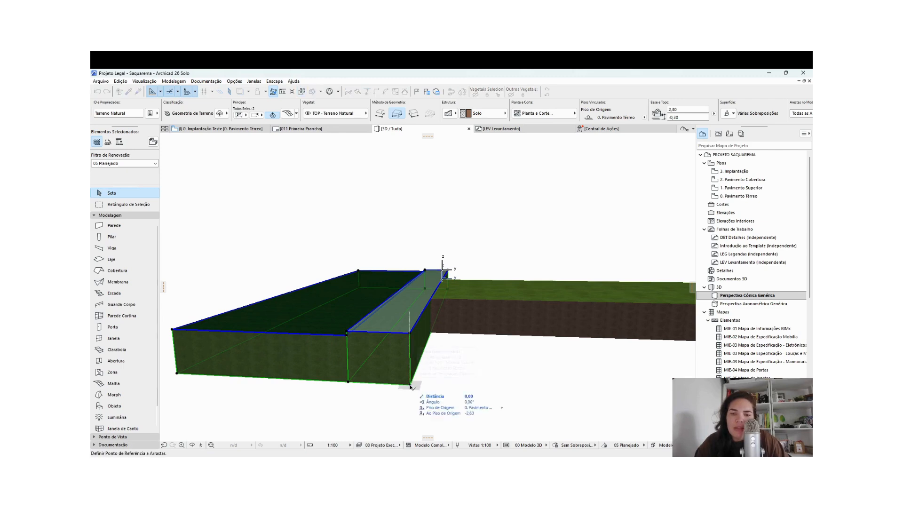
{"action": "left_click", "coordinate": [410, 385]}
{"action": "type", "text": ",18"}
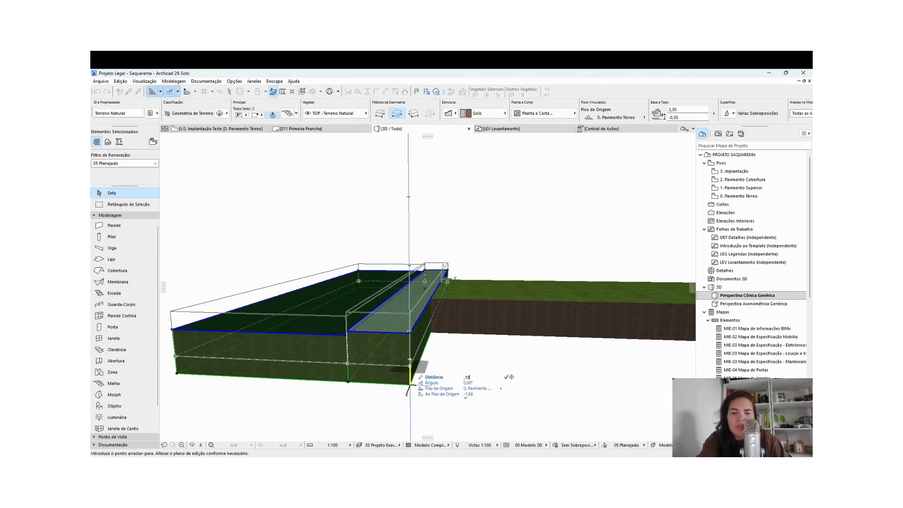
{"action": "key", "text": "Return"}
Stretch the grass mesh's base vertically using the sidewalk mesh's lower corner as reference, giving the mesh a height of 2,52 m
{"action": "middle_click_drag", "start_coordinate": [501, 310], "coordinate": [416, 262], "text": "shift"}
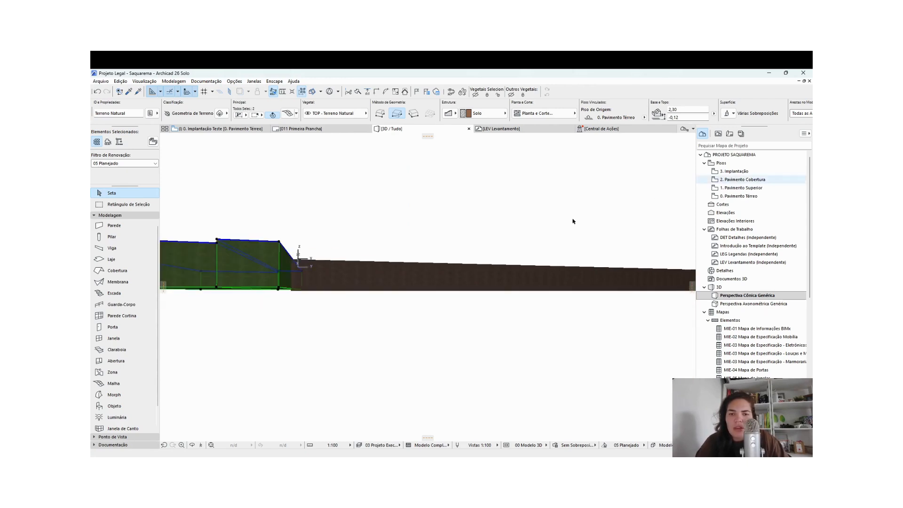
{"action": "middle_click_drag", "start_coordinate": [350, 283], "coordinate": [424, 257], "text": "shift"}
{"action": "middle_click_drag", "start_coordinate": [390, 292], "coordinate": [393, 290], "text": "shift"}
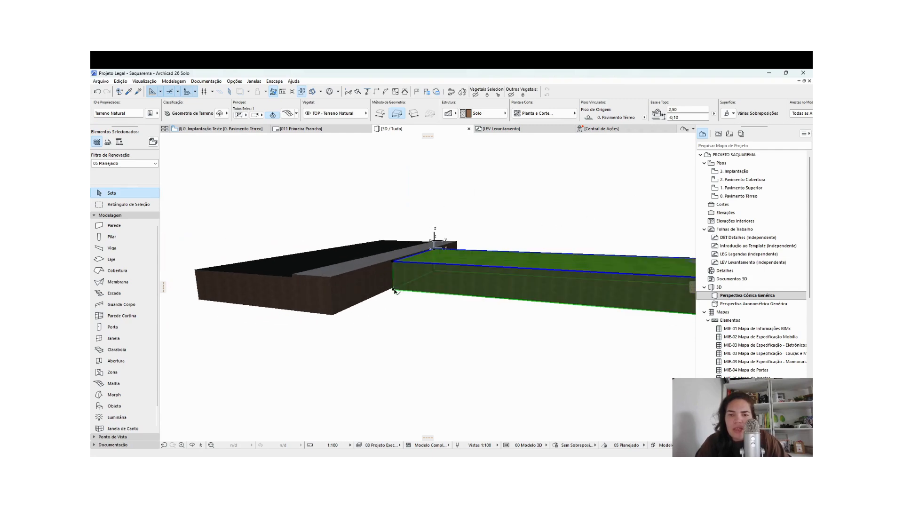
{"action": "left_click", "coordinate": [392, 290]}
{"action": "left_click", "coordinate": [279, 157]}
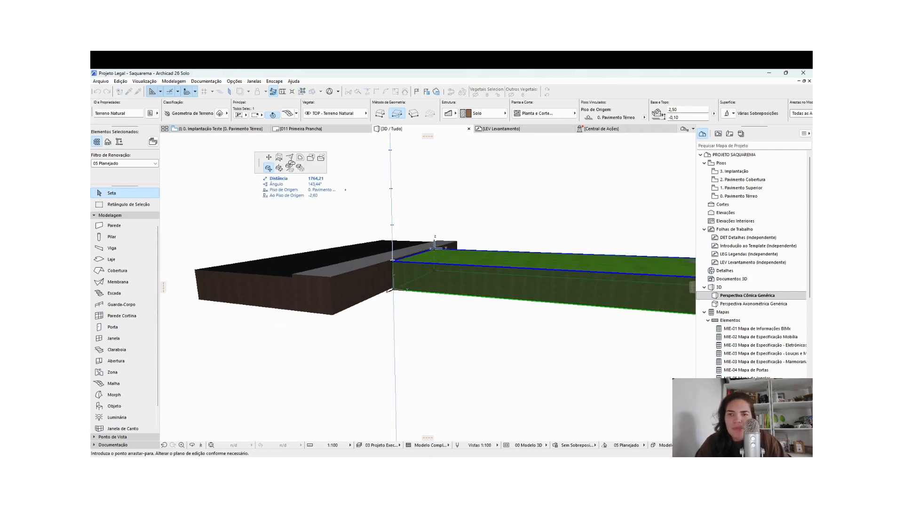
{"action": "left_click", "coordinate": [334, 311]}
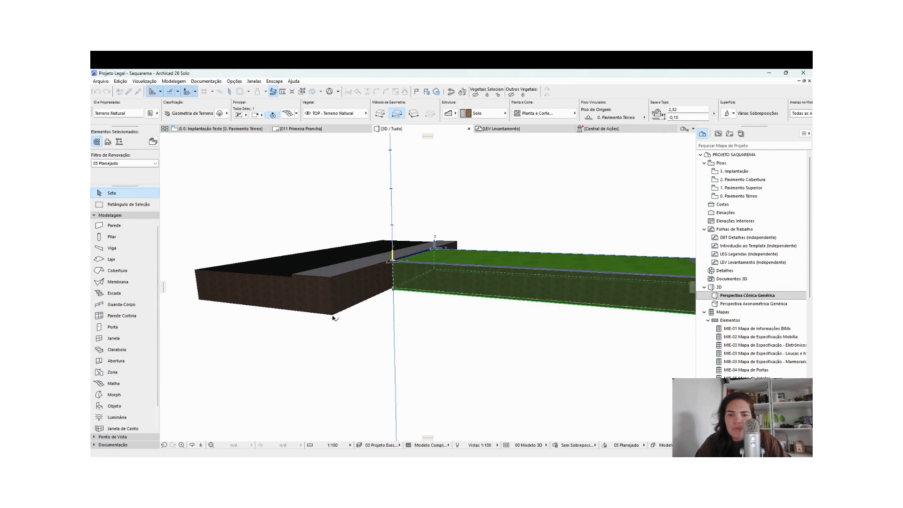
{"action": "scroll", "coordinate": [356, 249], "scroll_direction": "down", "scroll_amount": 2}
{"action": "middle_click_drag", "start_coordinate": [356, 249], "coordinate": [321, 220], "text": "shift"}
On the Pavimento Térreo plan, draw a vertical section line through the street, slab and lot, making the ANT - Marcador - Corte layer visible
{"action": "left_click", "coordinate": [221, 128]}
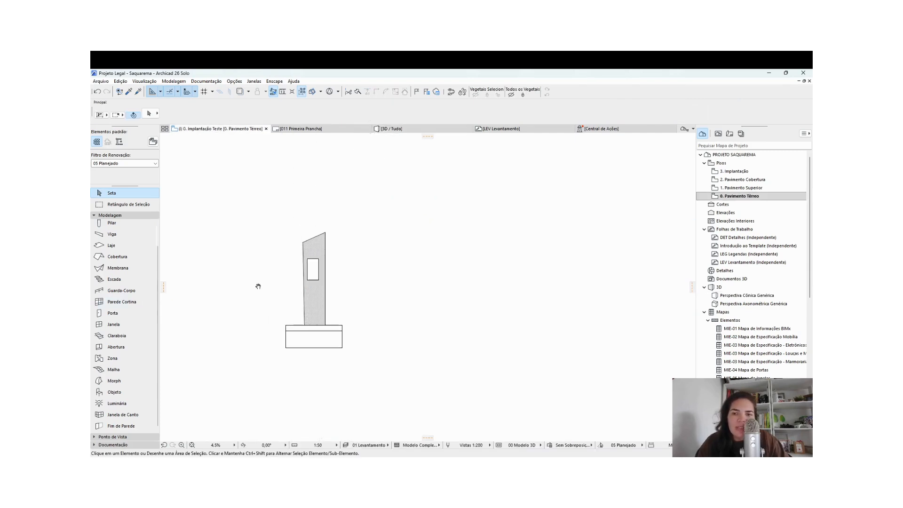
{"action": "left_click", "coordinate": [110, 215]}
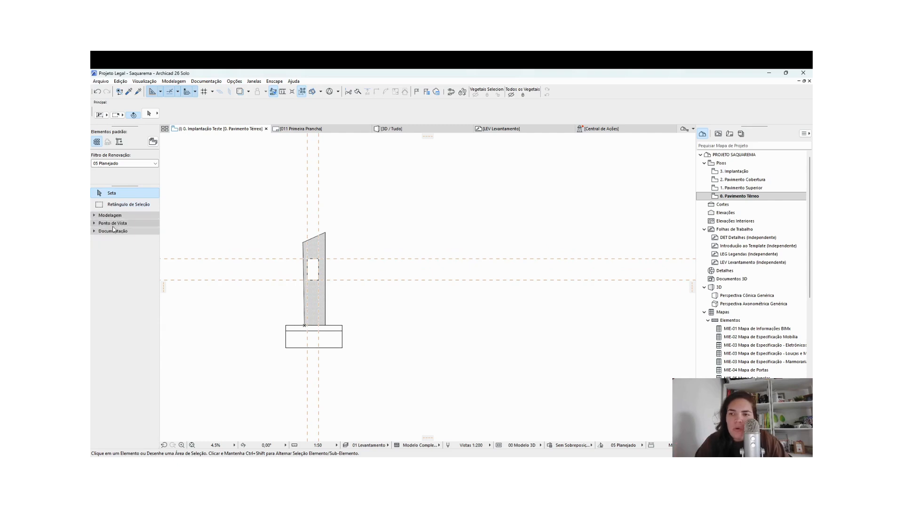
{"action": "left_click", "coordinate": [112, 223]}
{"action": "left_click", "coordinate": [113, 233]}
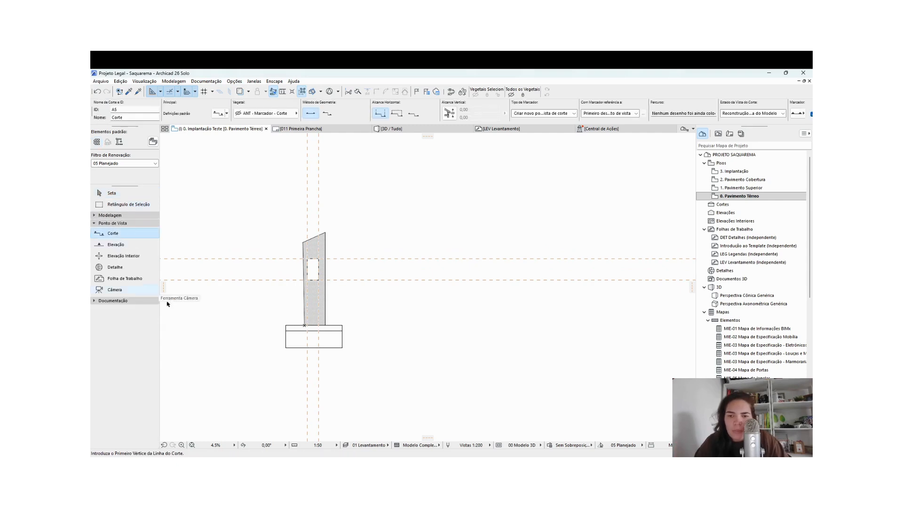
{"action": "left_click", "coordinate": [312, 354]}
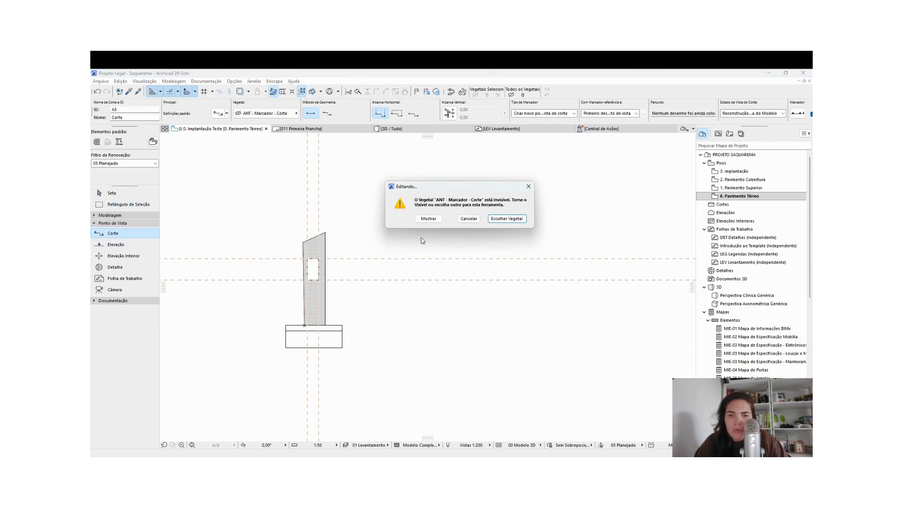
{"action": "left_click", "coordinate": [430, 218]}
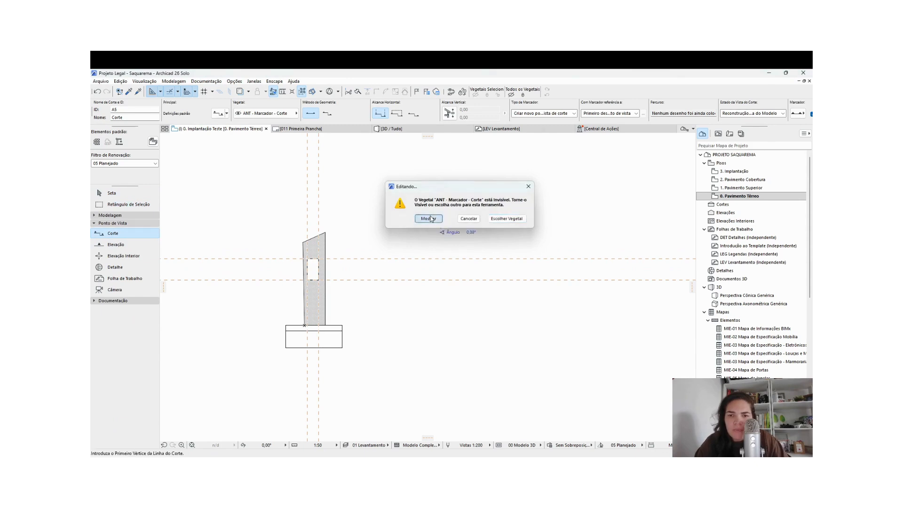
{"action": "left_click", "coordinate": [314, 223]}
{"action": "left_click", "coordinate": [312, 222]}
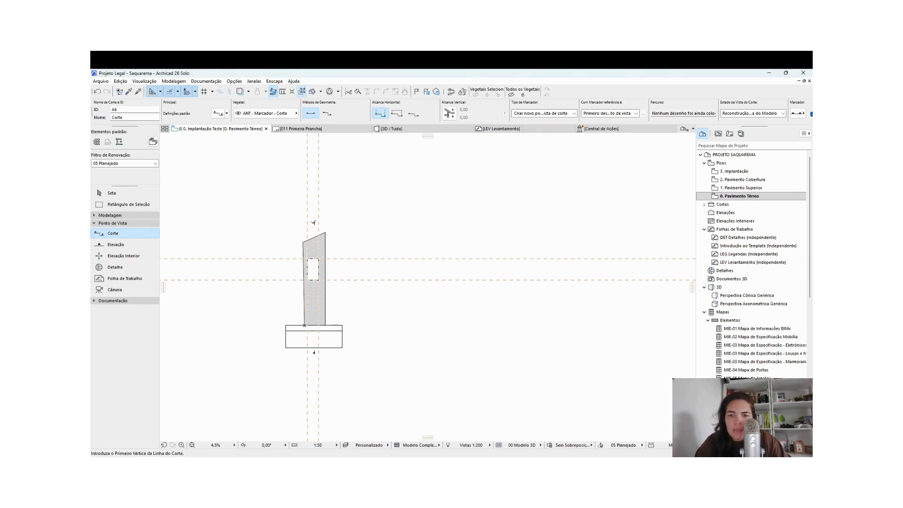
Change the new section's ID to A1 and open the section view
{"action": "left_click", "coordinate": [704, 205]}
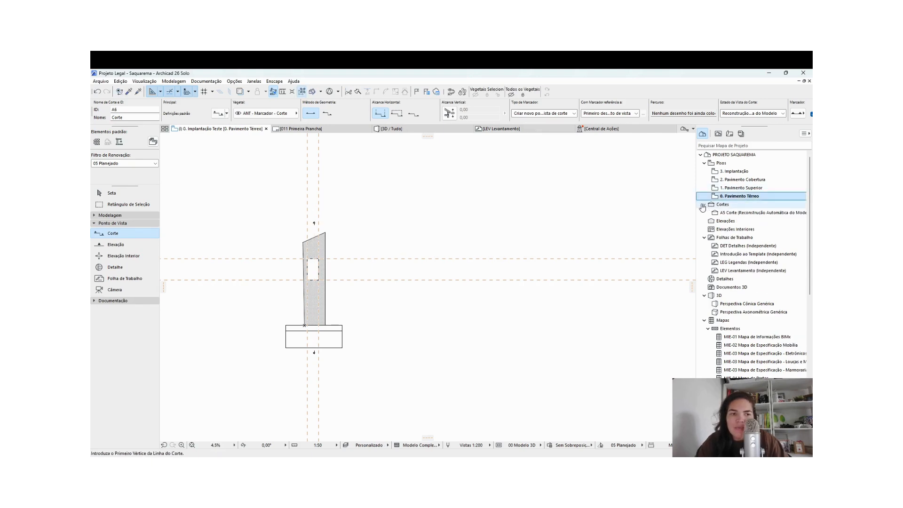
{"action": "left_click", "coordinate": [743, 212]}
{"action": "left_click", "coordinate": [133, 110]}
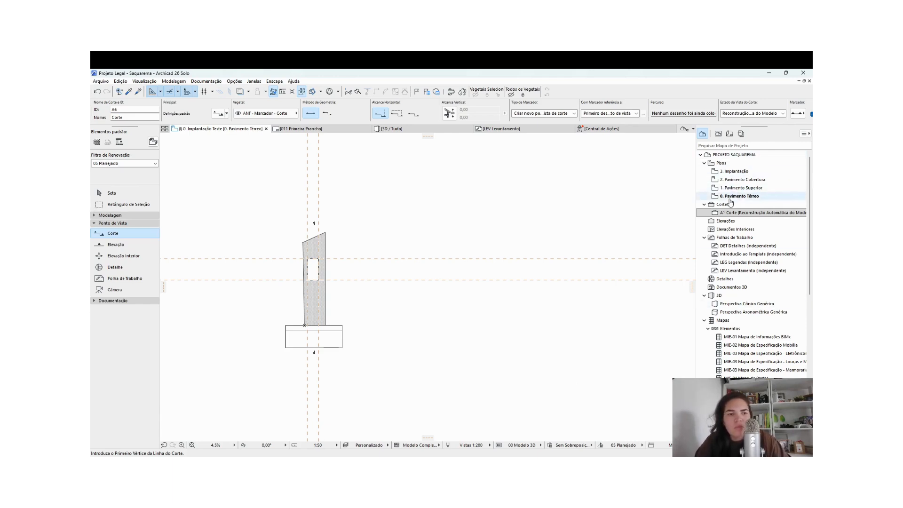
{"action": "double_click", "coordinate": [733, 216]}
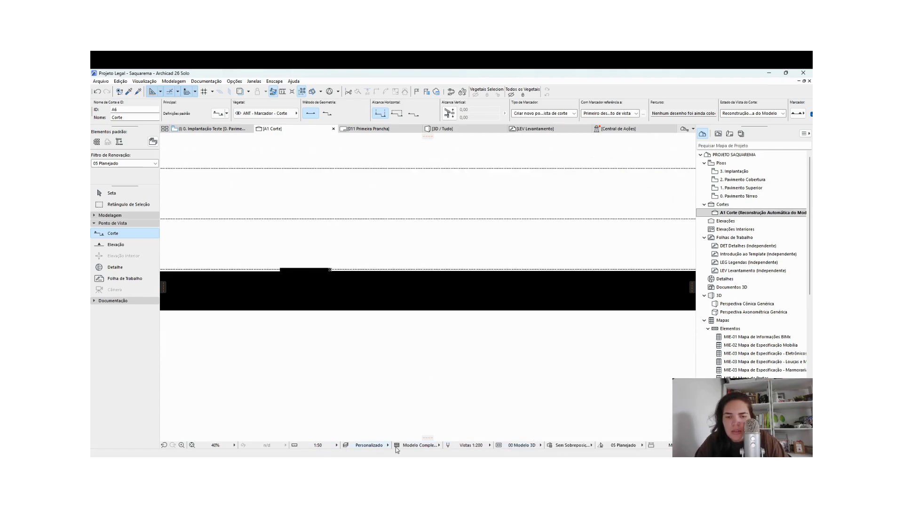
Set the section view's pen set to Vistas 1:50 and its scale to 1:100
{"action": "left_click", "coordinate": [481, 447]}
{"action": "left_click", "coordinate": [518, 427]}
{"action": "left_click", "coordinate": [325, 445]}
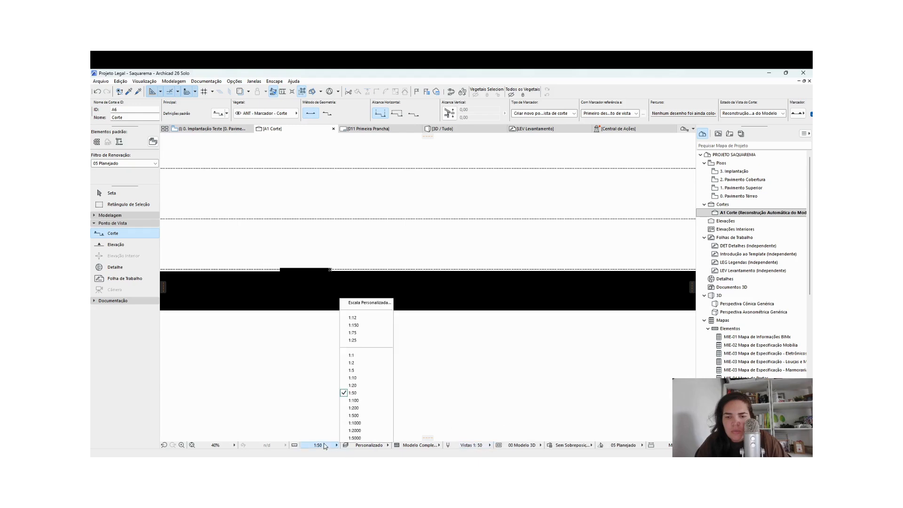
{"action": "left_click", "coordinate": [377, 403]}
{"action": "scroll", "coordinate": [394, 387], "scroll_direction": "down", "scroll_amount": 3}
{"action": "scroll", "coordinate": [465, 335], "scroll_direction": "up", "scroll_amount": 3}
{"action": "middle_click_drag", "start_coordinate": [603, 319], "coordinate": [436, 331]}
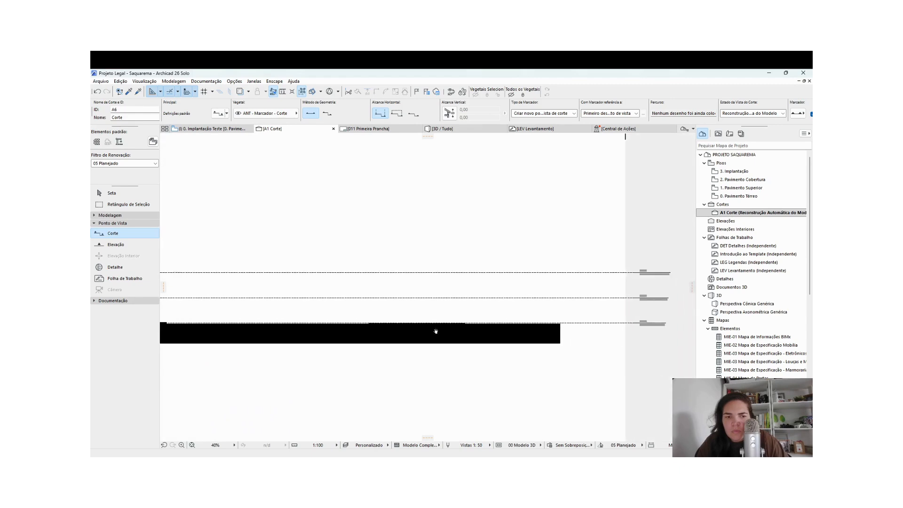
{"action": "key", "text": "Escape"}
In the A1 section's settings, change the cut fill background pen of the cut elements to the white 0.15 mm pen
{"action": "right_click", "coordinate": [306, 128]}
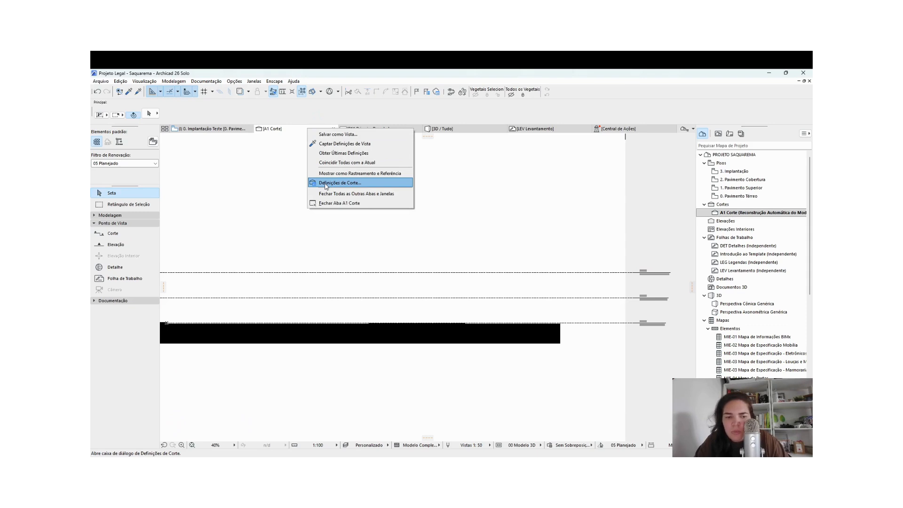
{"action": "left_click", "coordinate": [326, 183]}
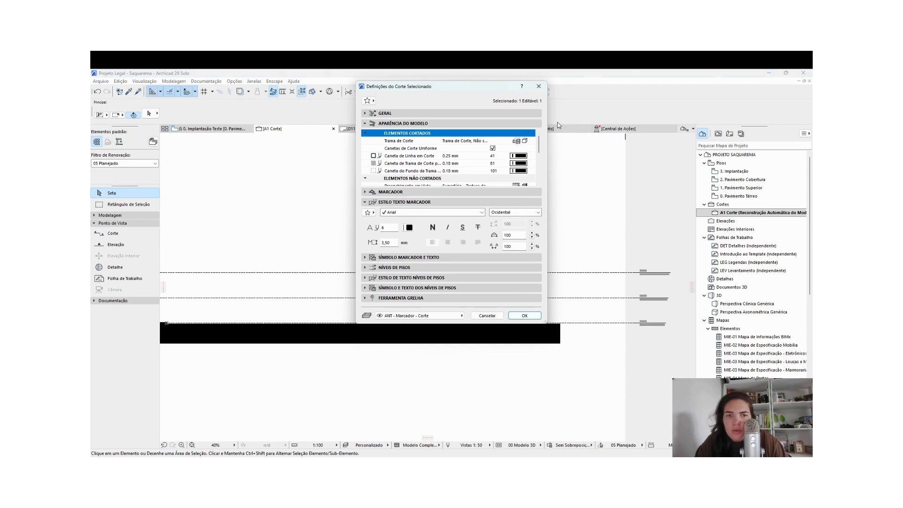
{"action": "left_click", "coordinate": [518, 171]}
{"action": "left_click", "coordinate": [661, 171]}
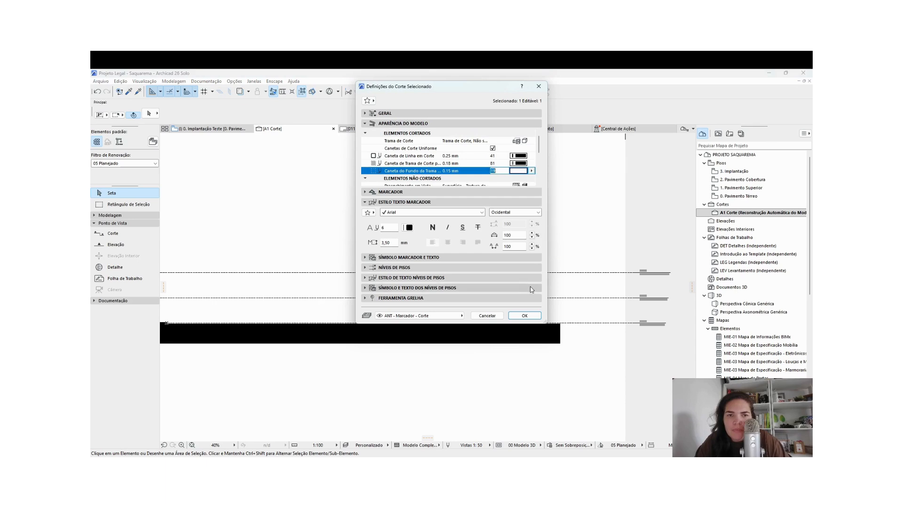
{"action": "left_click", "coordinate": [528, 315]}
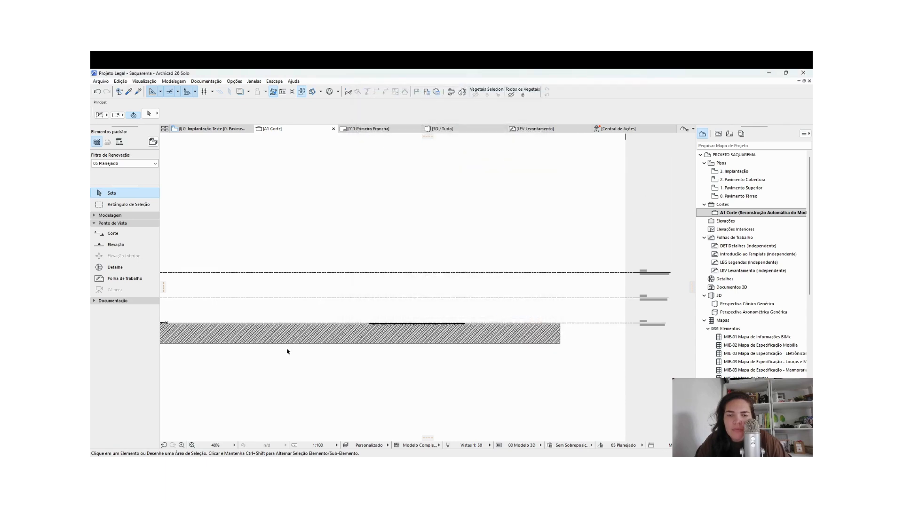
Examine the levels of the street, sidewalk and lot meshes in the A1 section, selecting the sidewalk and grass meshes
{"action": "middle_click_drag", "start_coordinate": [288, 352], "coordinate": [411, 338]}
{"action": "scroll", "coordinate": [411, 338], "scroll_direction": "up", "scroll_amount": 1}
{"action": "middle_click_drag", "start_coordinate": [260, 303], "coordinate": [380, 287]}
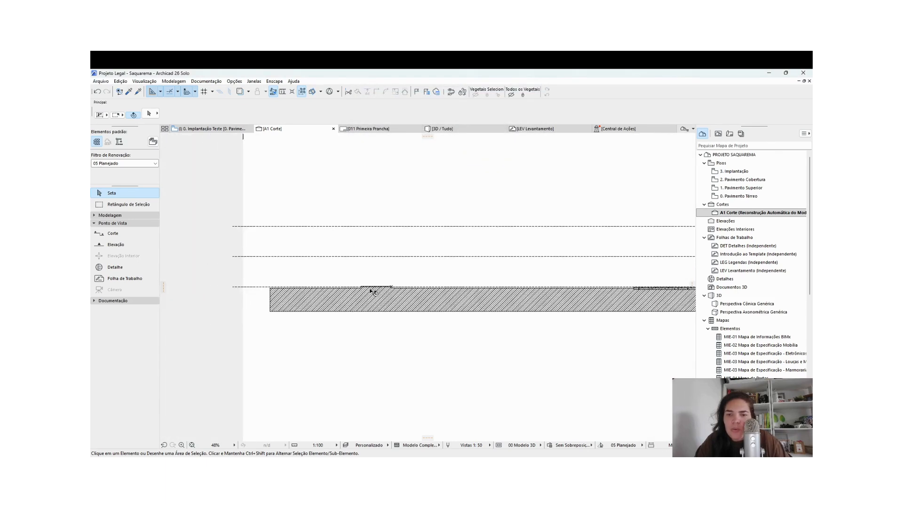
{"action": "scroll", "coordinate": [307, 293], "scroll_direction": "up", "scroll_amount": 3}
{"action": "scroll", "coordinate": [453, 298], "scroll_direction": "up", "scroll_amount": 3}
{"action": "middle_click_drag", "start_coordinate": [528, 305], "coordinate": [255, 335]}
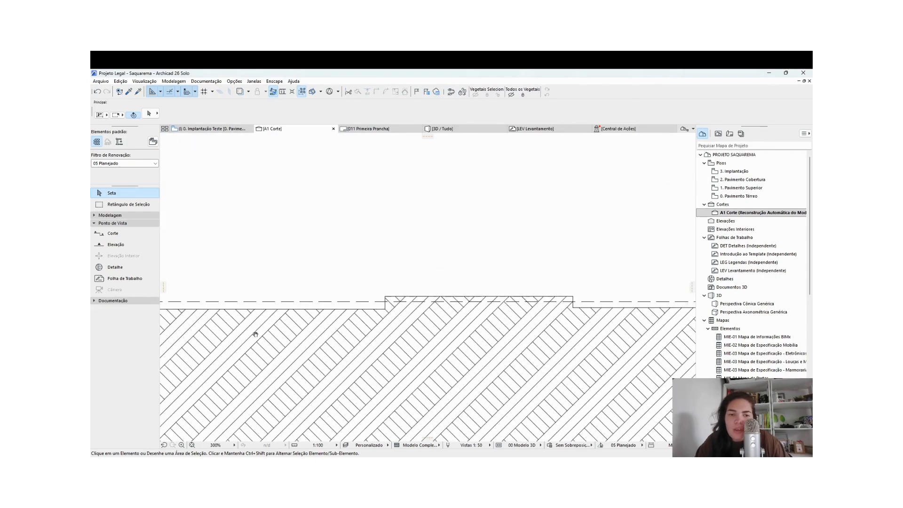
{"action": "left_click", "coordinate": [380, 311]}
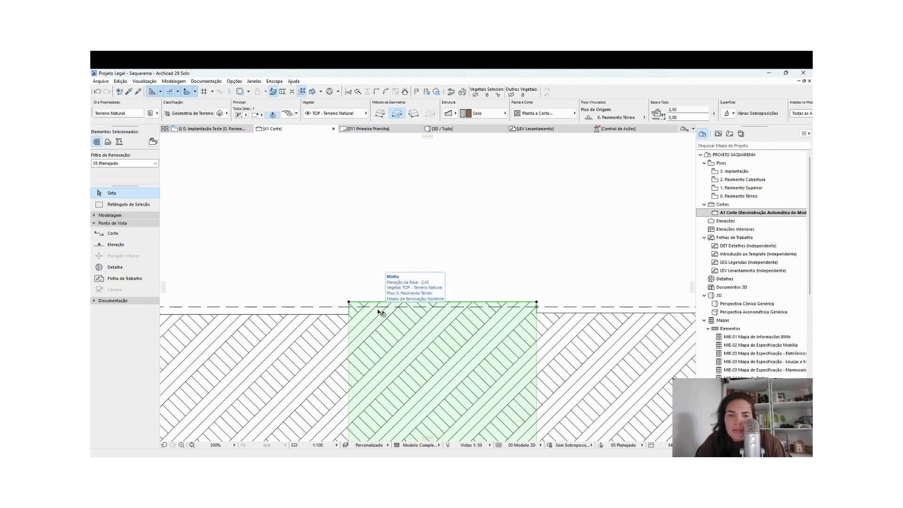
{"action": "scroll", "coordinate": [379, 311], "scroll_direction": "down", "scroll_amount": 4}
{"action": "middle_click_drag", "start_coordinate": [520, 317], "coordinate": [423, 323]}
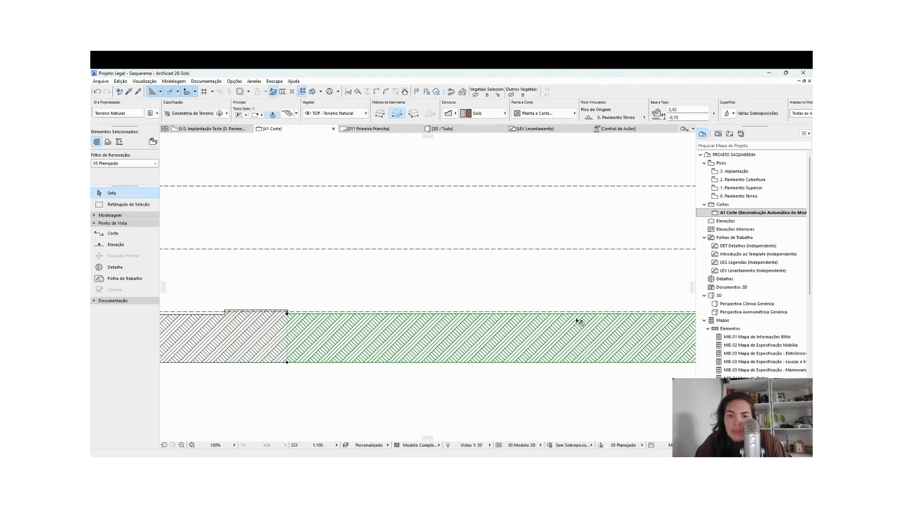
Examine the concrete slab's height against the lot mesh and the storey level lines in the A1 section, selecting the slab
{"action": "scroll", "coordinate": [411, 323], "scroll_direction": "up", "scroll_amount": 6}
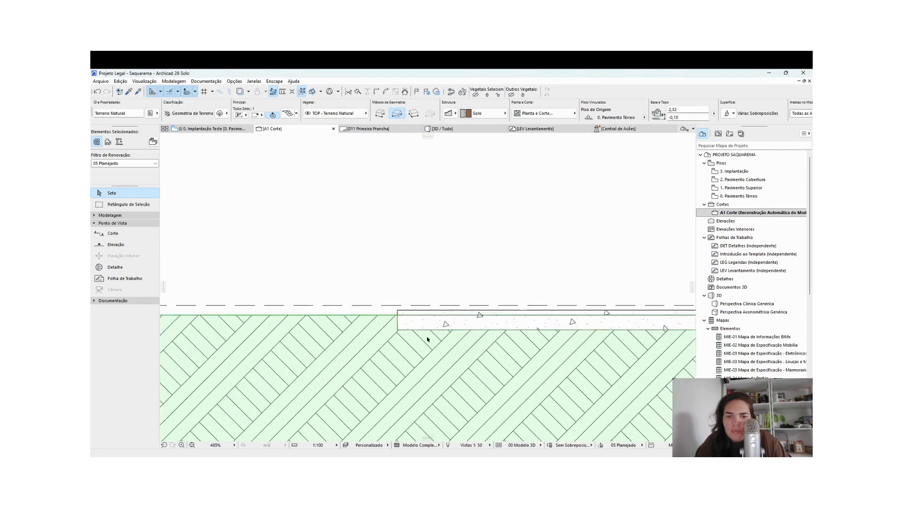
{"action": "left_click", "coordinate": [409, 320]}
{"action": "scroll", "coordinate": [478, 323], "scroll_direction": "down", "scroll_amount": 5}
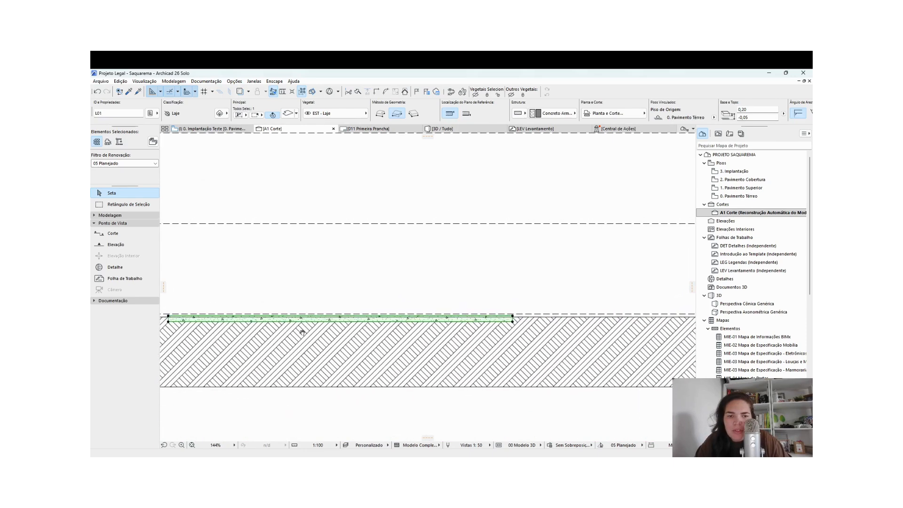
{"action": "scroll", "coordinate": [518, 319], "scroll_direction": "up", "scroll_amount": 8}
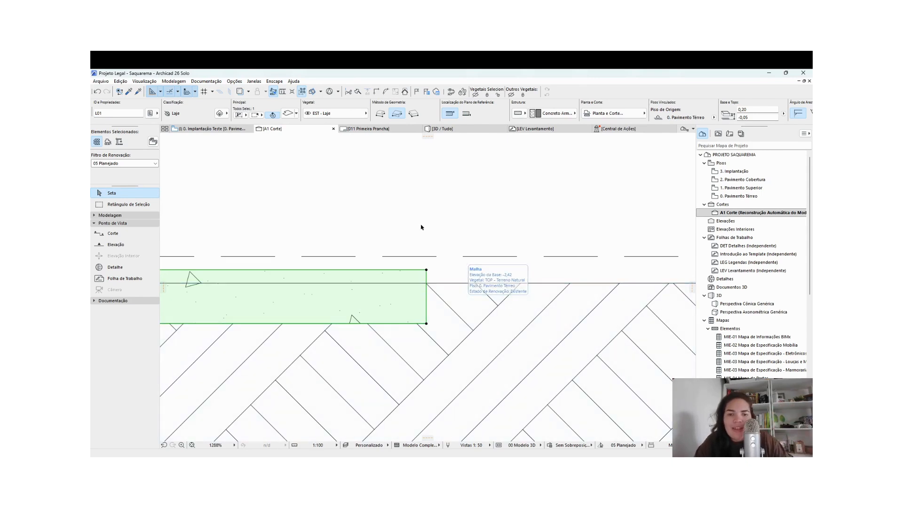
{"action": "scroll", "coordinate": [474, 259], "scroll_direction": "down", "scroll_amount": 10}
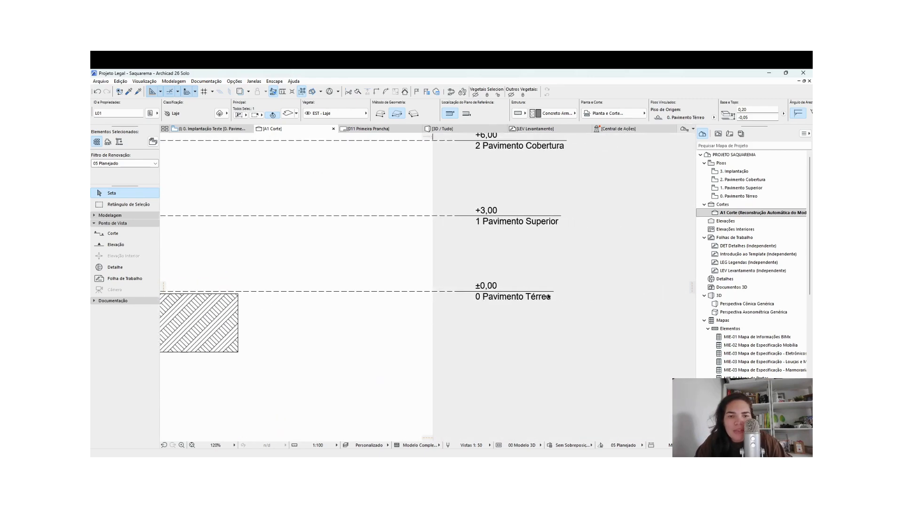
{"action": "scroll", "coordinate": [549, 303], "scroll_direction": "up", "scroll_amount": 3}
{"action": "scroll", "coordinate": [534, 246], "scroll_direction": "up", "scroll_amount": 5}
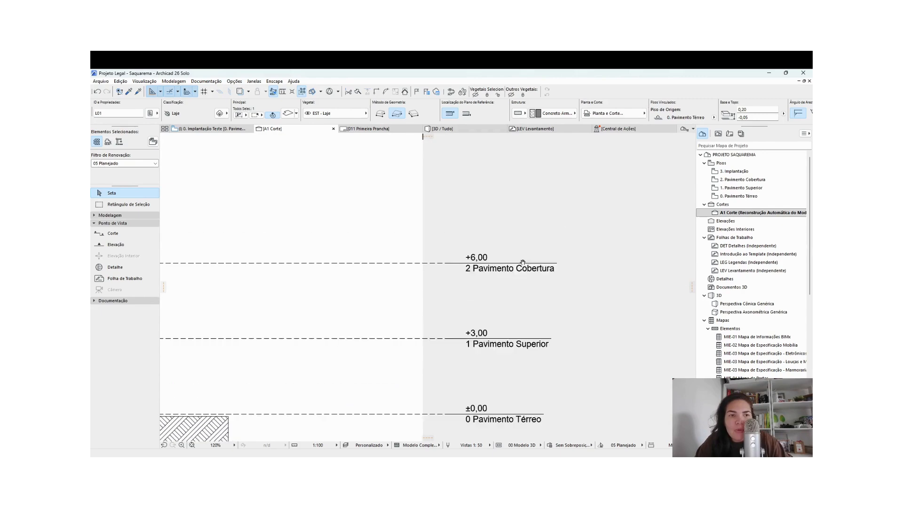
{"action": "scroll", "coordinate": [515, 186], "scroll_direction": "down", "scroll_amount": 7}
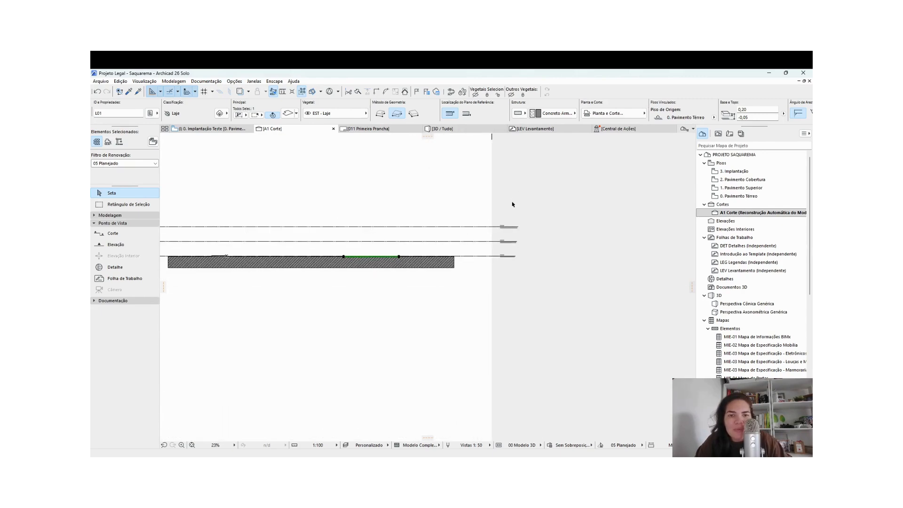
Switch the Implantação storey's level line on in the storey settings, check it in the section, and switch it off again
{"action": "scroll", "coordinate": [502, 181], "scroll_direction": "up", "scroll_amount": 5}
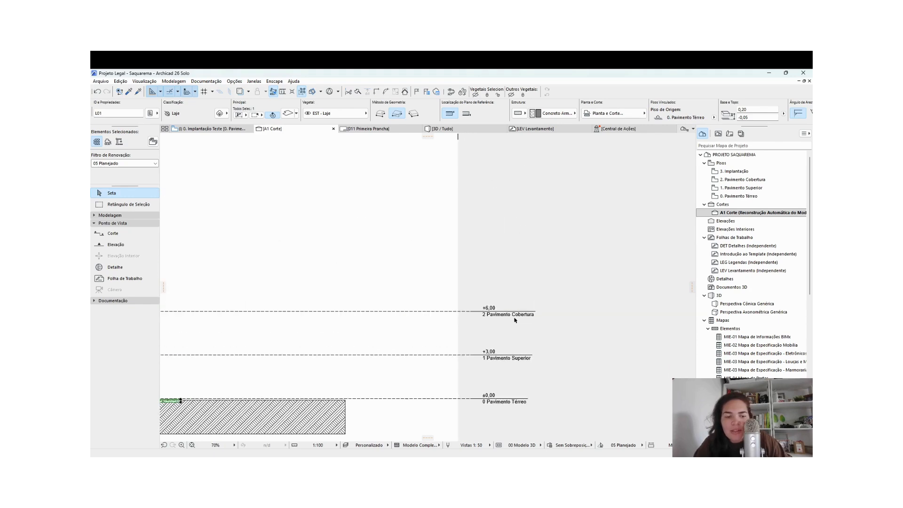
{"action": "double_click", "coordinate": [516, 322]}
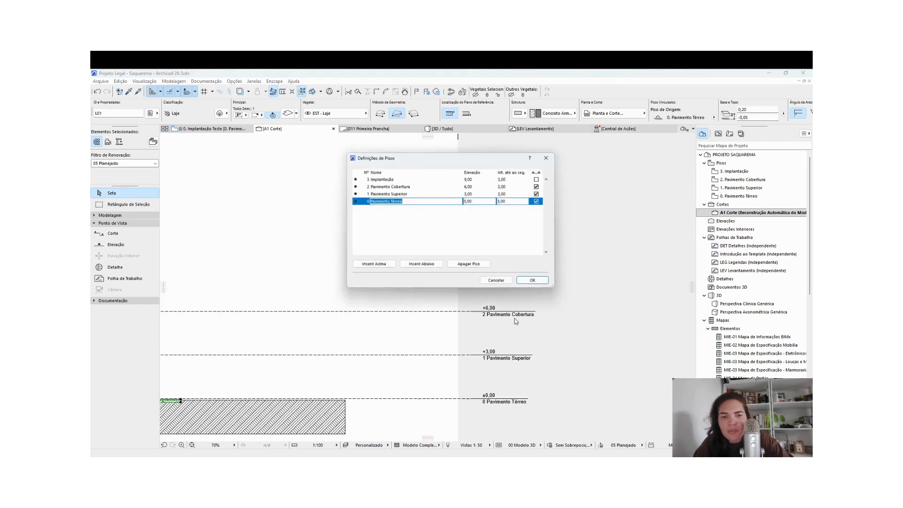
{"action": "left_click", "coordinate": [540, 179]}
{"action": "left_click", "coordinate": [538, 282]}
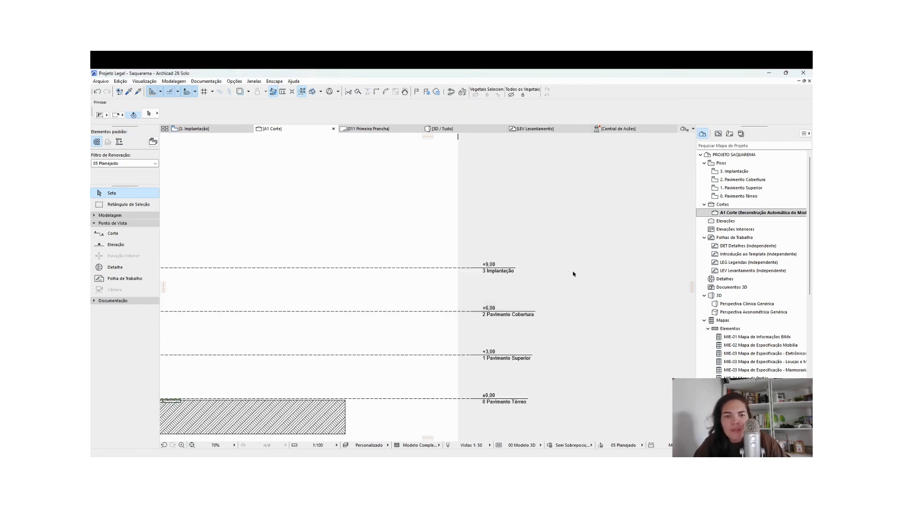
{"action": "double_click", "coordinate": [443, 269]}
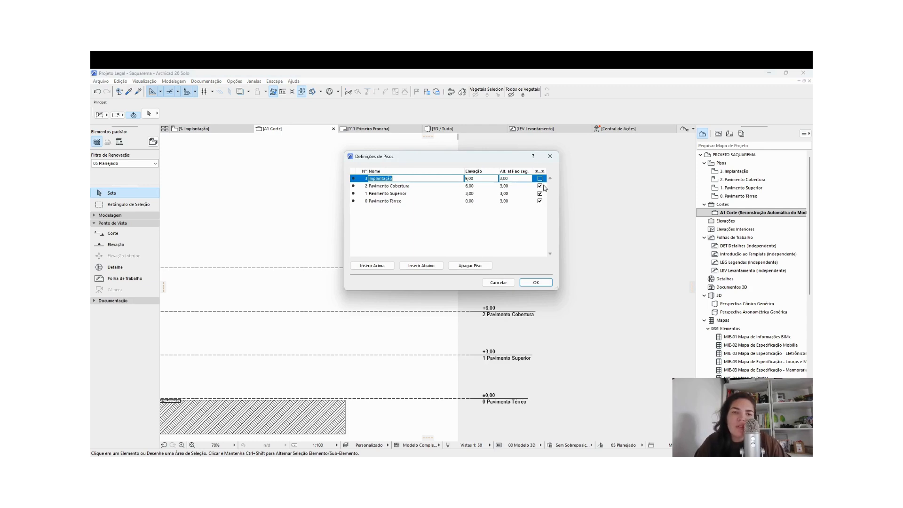
{"action": "left_click", "coordinate": [535, 283]}
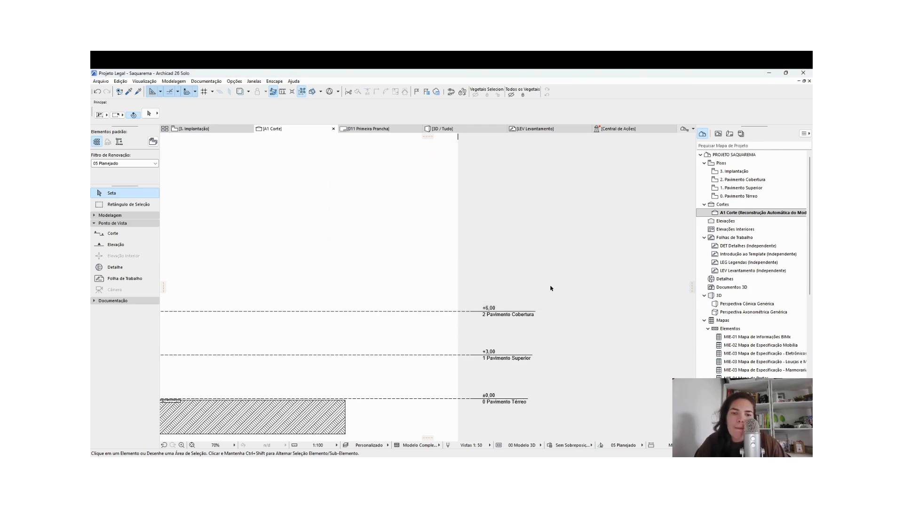
Review the terrain meshes along the A1 section and close the section view
{"action": "scroll", "coordinate": [536, 299], "scroll_direction": "down", "scroll_amount": 5}
{"action": "scroll", "coordinate": [413, 319], "scroll_direction": "up", "scroll_amount": 3}
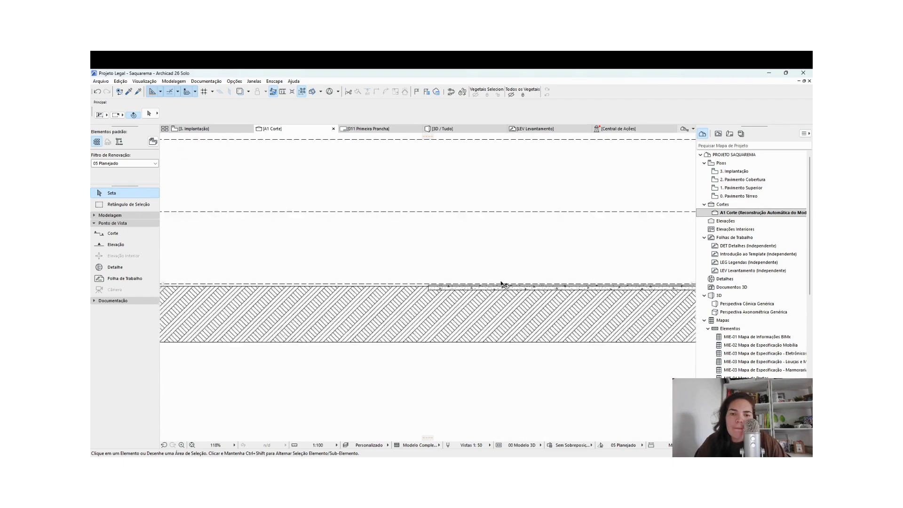
{"action": "scroll", "coordinate": [494, 286], "scroll_direction": "down", "scroll_amount": 2}
{"action": "middle_click_drag", "start_coordinate": [360, 298], "coordinate": [449, 301]}
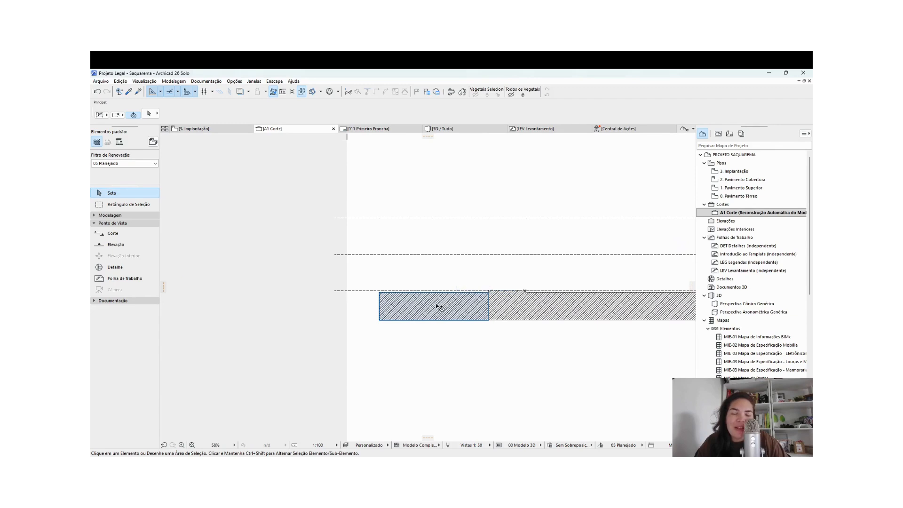
{"action": "left_click", "coordinate": [333, 128]}
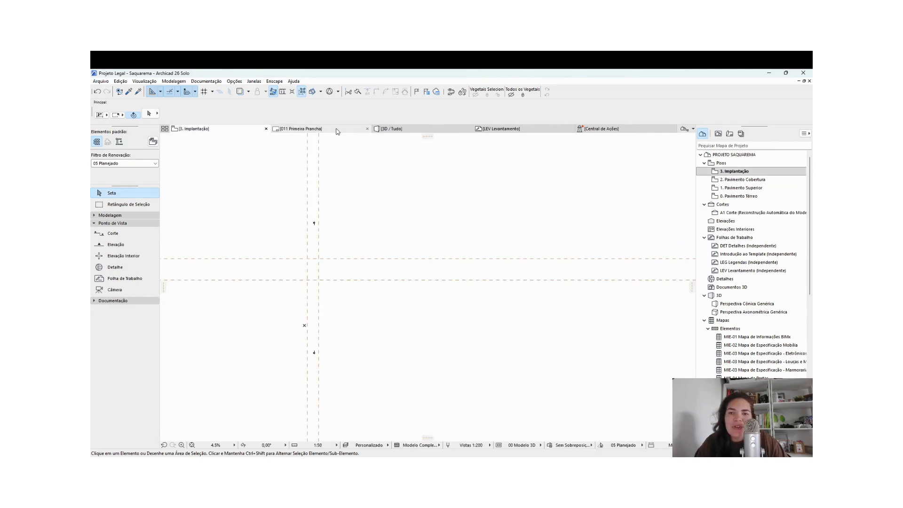
Apply the 01 Levantamento layer combination and open the 0. Pavimento Térreo floor plan
{"action": "left_click", "coordinate": [369, 445]}
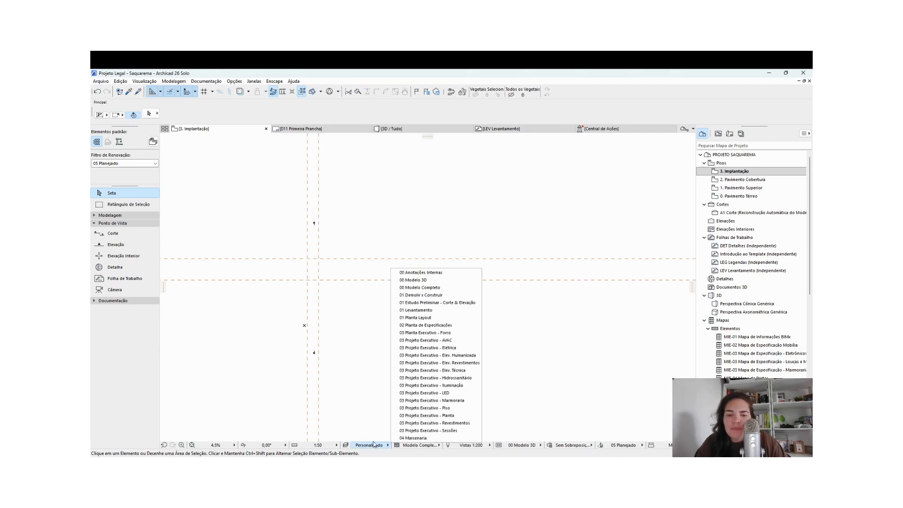
{"action": "left_click", "coordinate": [455, 310]}
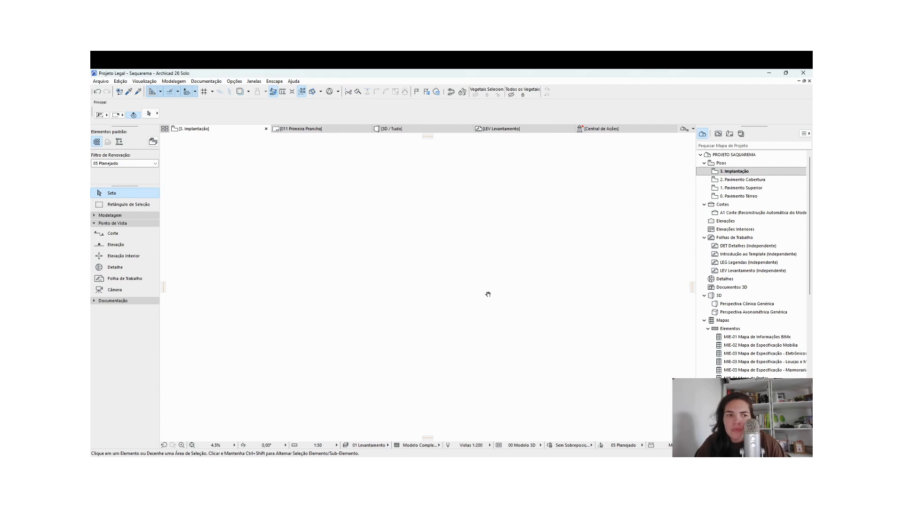
{"action": "left_click", "coordinate": [742, 198]}
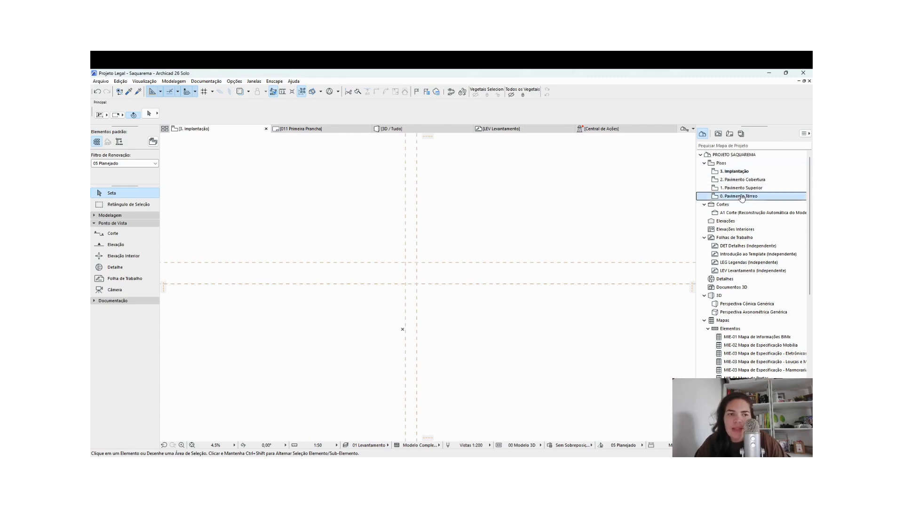
{"action": "double_click", "coordinate": [742, 198]}
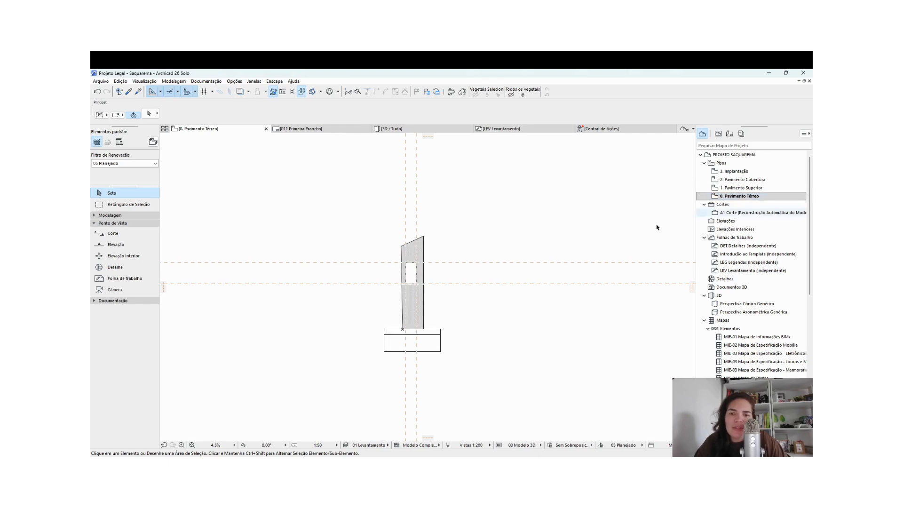
Remove all guide lines from the Pavimento Térreo floor plan
{"action": "scroll", "coordinate": [414, 278], "scroll_direction": "up", "scroll_amount": 4}
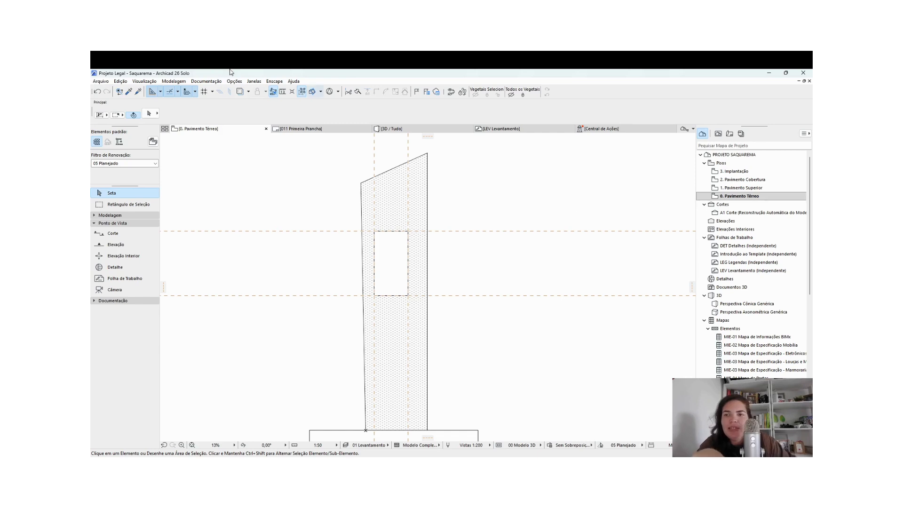
{"action": "left_click", "coordinate": [160, 92]}
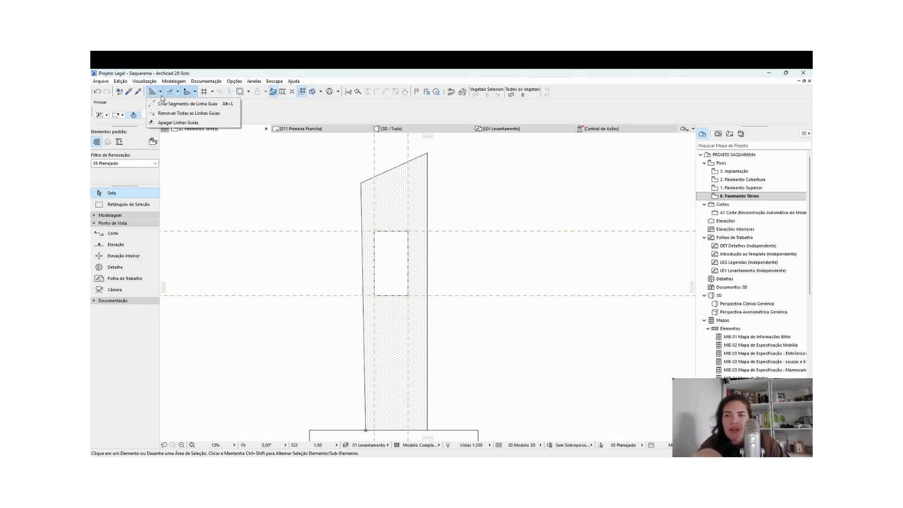
{"action": "left_click", "coordinate": [161, 114]}
{"action": "middle_click_drag", "start_coordinate": [517, 360], "coordinate": [504, 278]}
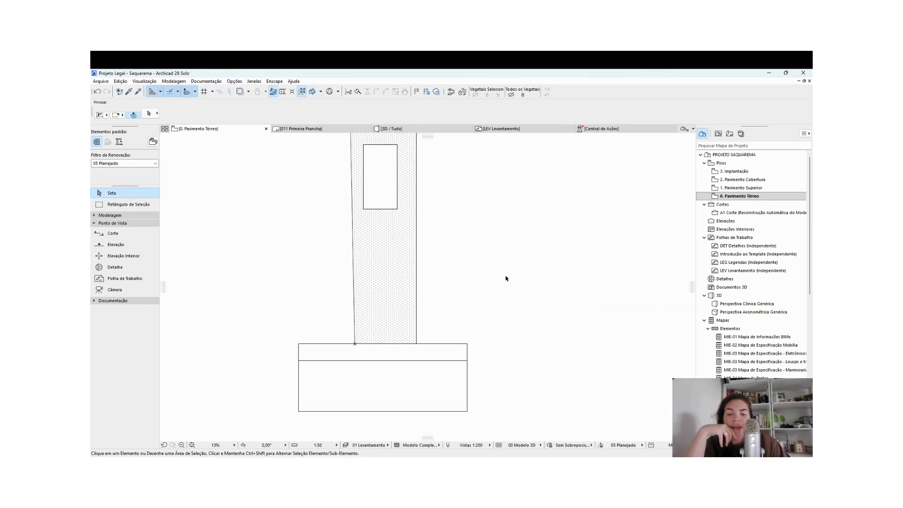
{"action": "scroll", "coordinate": [362, 349], "scroll_direction": "up", "scroll_amount": 5}
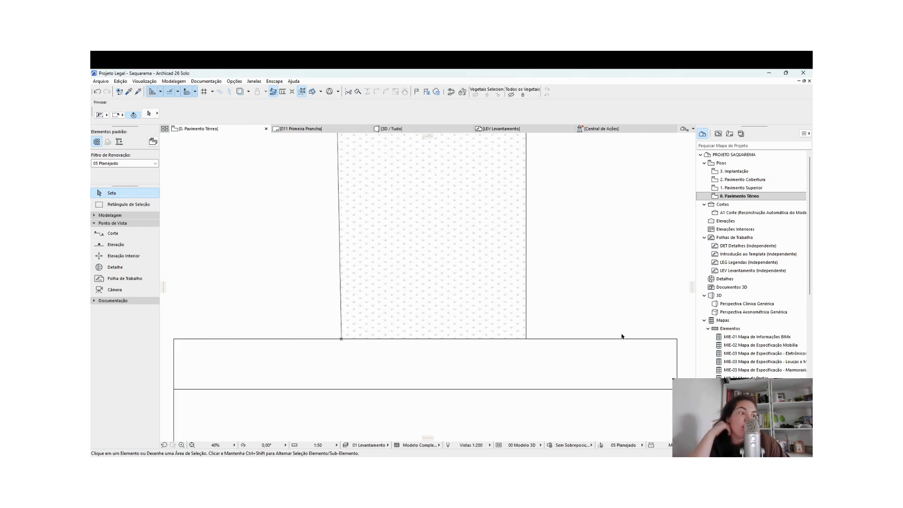